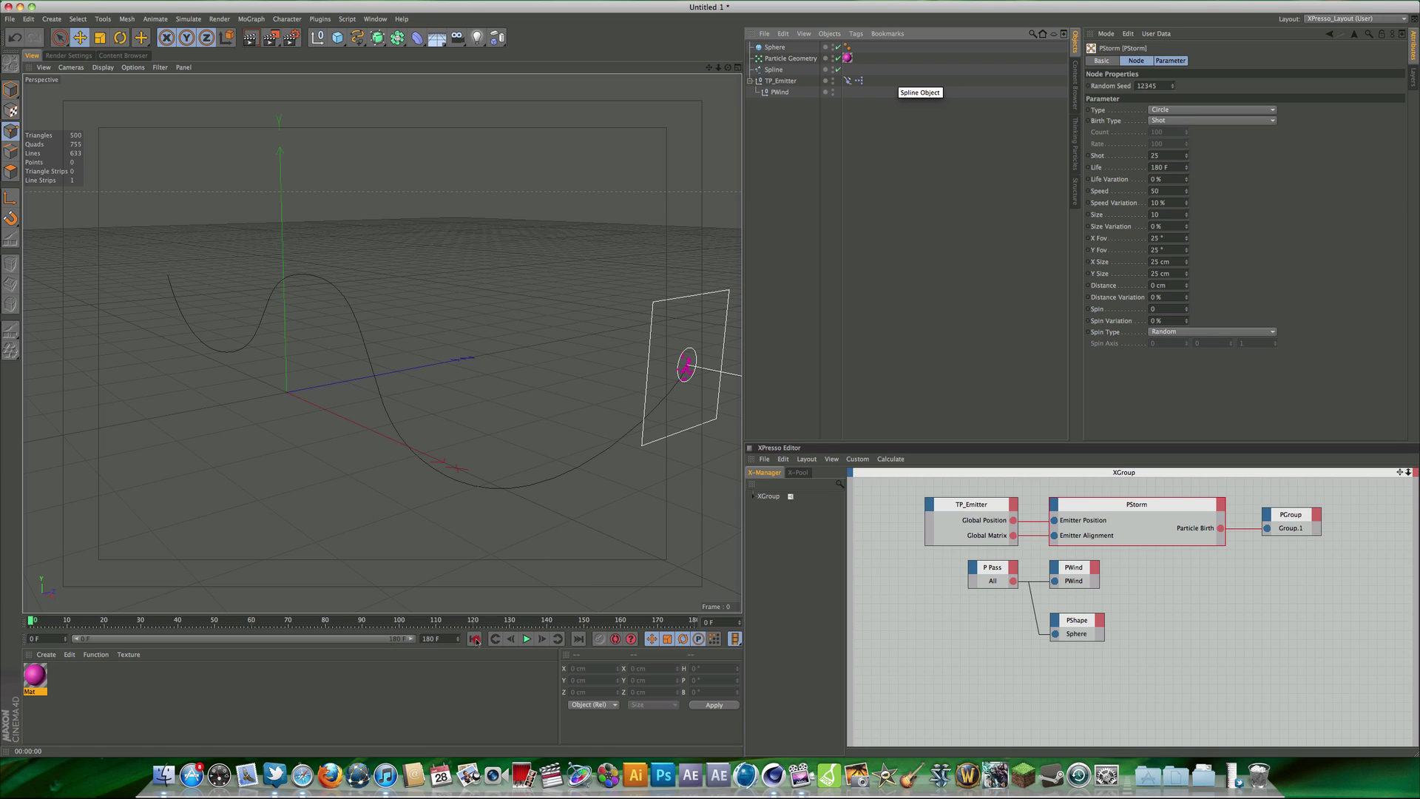
# - Preview the finished particle stream along the spline, render the current view and return to the first frame
pyautogui.click(527, 639)
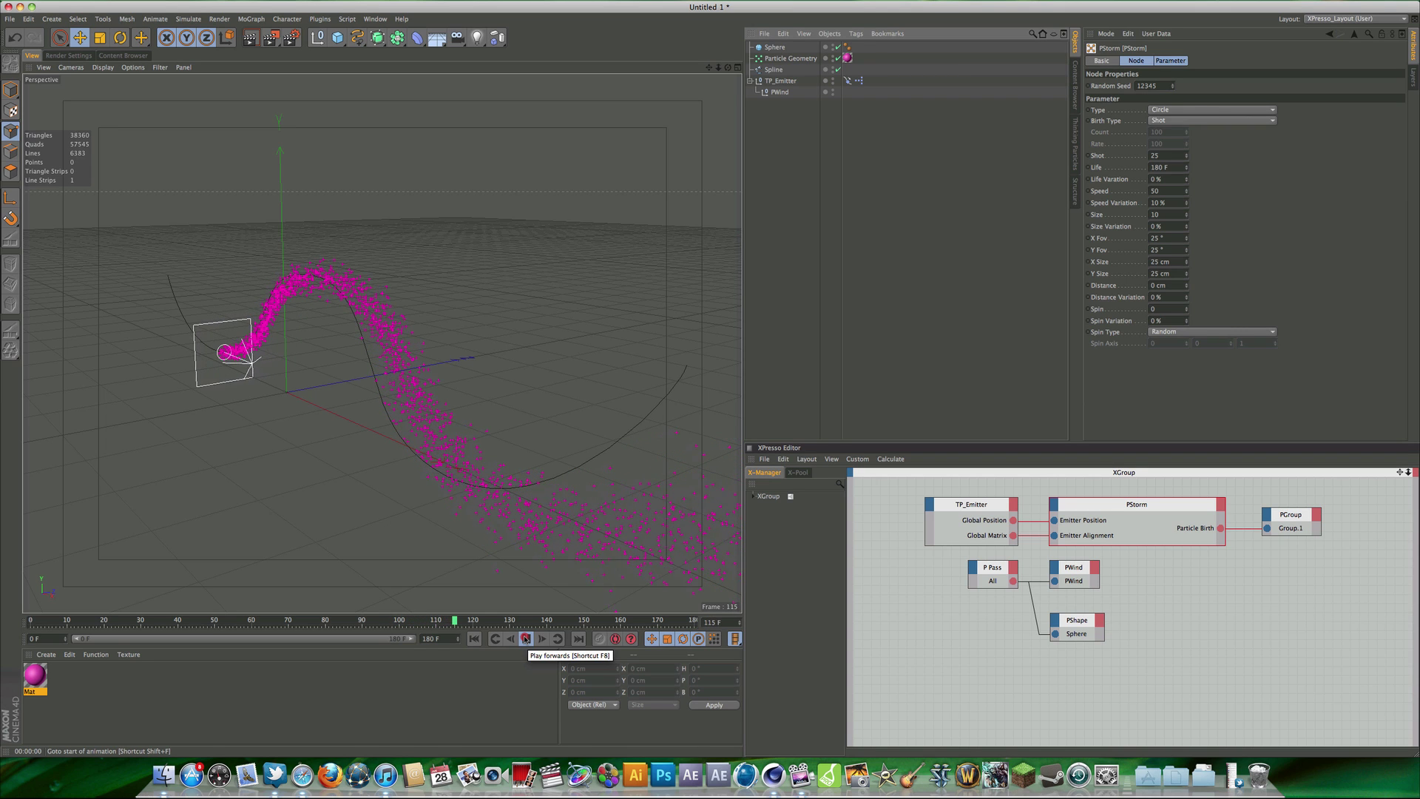
pyautogui.click(526, 639)
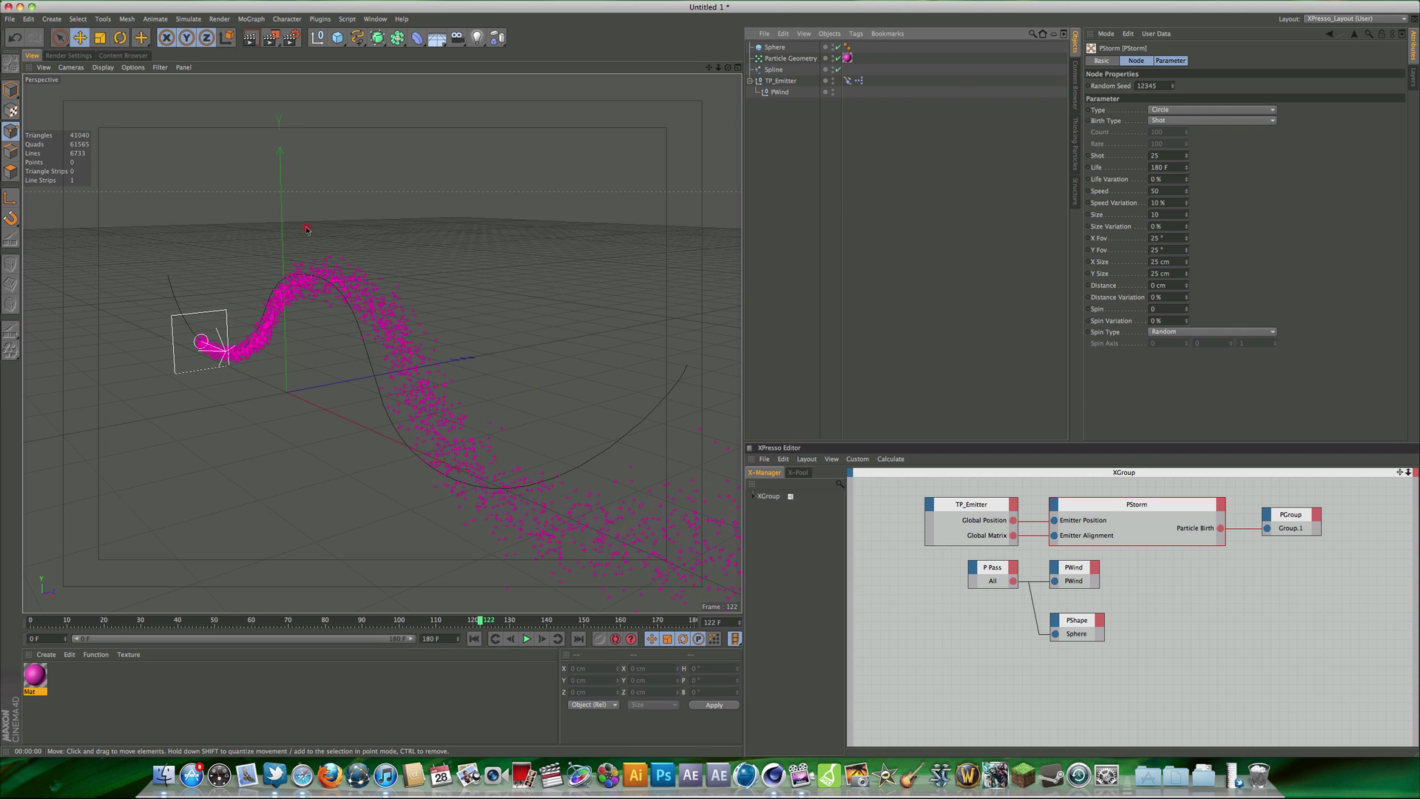
pyautogui.click(256, 42)
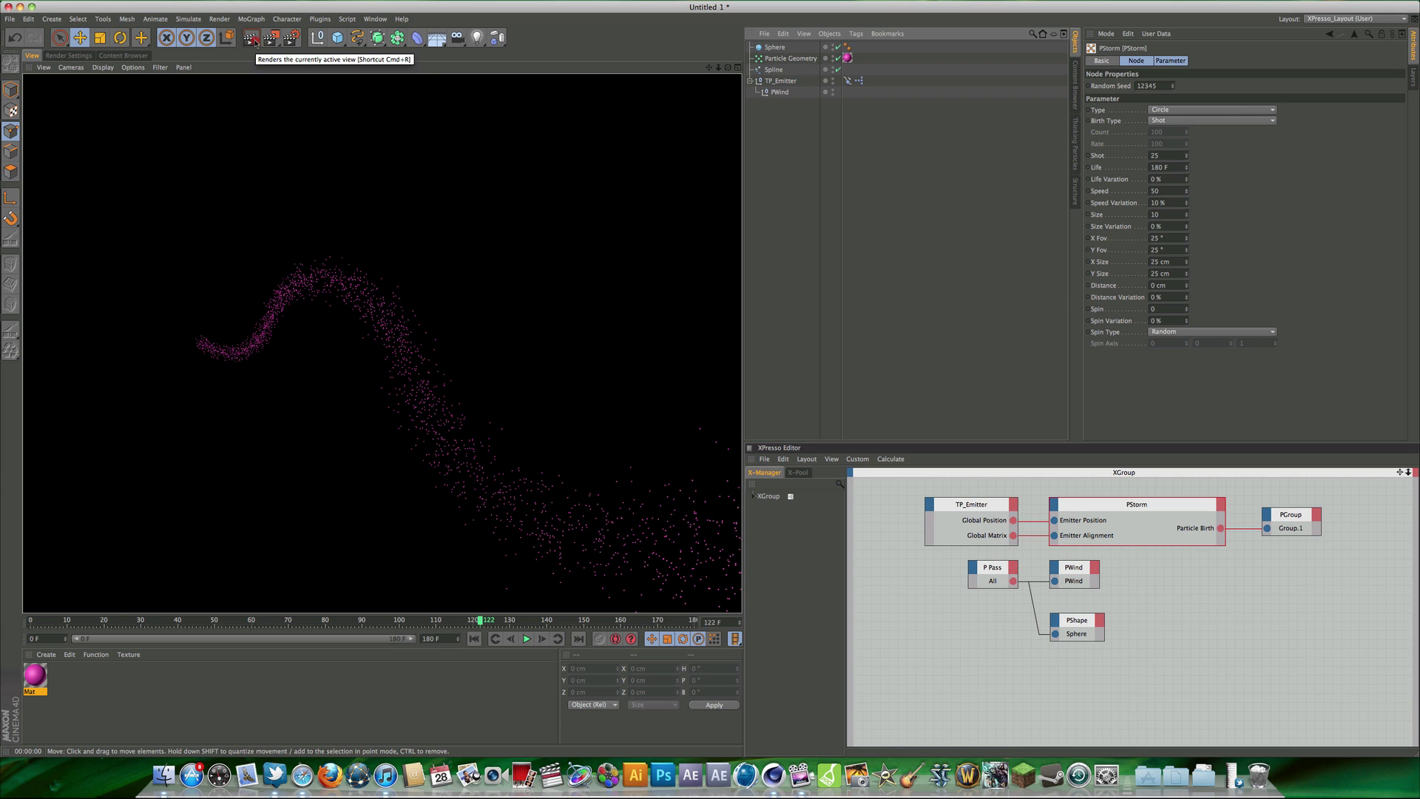
pyautogui.click(483, 641)
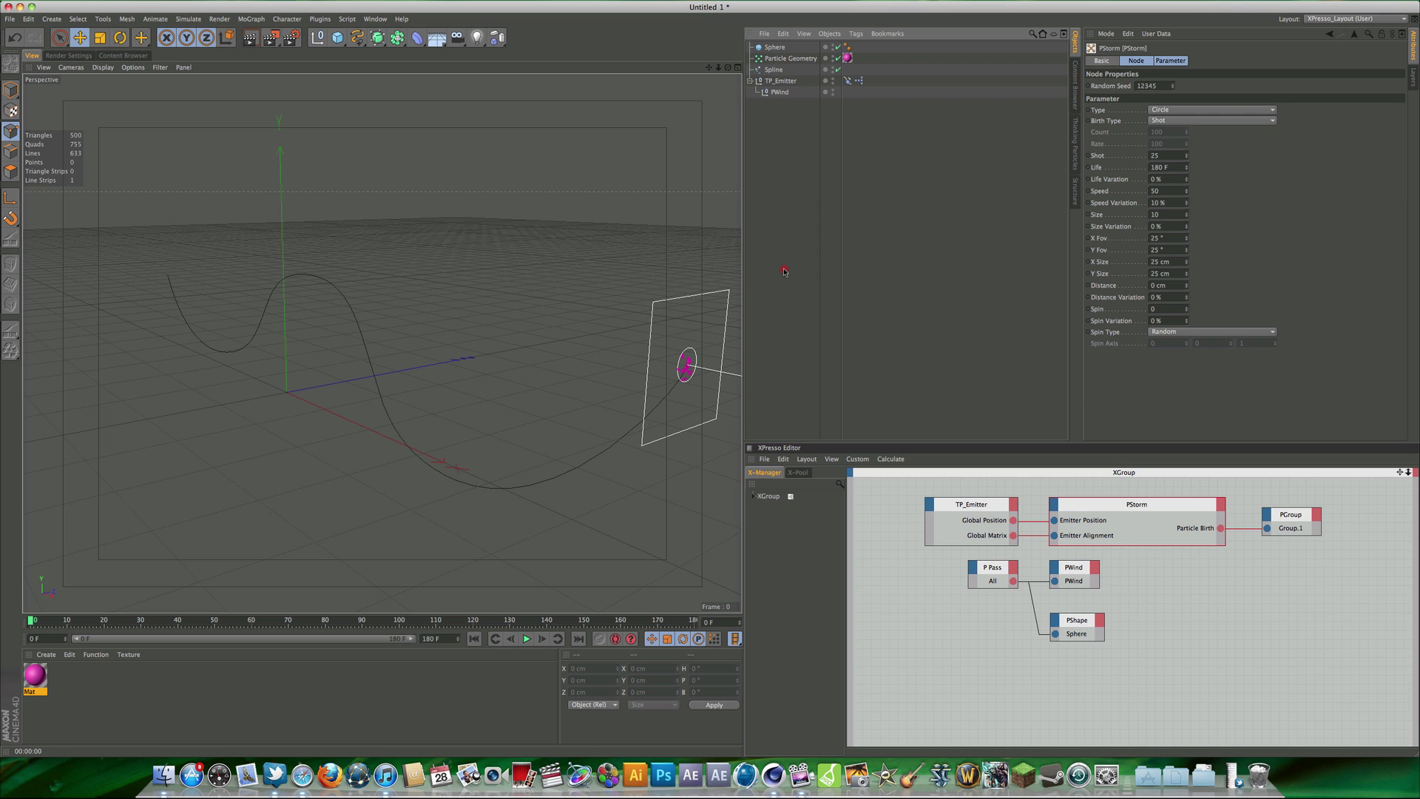
# - Start a new project and add a null object to the scene
pyautogui.press('super+n')
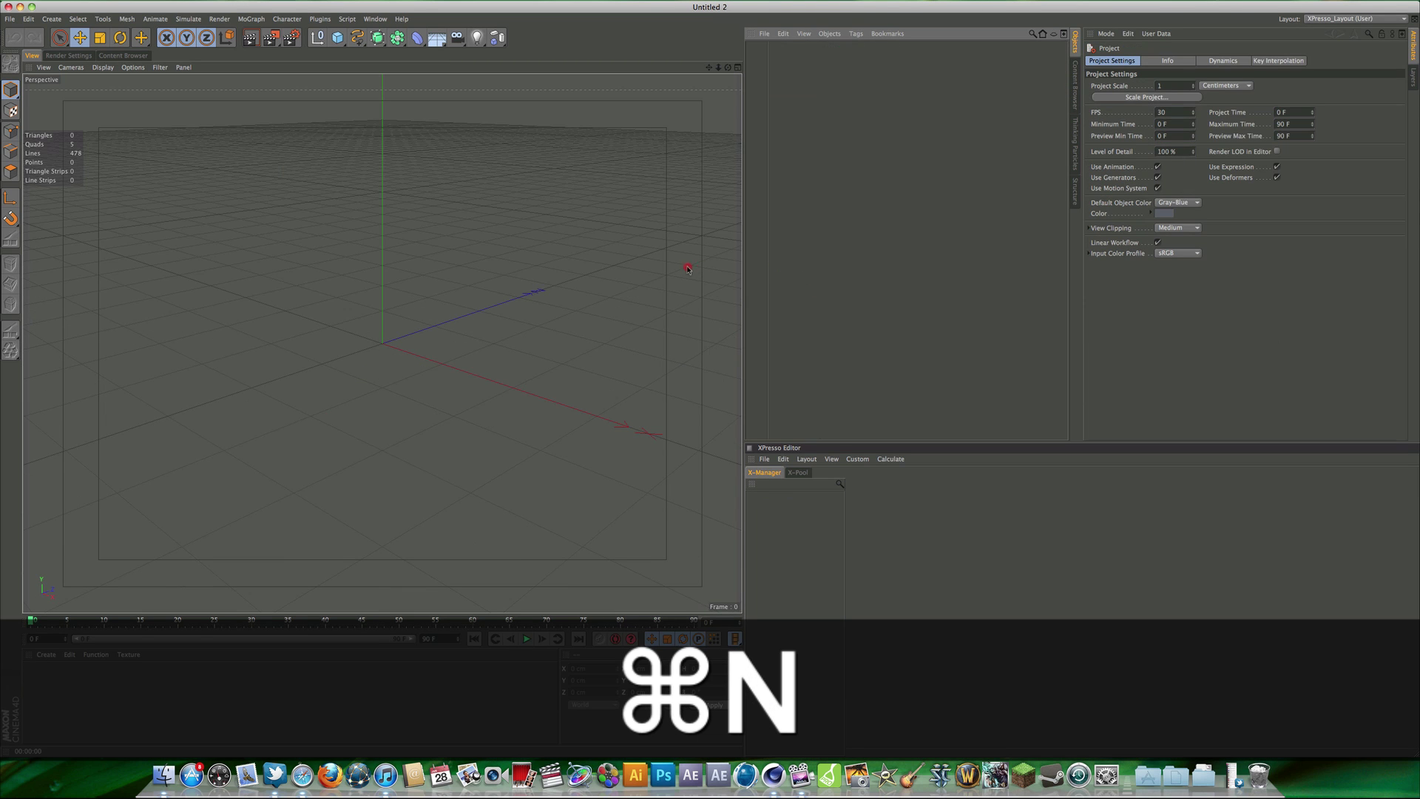
pyautogui.keyDown('alt'); pyautogui.moveTo(533, 292); pyautogui.dragTo(463, 311); pyautogui.keyUp('alt')
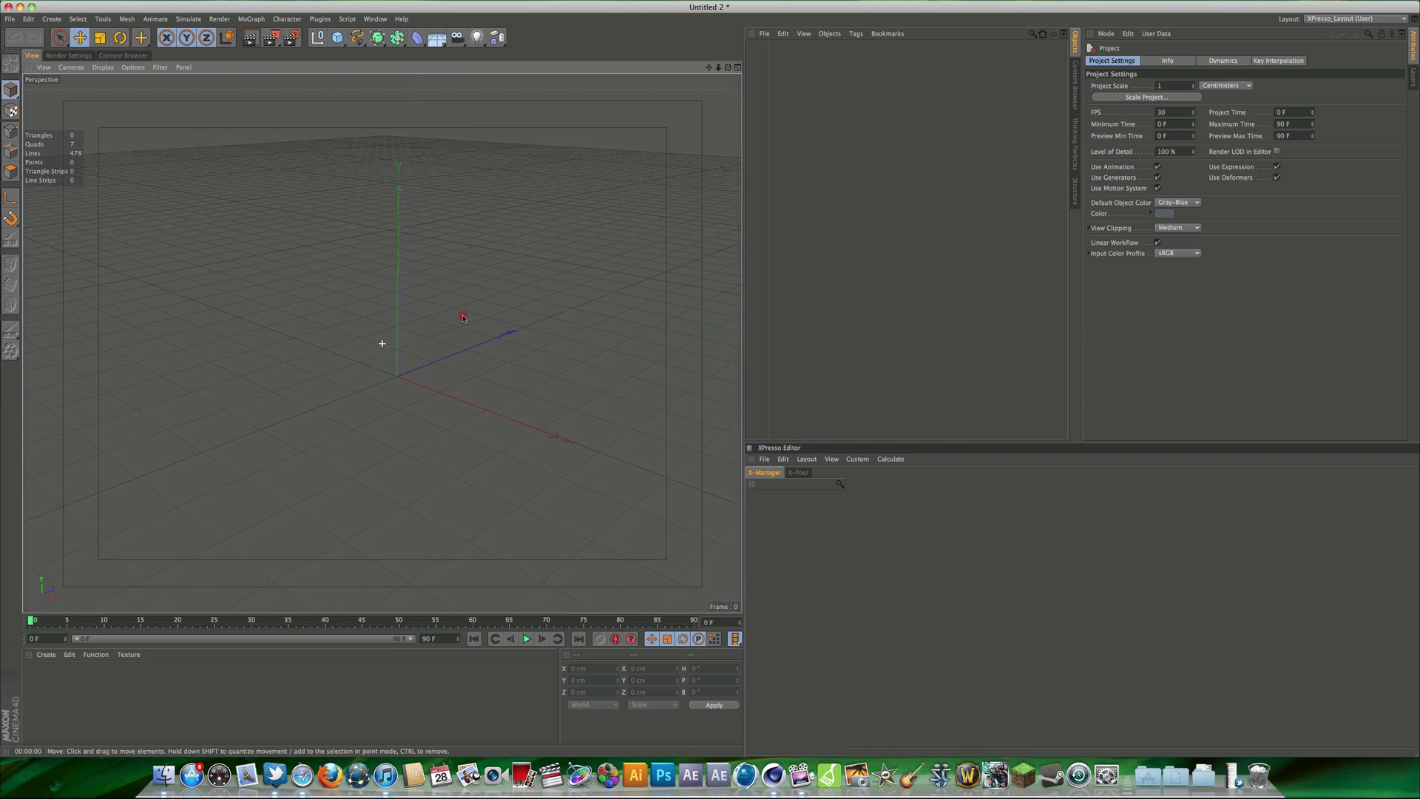
pyautogui.click(318, 39)
pyautogui.click(318, 41)
pyautogui.click(58, 18)
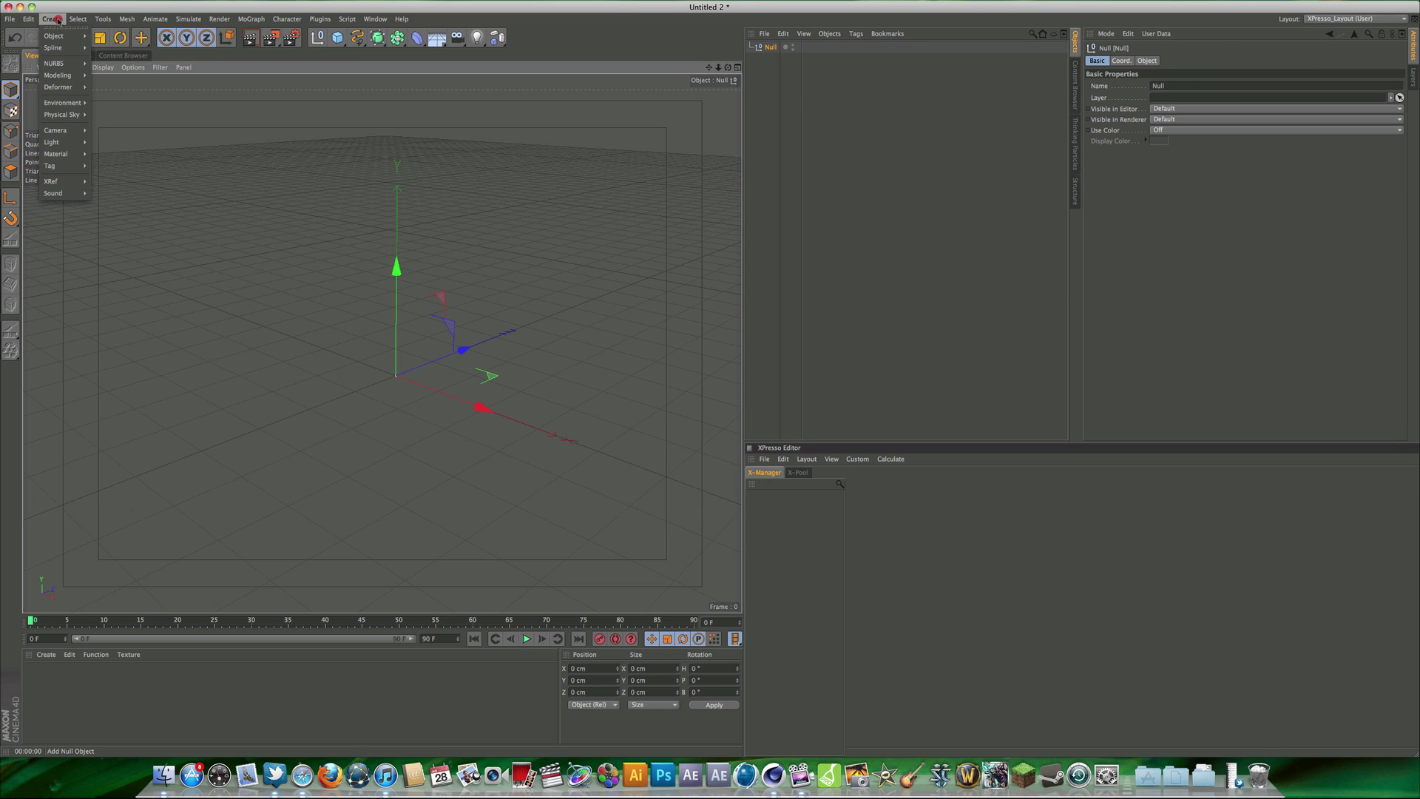
pyautogui.moveTo(65, 37)
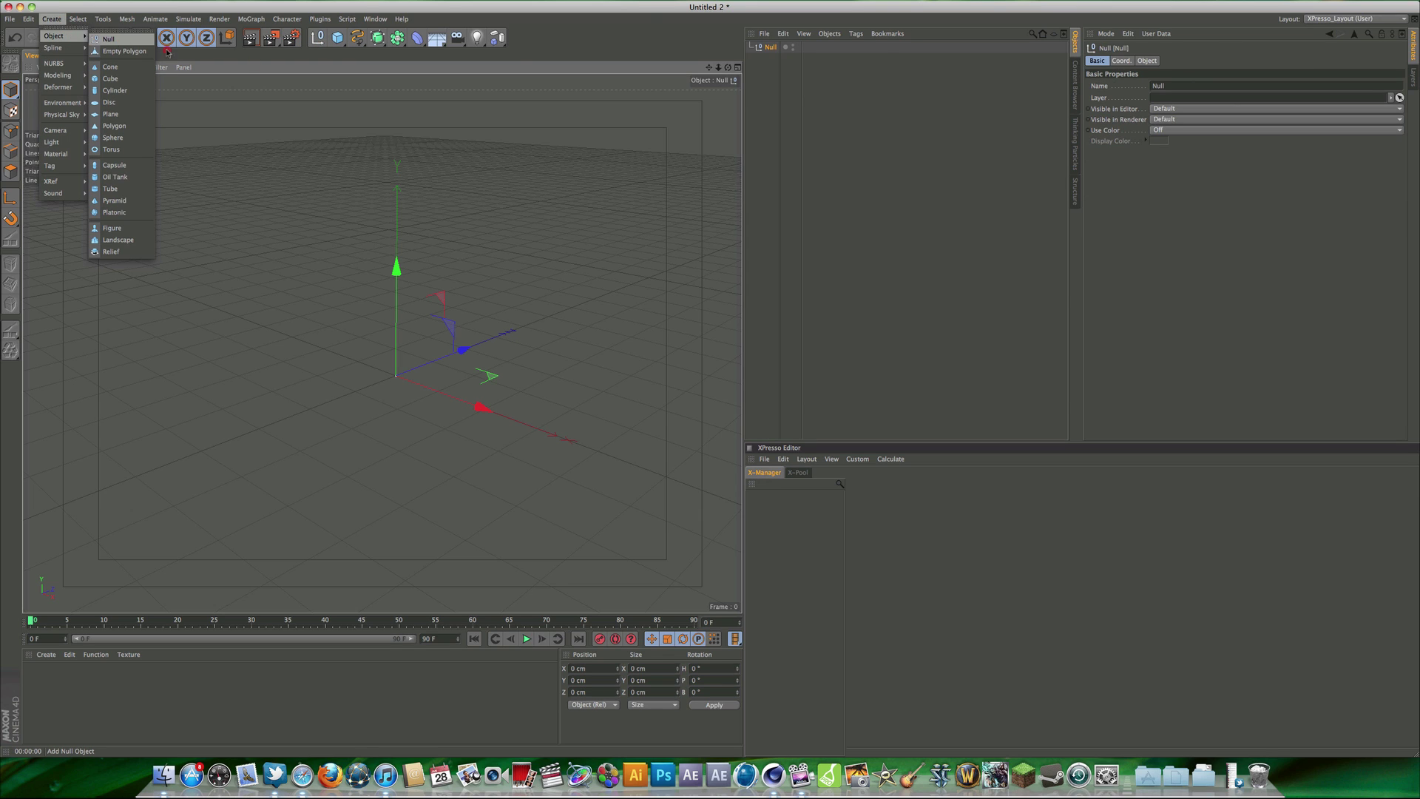
# - Rename the null object as TP_Emitter
pyautogui.click(776, 59)
pyautogui.doubleClick(772, 48)
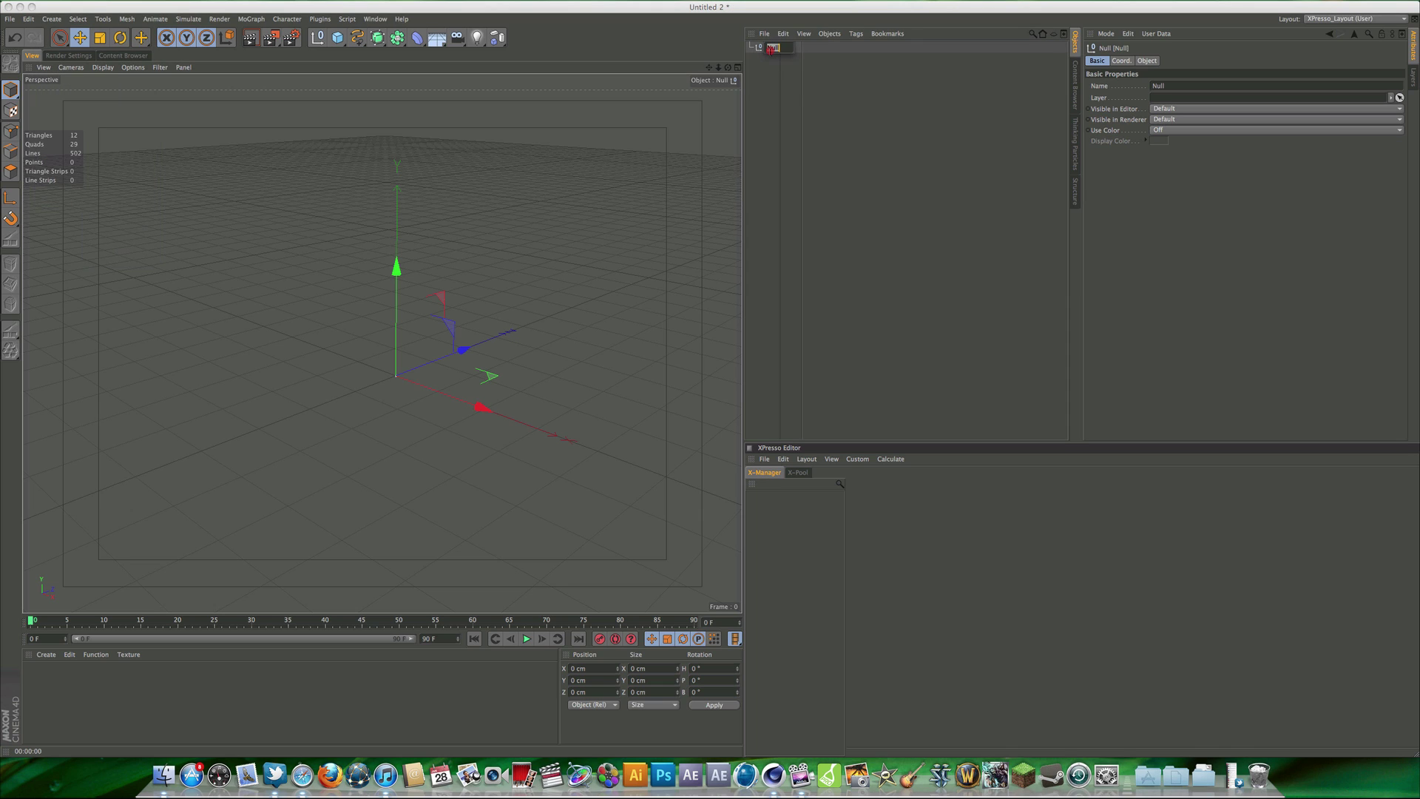
pyautogui.press('BackSpace')
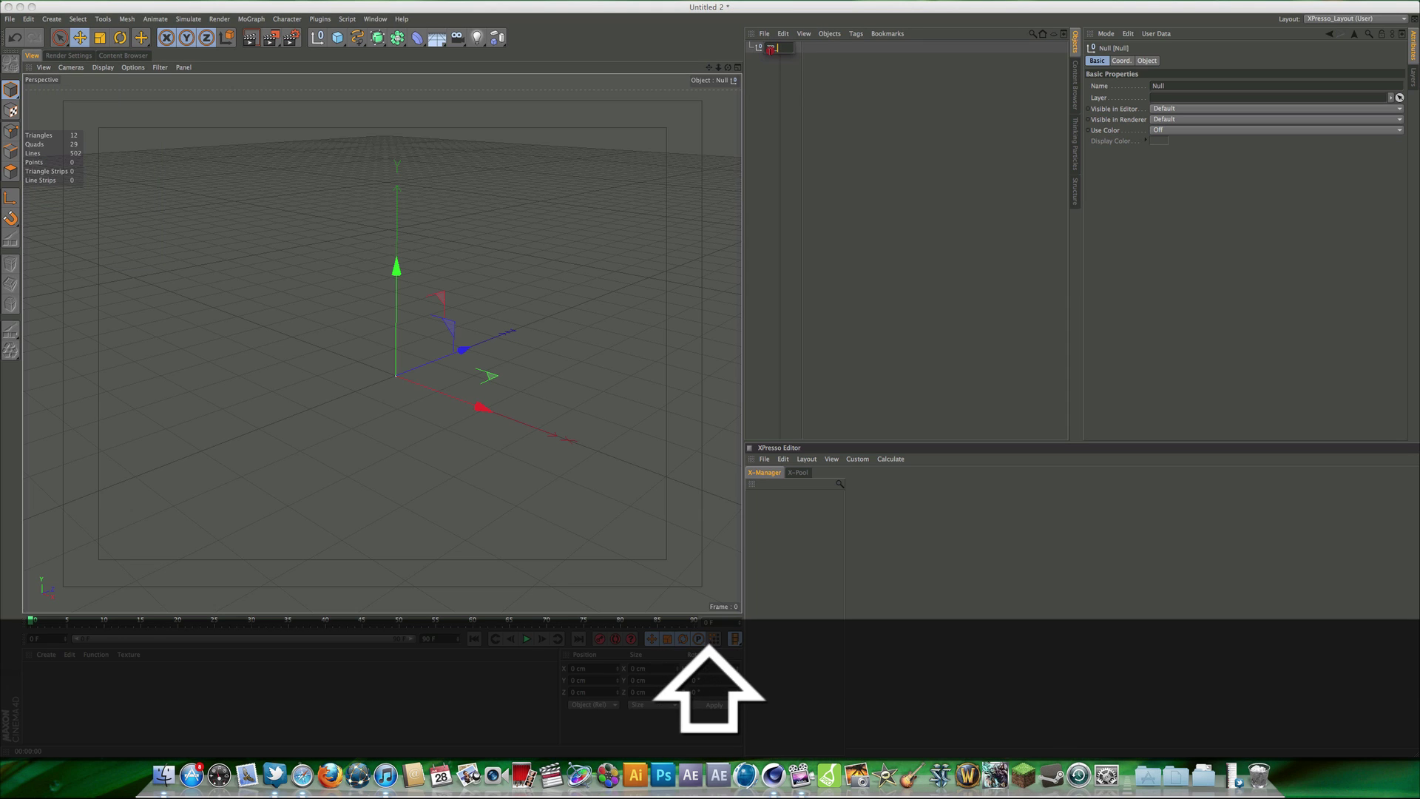
pyautogui.write('TP_Emitter')
pyautogui.press('Return')
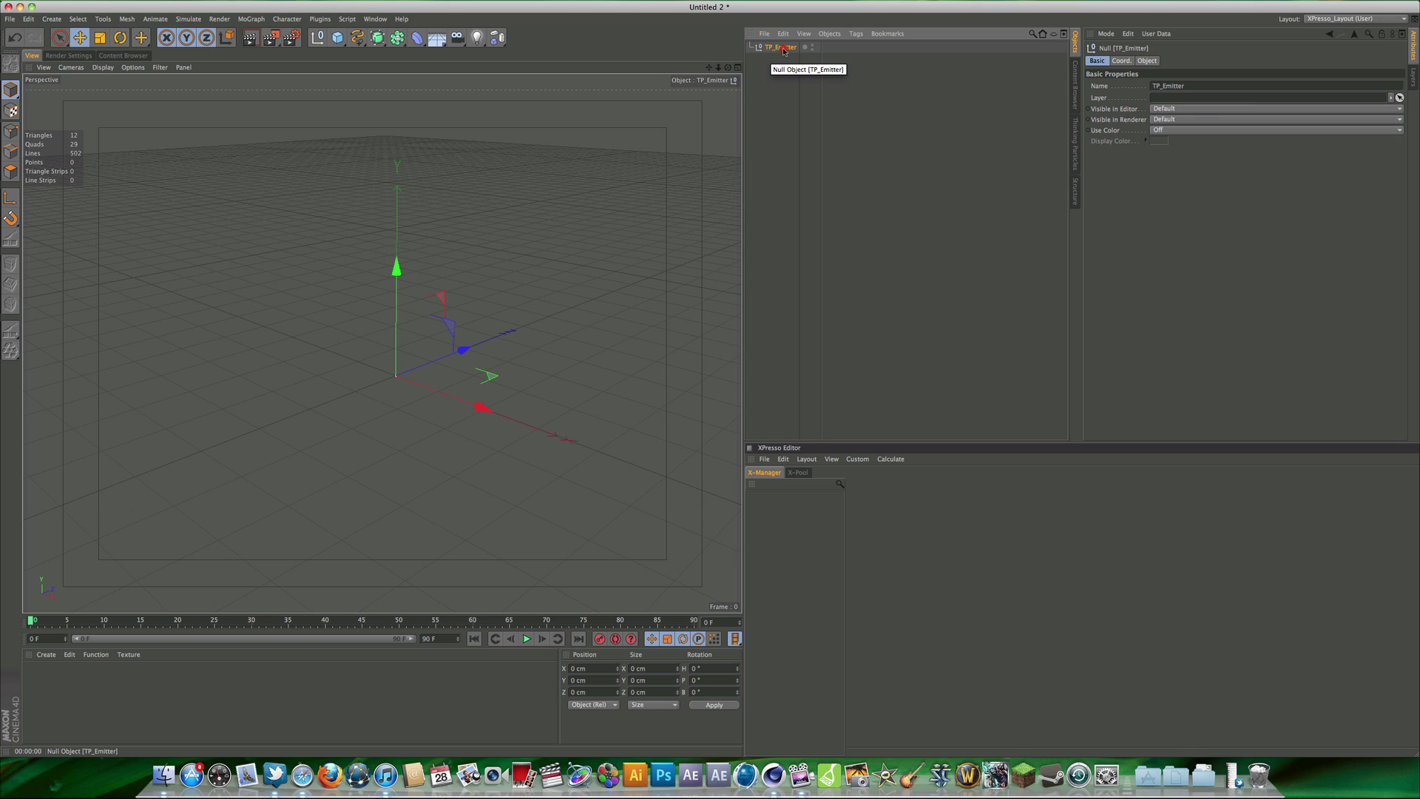
# - Add an XPresso tag to the TP_Emitter null
pyautogui.rightClick(784, 51)
pyautogui.moveTo(800, 56)
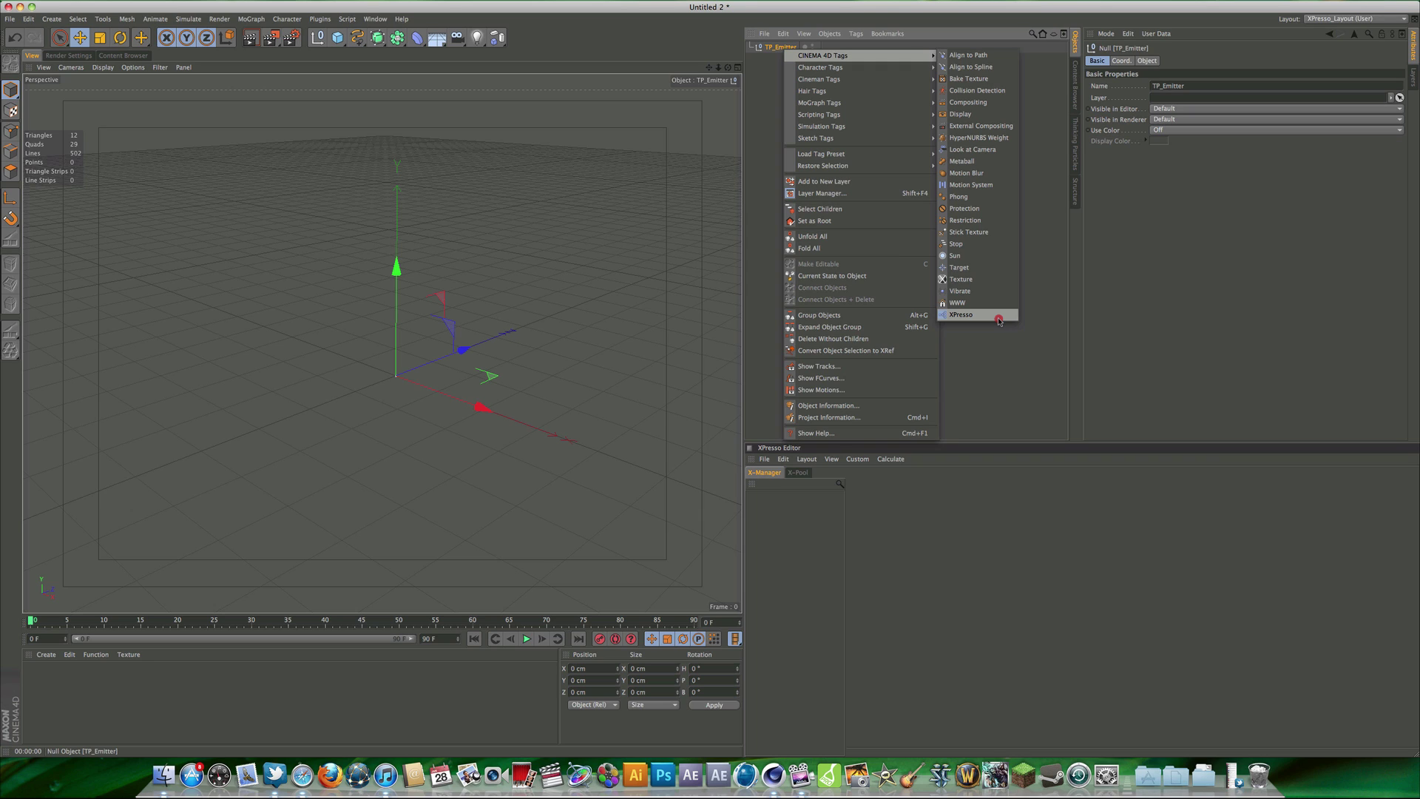
pyautogui.click(961, 315)
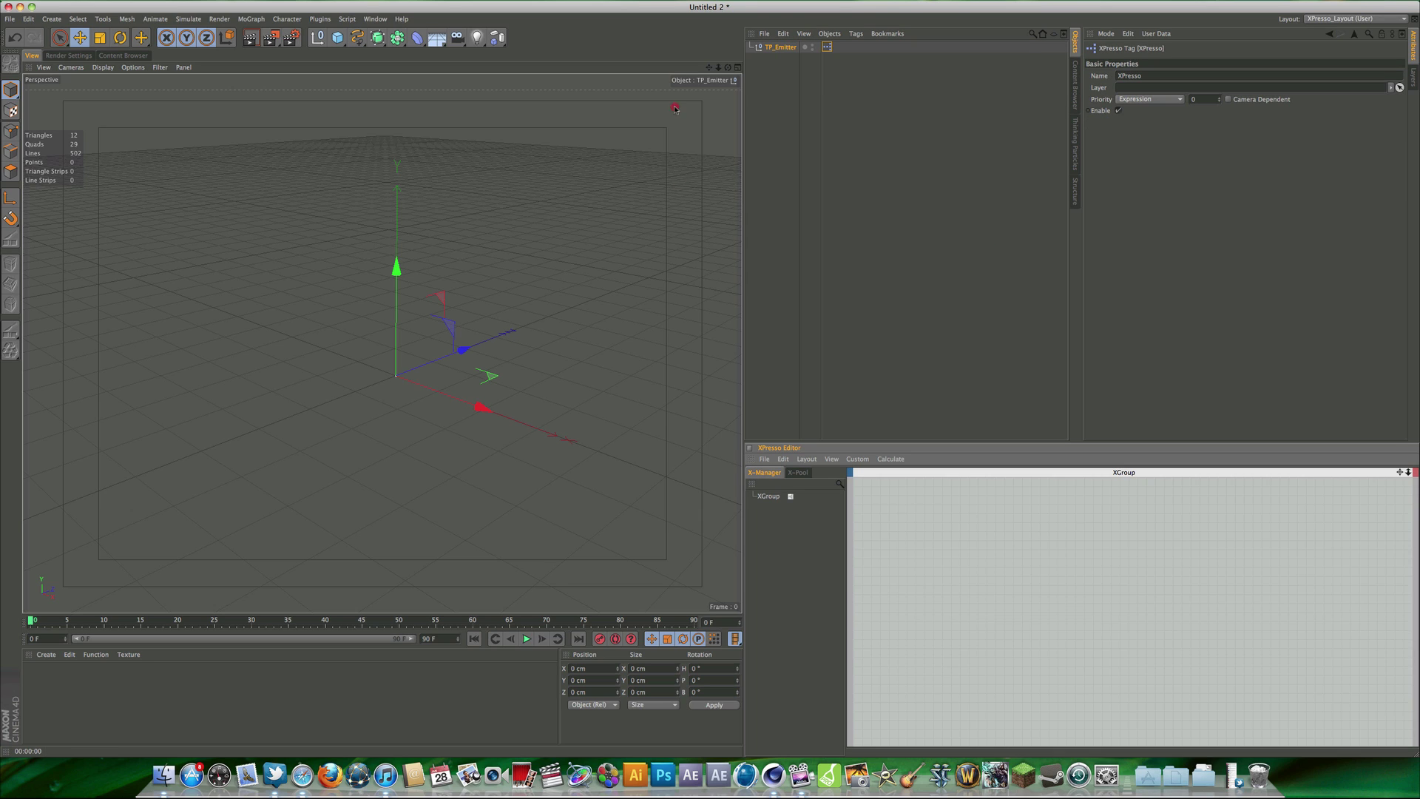
# - Bring the TP_Emitter null into the XPresso graph as a node and widen the node
pyautogui.moveTo(772, 53); pyautogui.dragTo(955, 559)
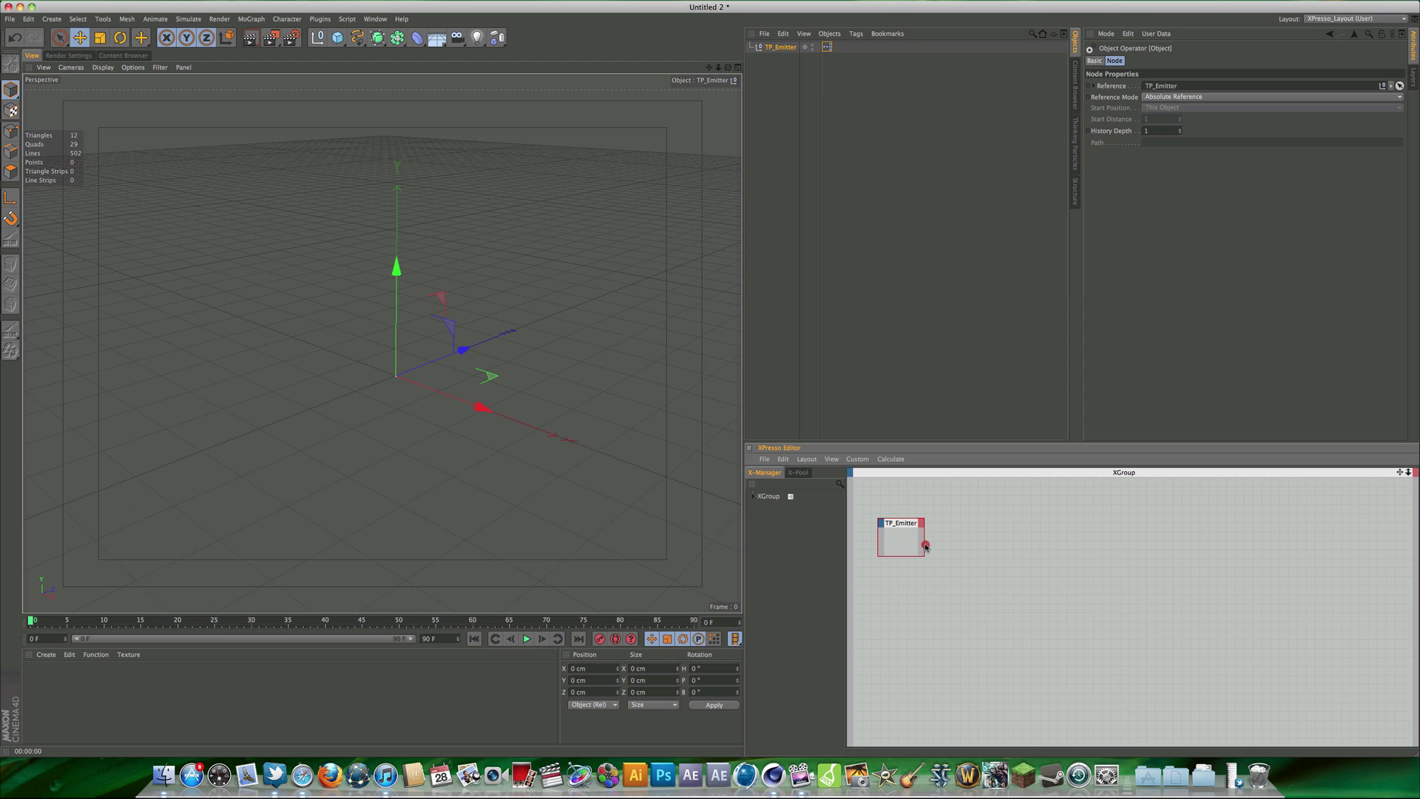
pyautogui.click(950, 545)
pyautogui.moveTo(925, 551); pyautogui.dragTo(1001, 555)
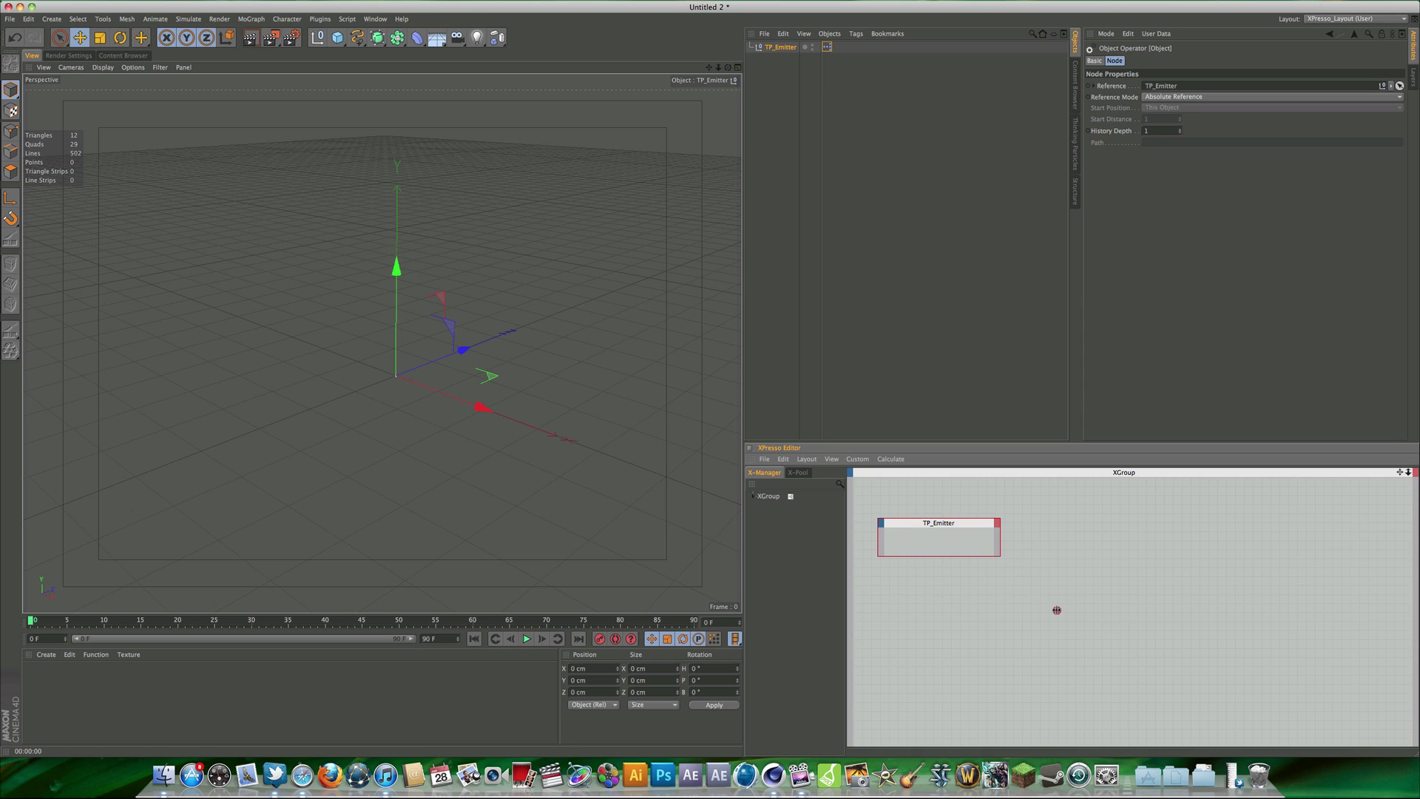
# - Add a Thinking Particles PStorm generator node, enlarge it and place it beside the TP_Emitter node
pyautogui.rightClick(1067, 520)
pyautogui.moveTo(1091, 526)
pyautogui.moveTo(1179, 573)
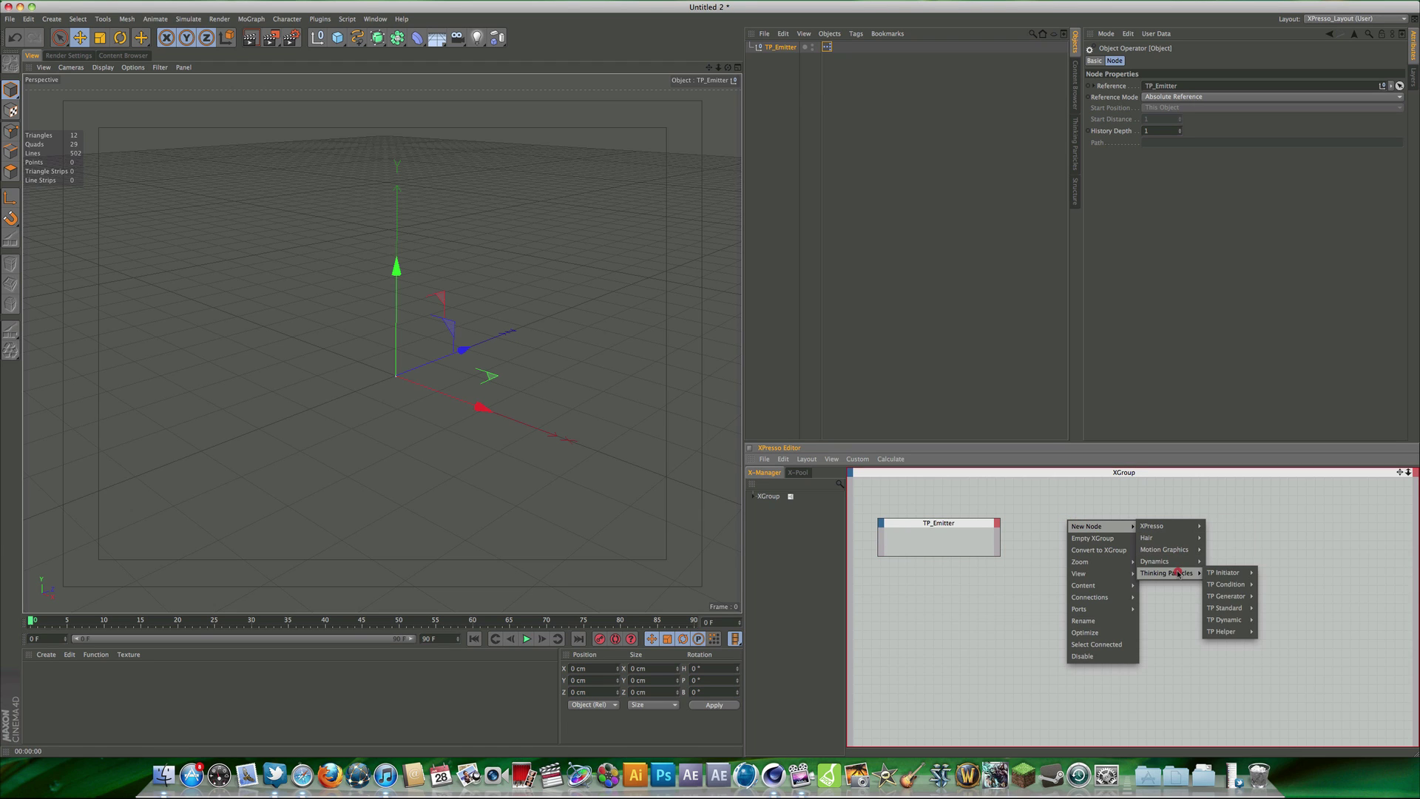
pyautogui.moveTo(1234, 607)
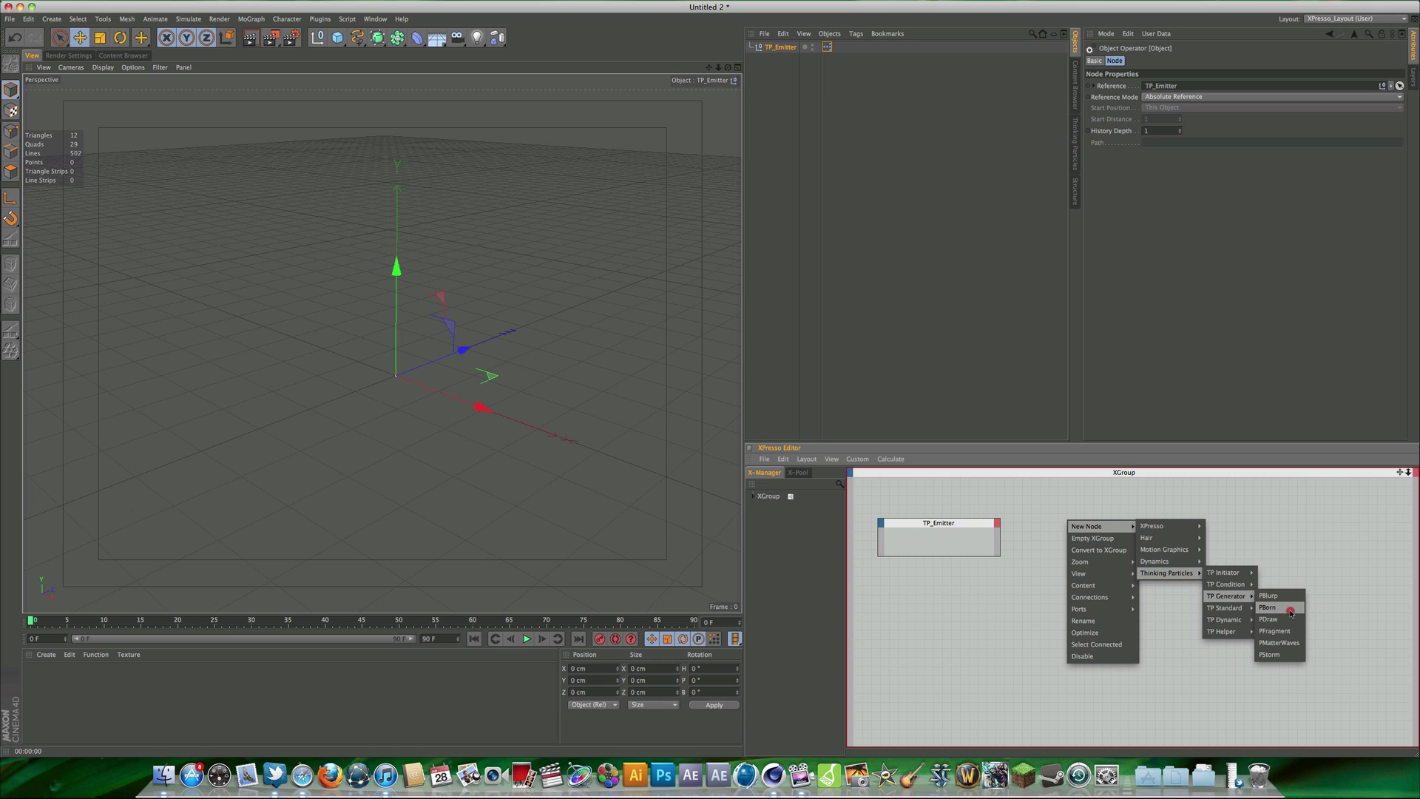
pyautogui.click(1293, 654)
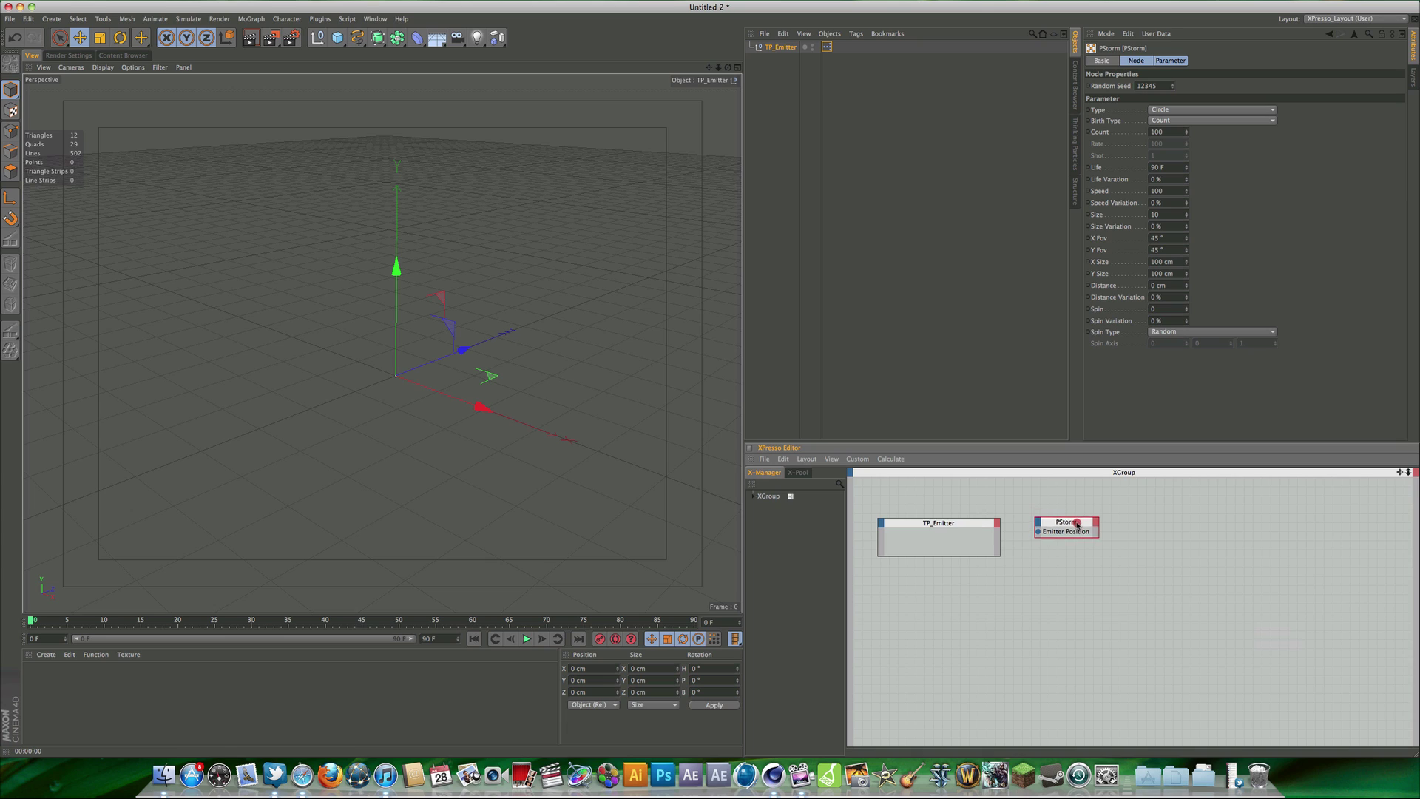
pyautogui.moveTo(1105, 547); pyautogui.dragTo(1104, 560)
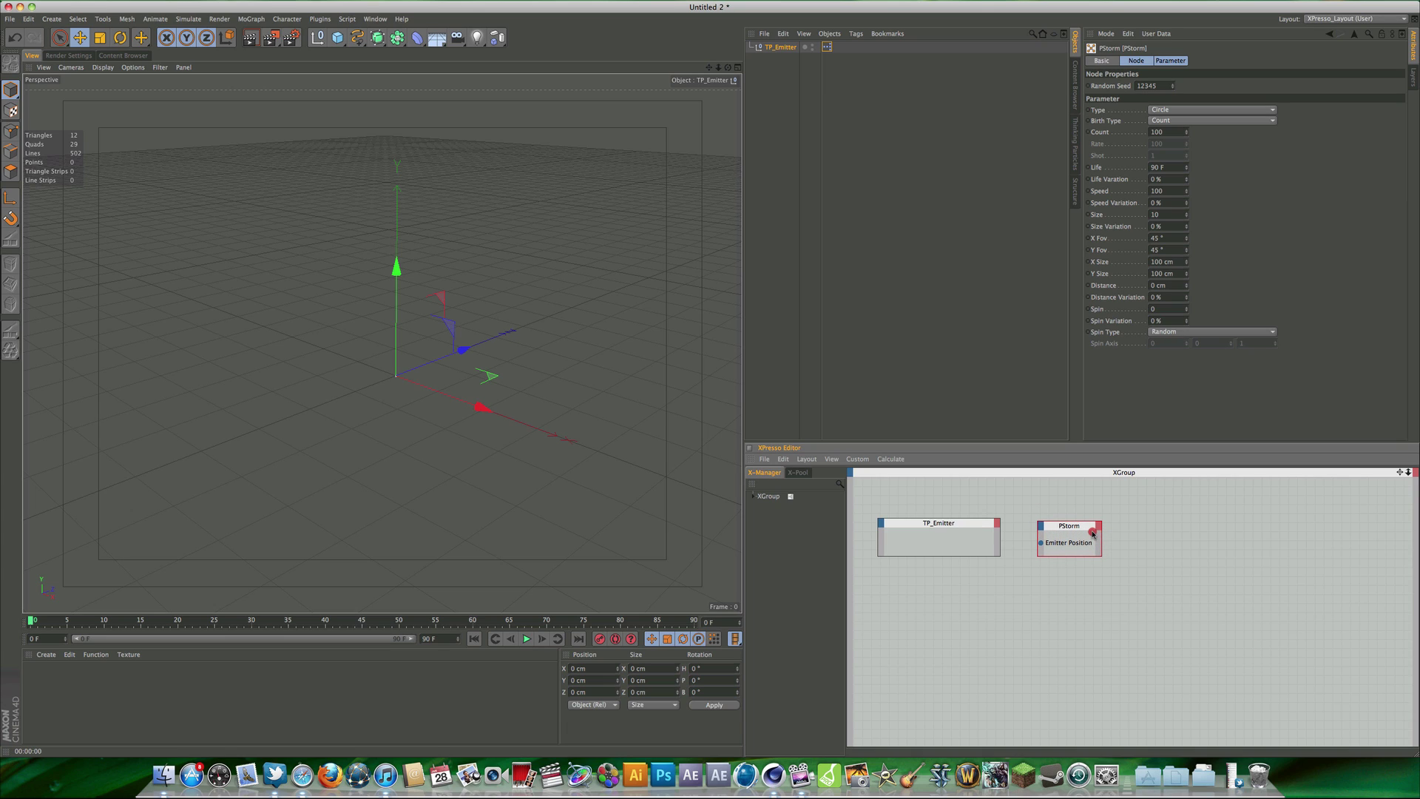
pyautogui.moveTo(1084, 527); pyautogui.dragTo(1218, 568)
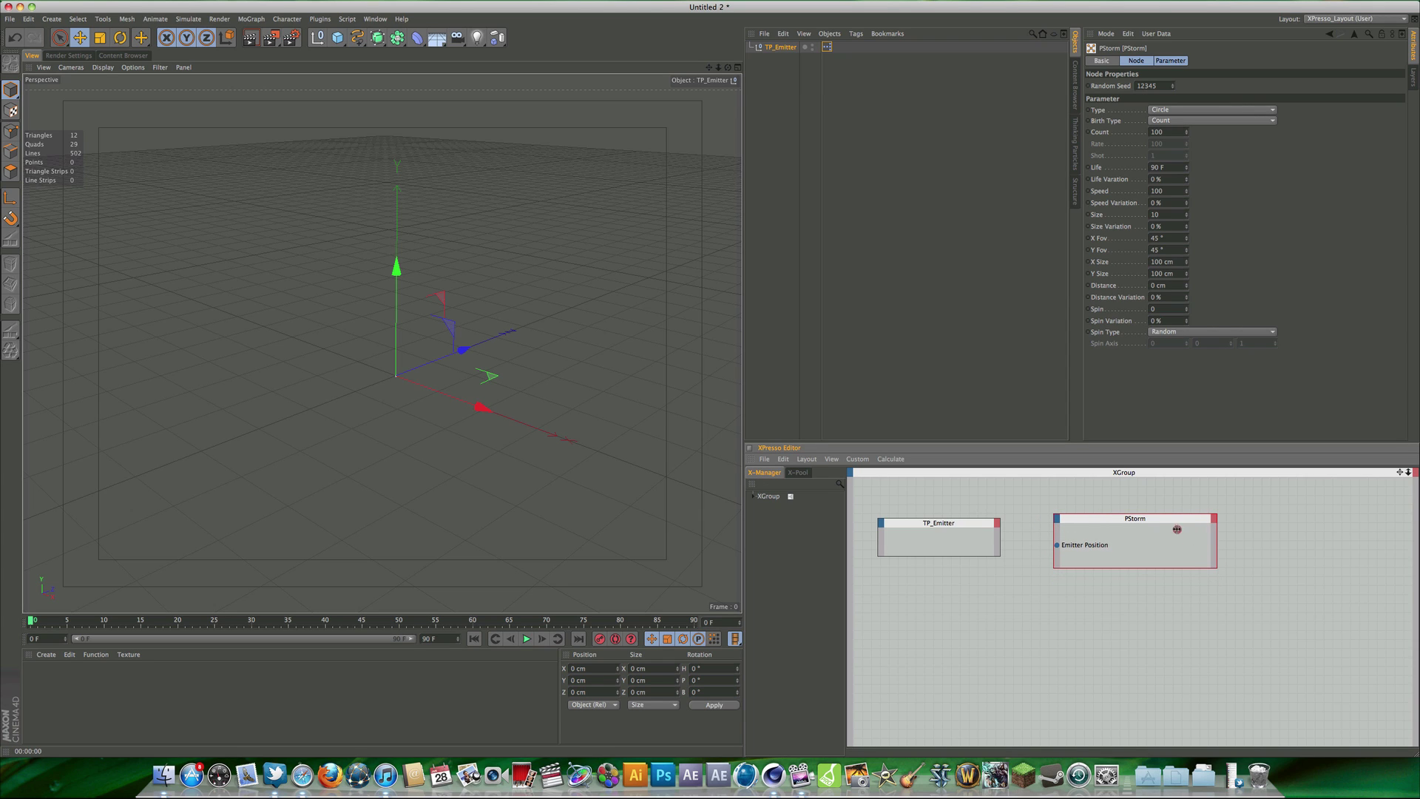
pyautogui.moveTo(1154, 510)
pyautogui.mouseDown()
pyautogui.moveTo(1145, 521)
pyautogui.moveTo(1154, 507)
pyautogui.mouseUp()
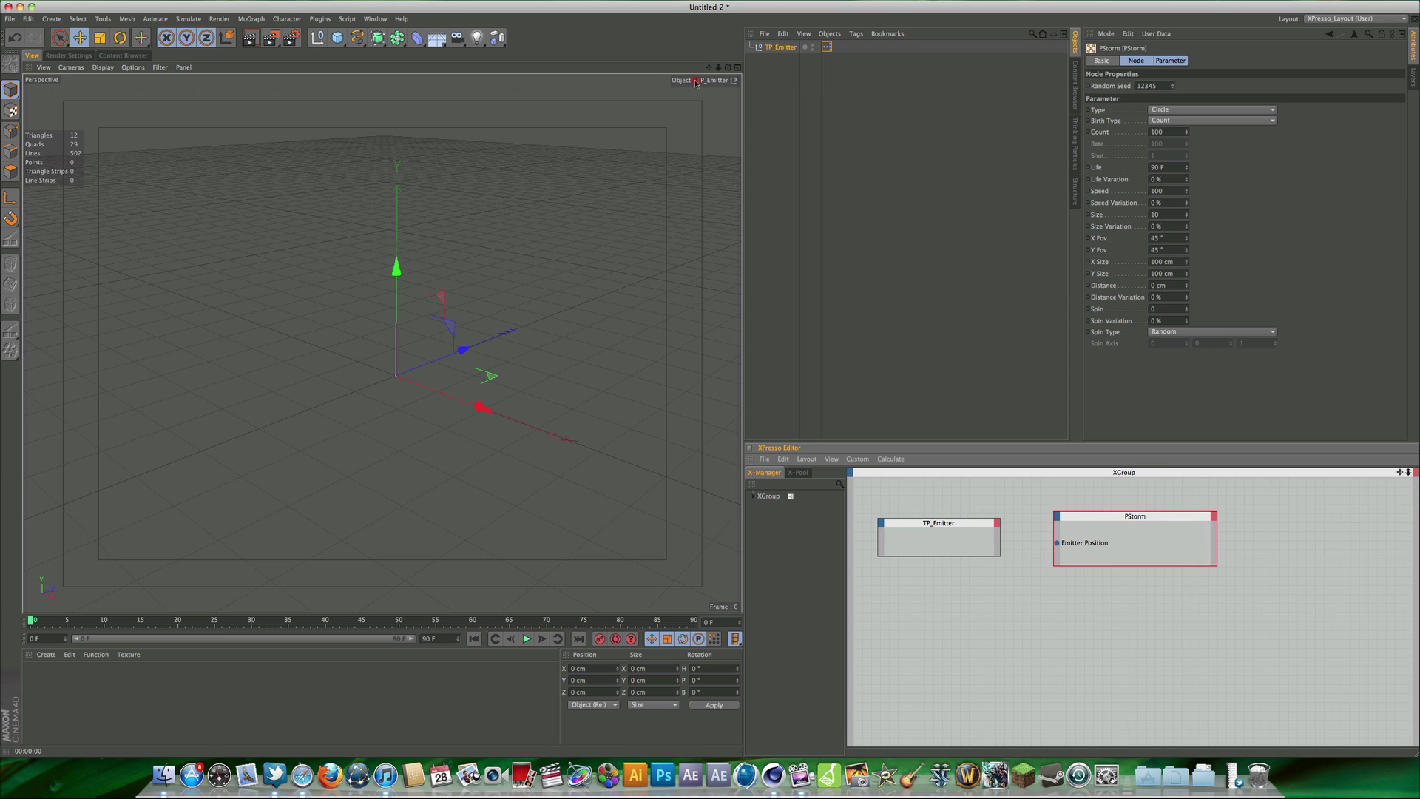
# - Add an Emitter Alignment input port to the PStorm node
pyautogui.click(762, 49)
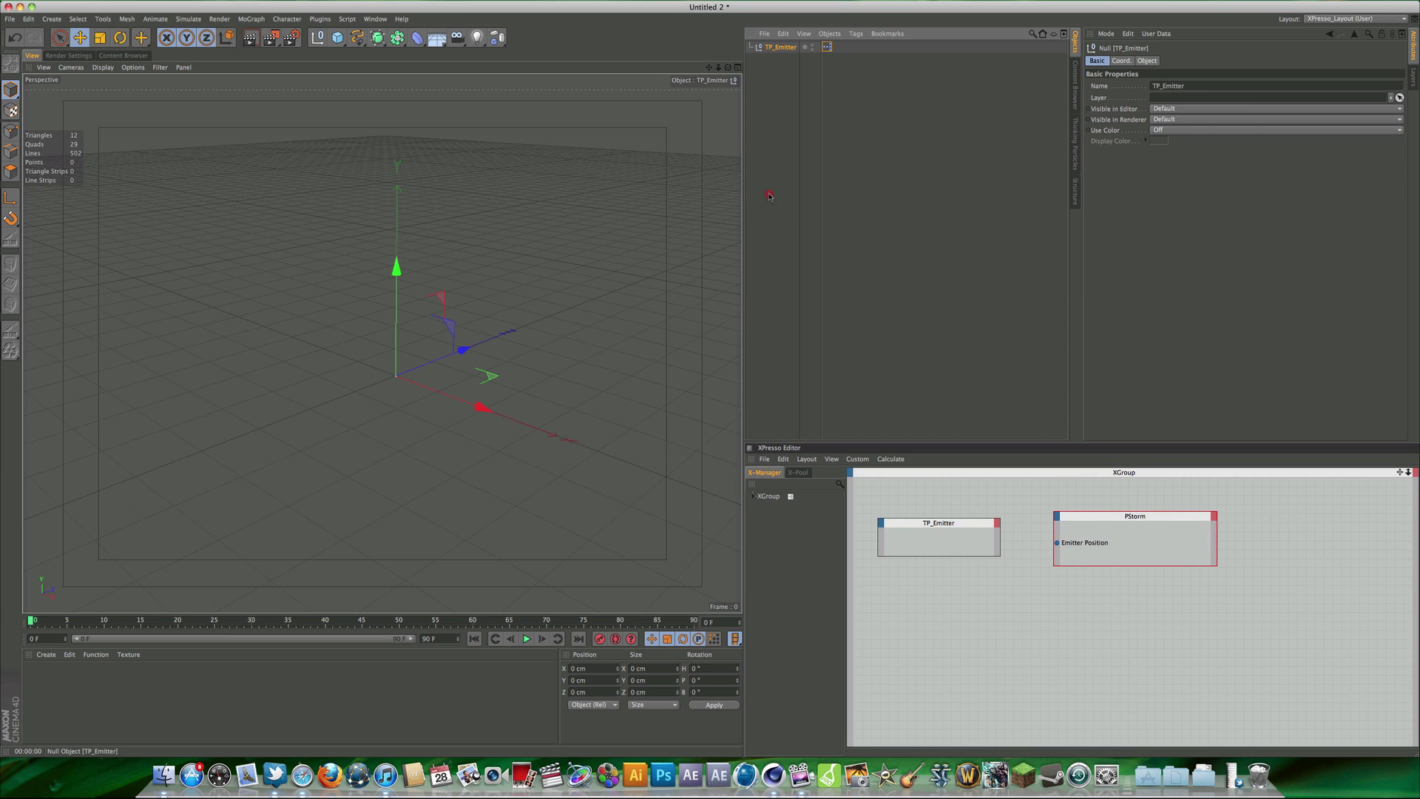
pyautogui.click(1056, 632)
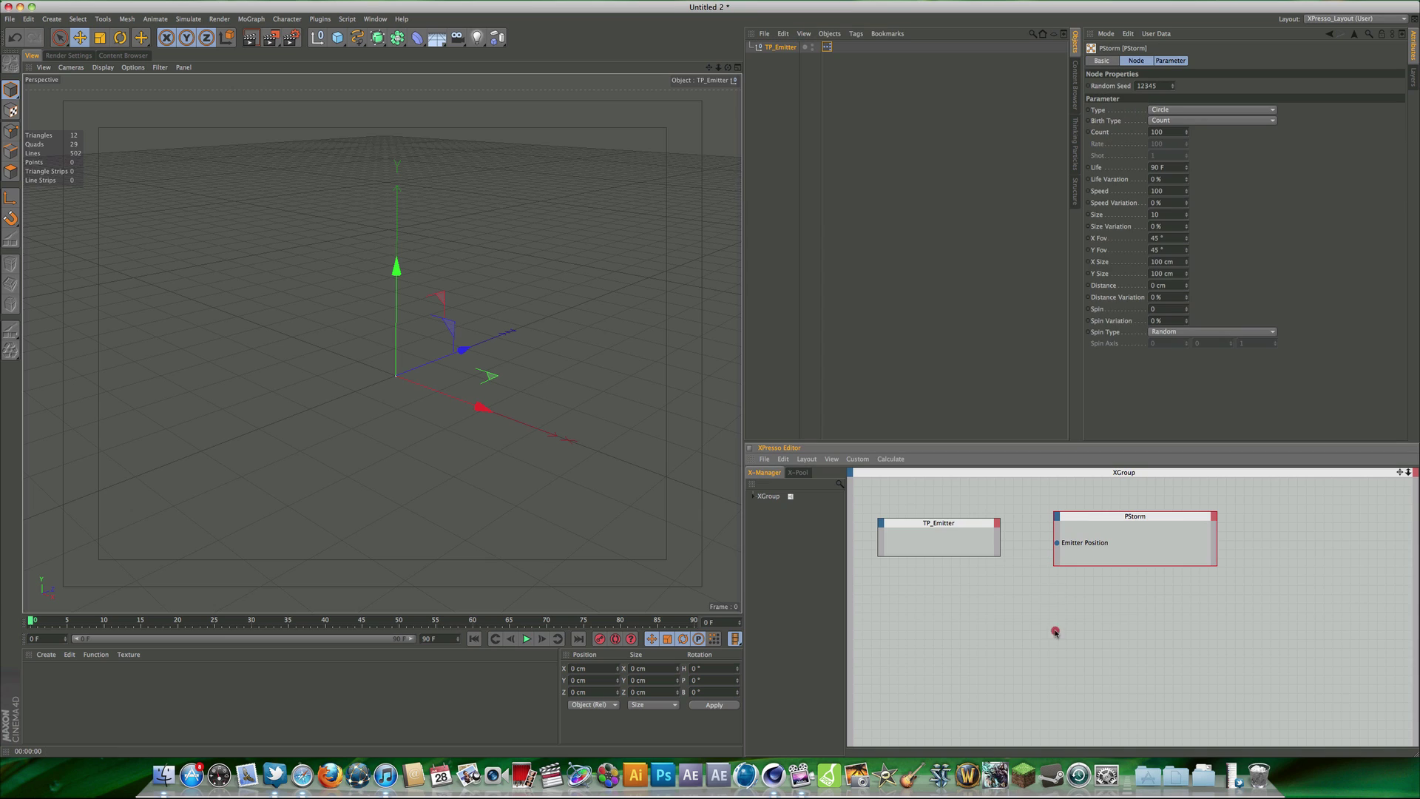
pyautogui.click(1058, 518)
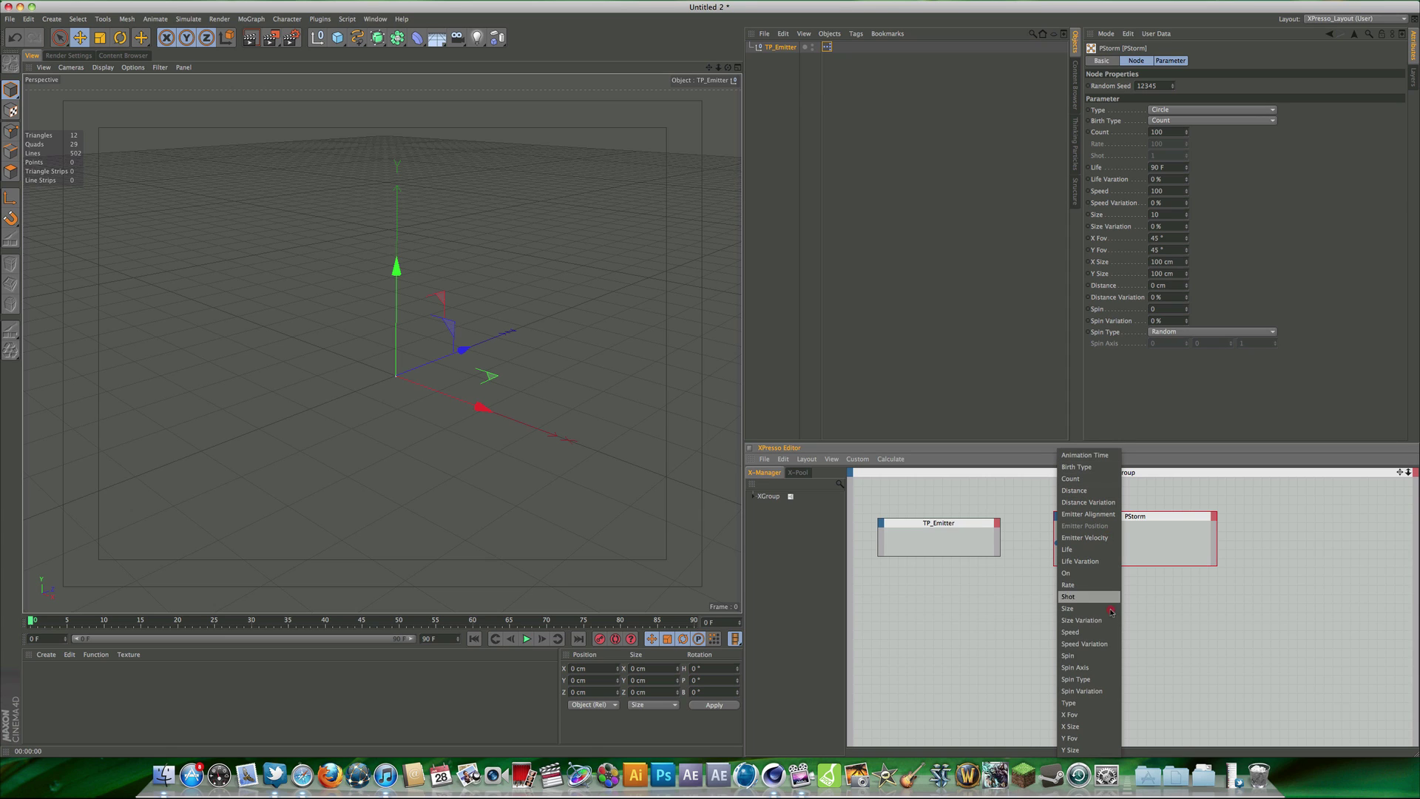
pyautogui.click(1106, 515)
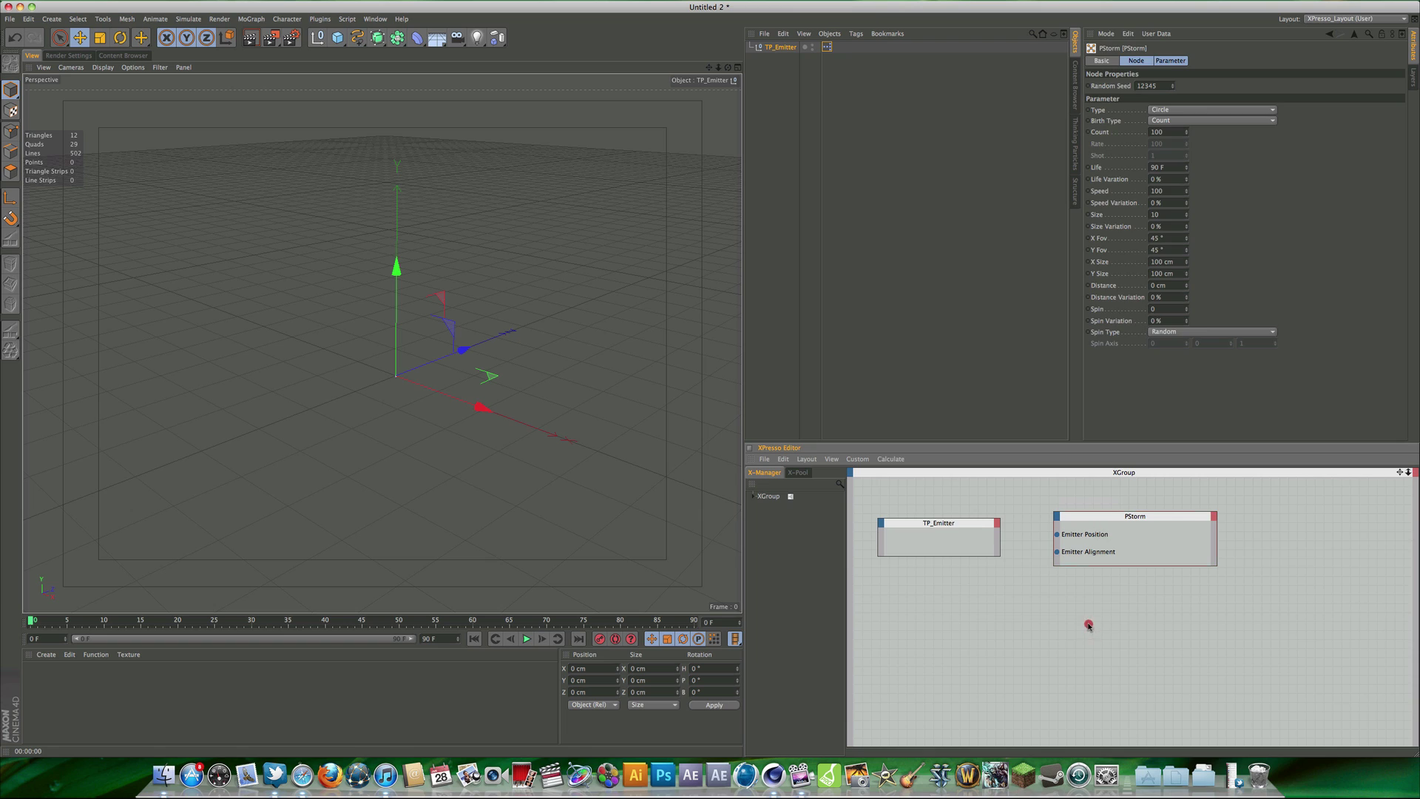
pyautogui.click(1089, 625)
# - Add Global Matrix and Global Position output ports to the TP_Emitter node
pyautogui.click(969, 523)
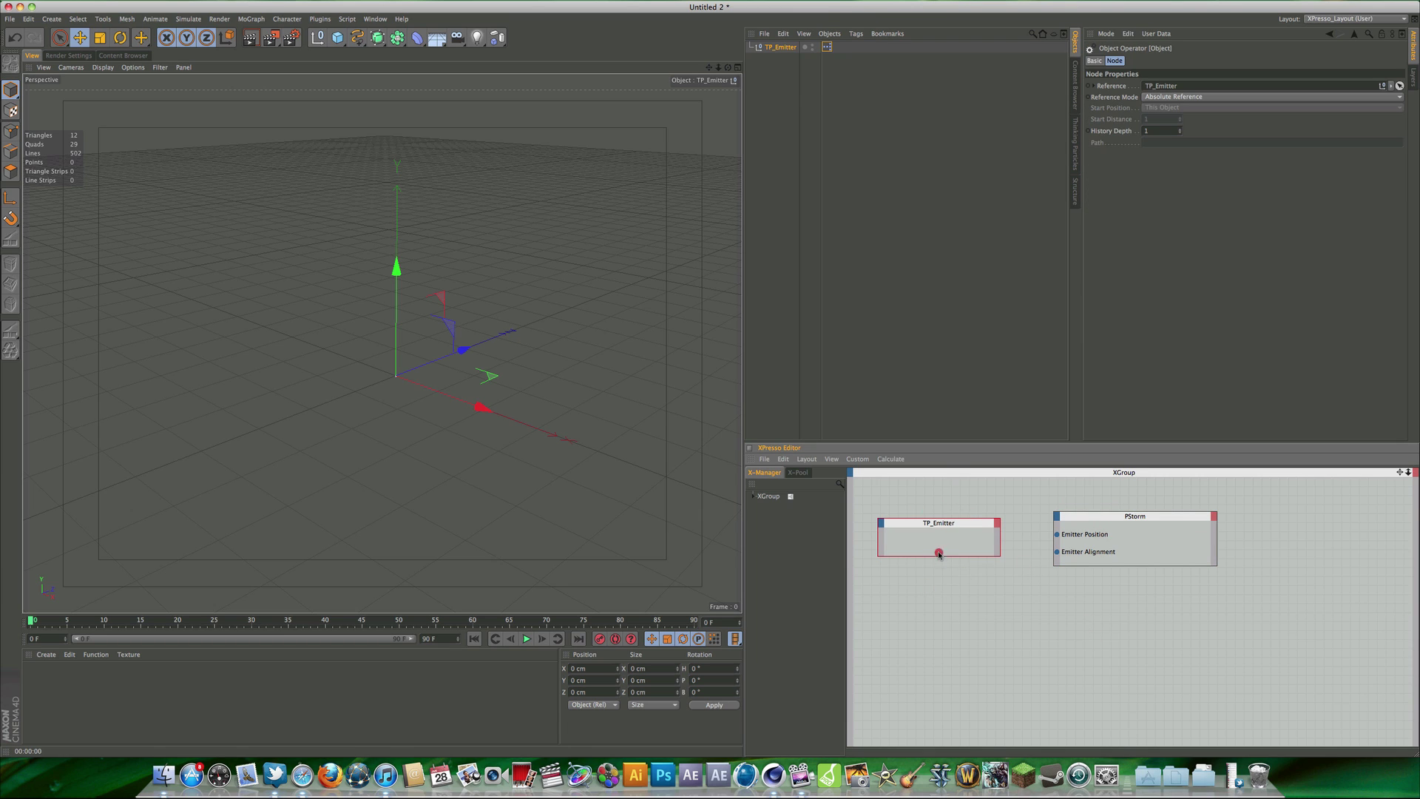
pyautogui.click(998, 524)
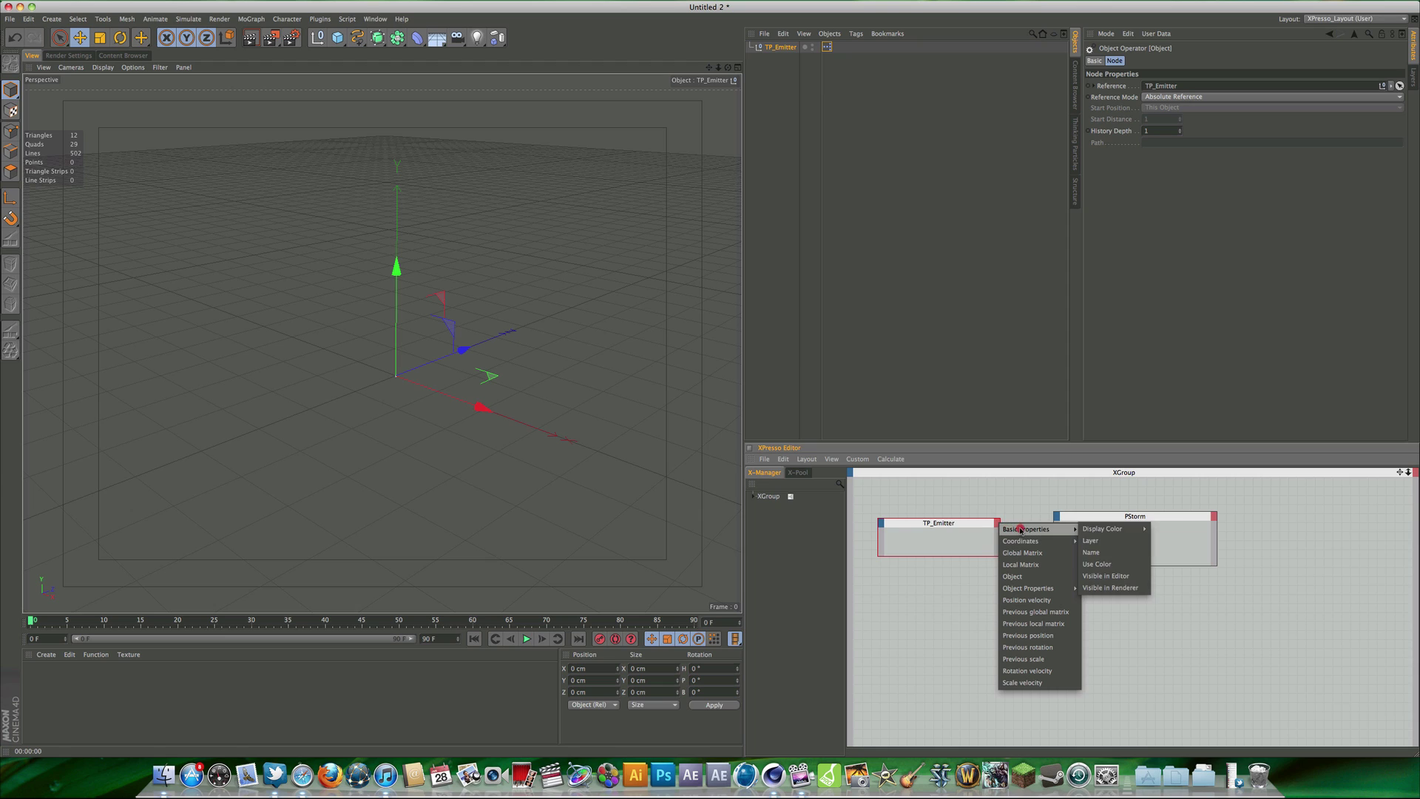
pyautogui.click(1066, 554)
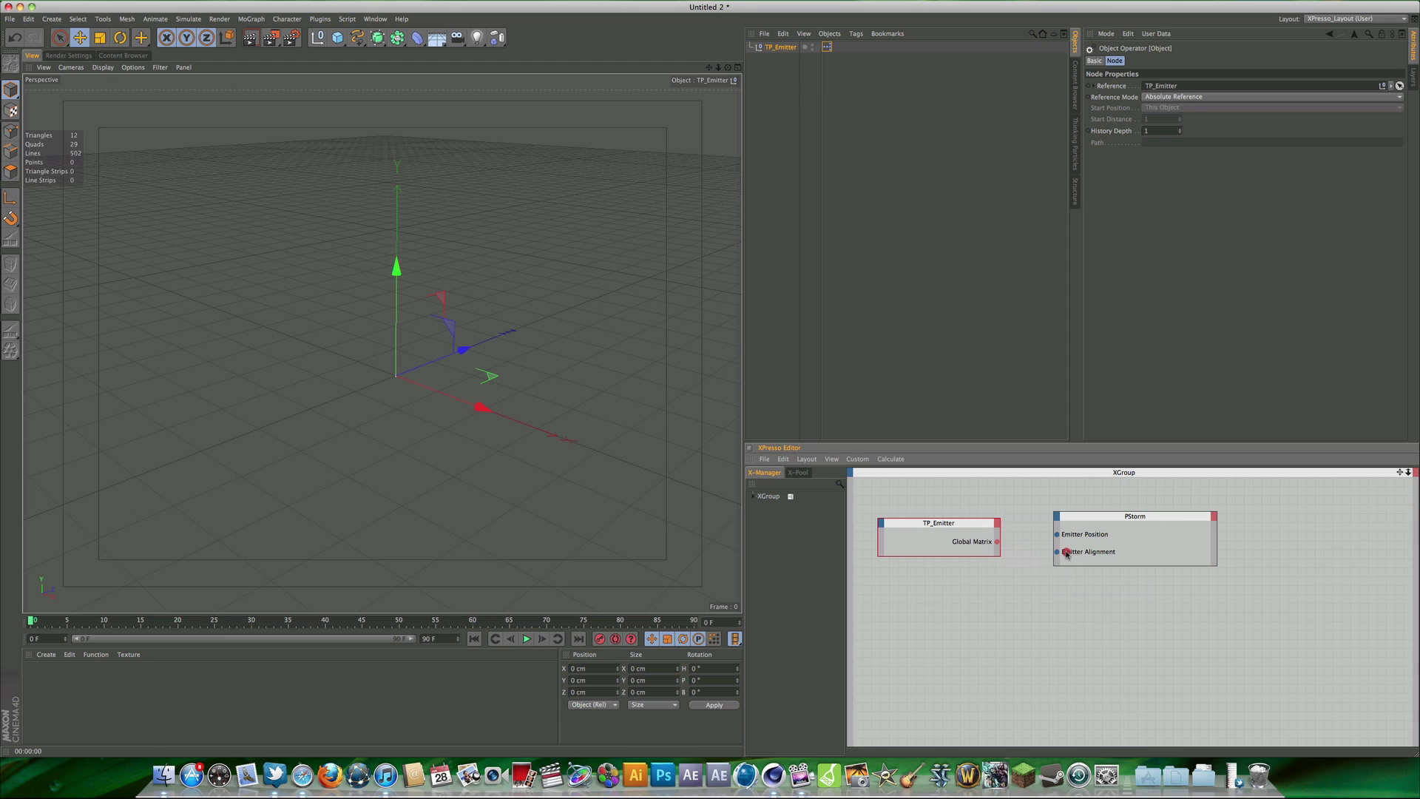
pyautogui.click(996, 524)
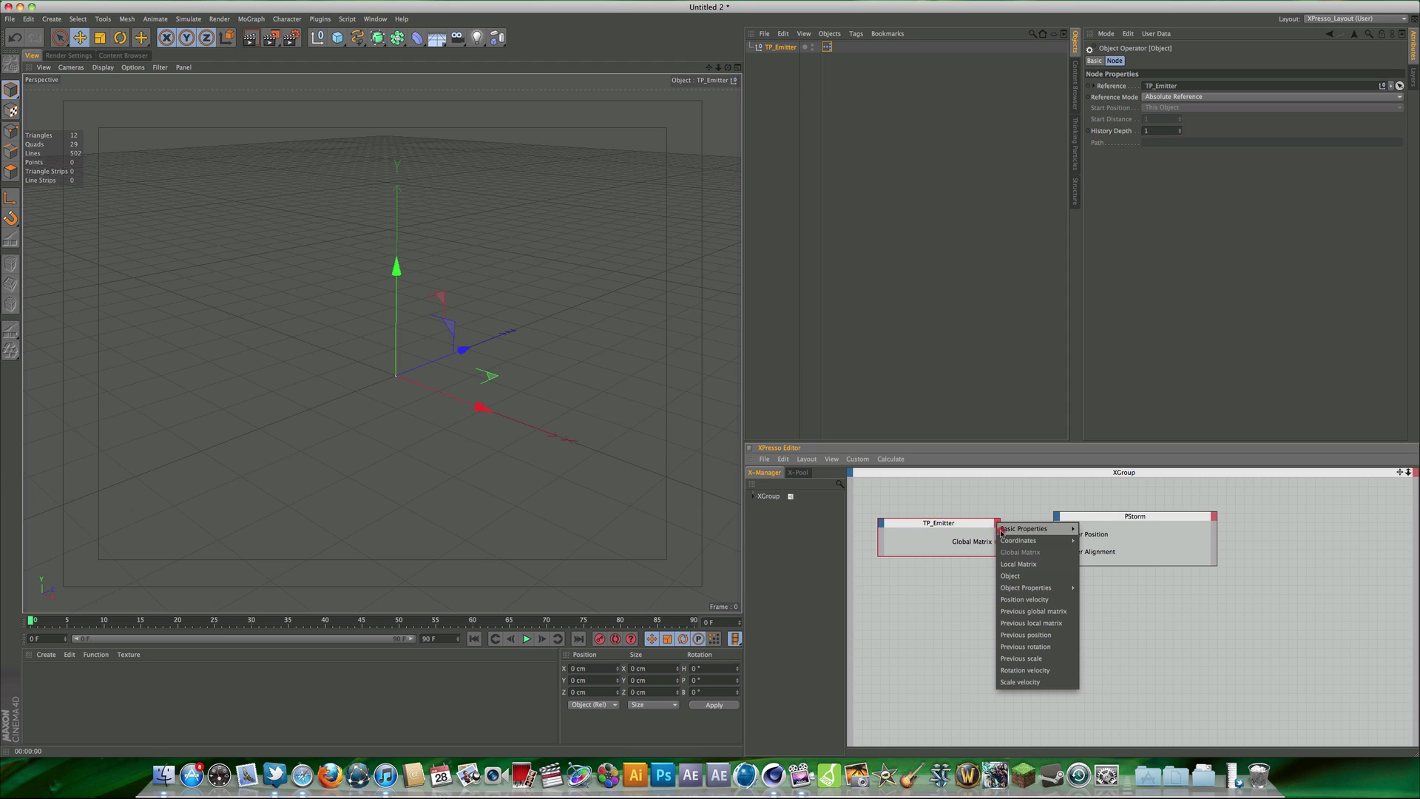
pyautogui.moveTo(1032, 540)
pyautogui.moveTo(1110, 554)
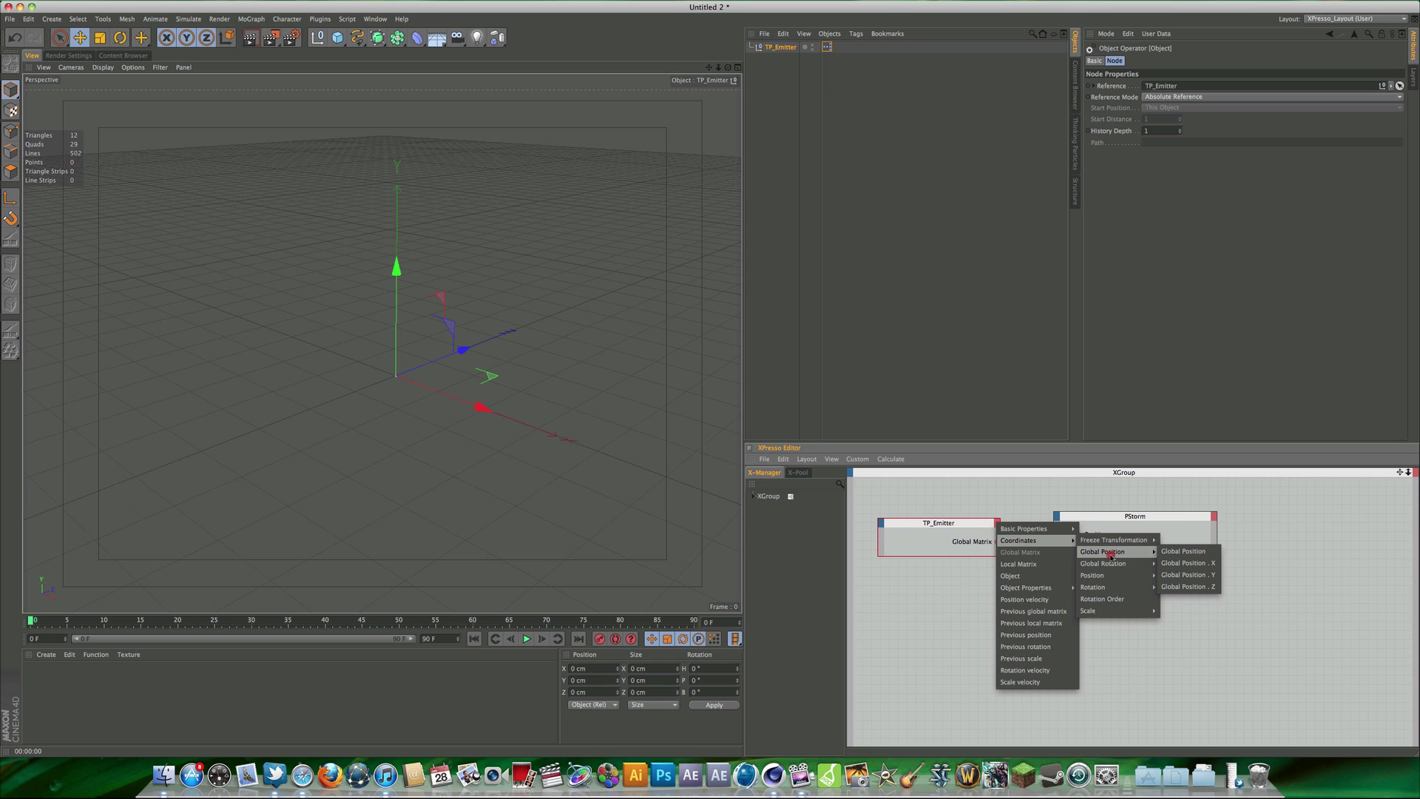
pyautogui.click(1175, 551)
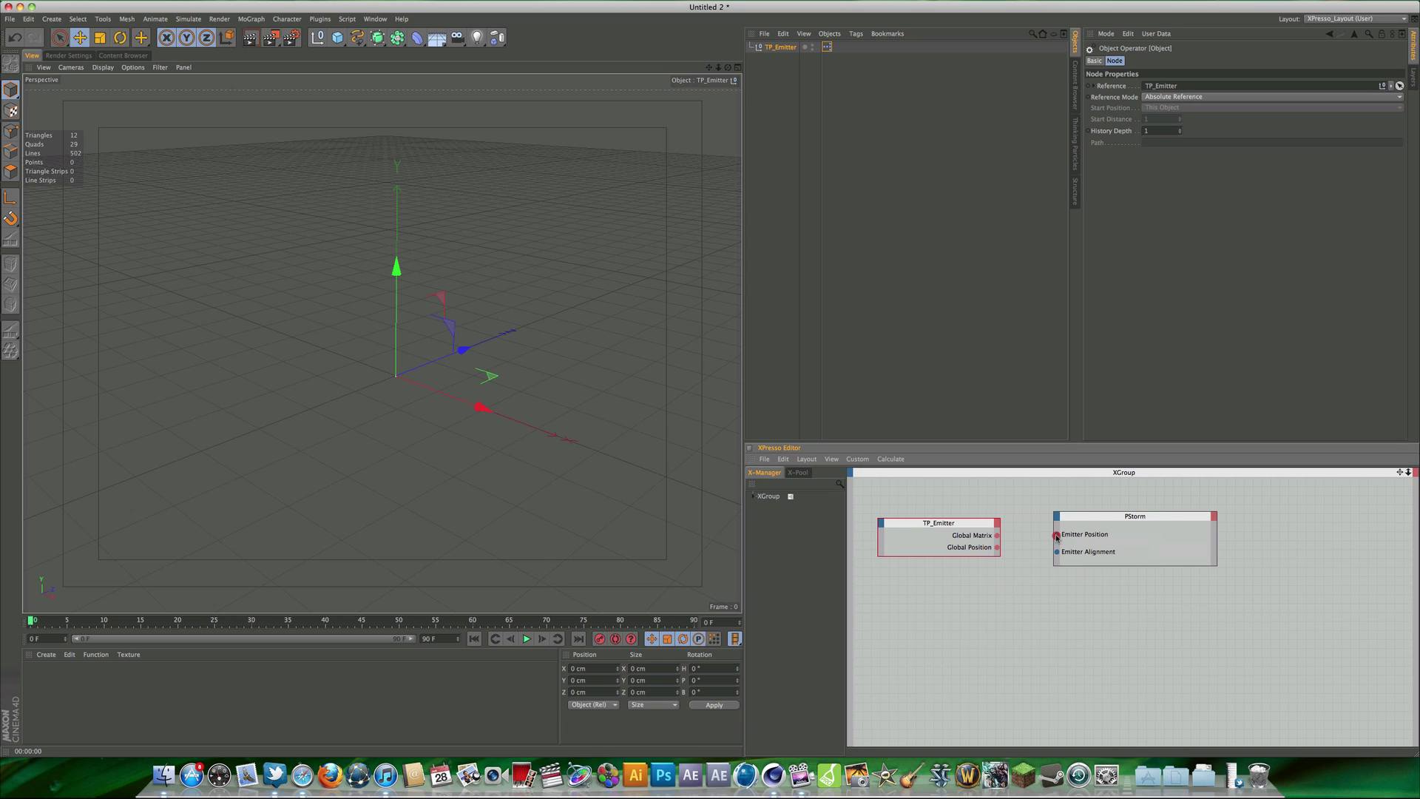
# - Connect Global Position to Emitter Position and Global Matrix to Emitter Alignment, and preview the particle emission
pyautogui.moveTo(1056, 536); pyautogui.dragTo(997, 547)
pyautogui.moveTo(1055, 554); pyautogui.dragTo(997, 536)
pyautogui.click(529, 640)
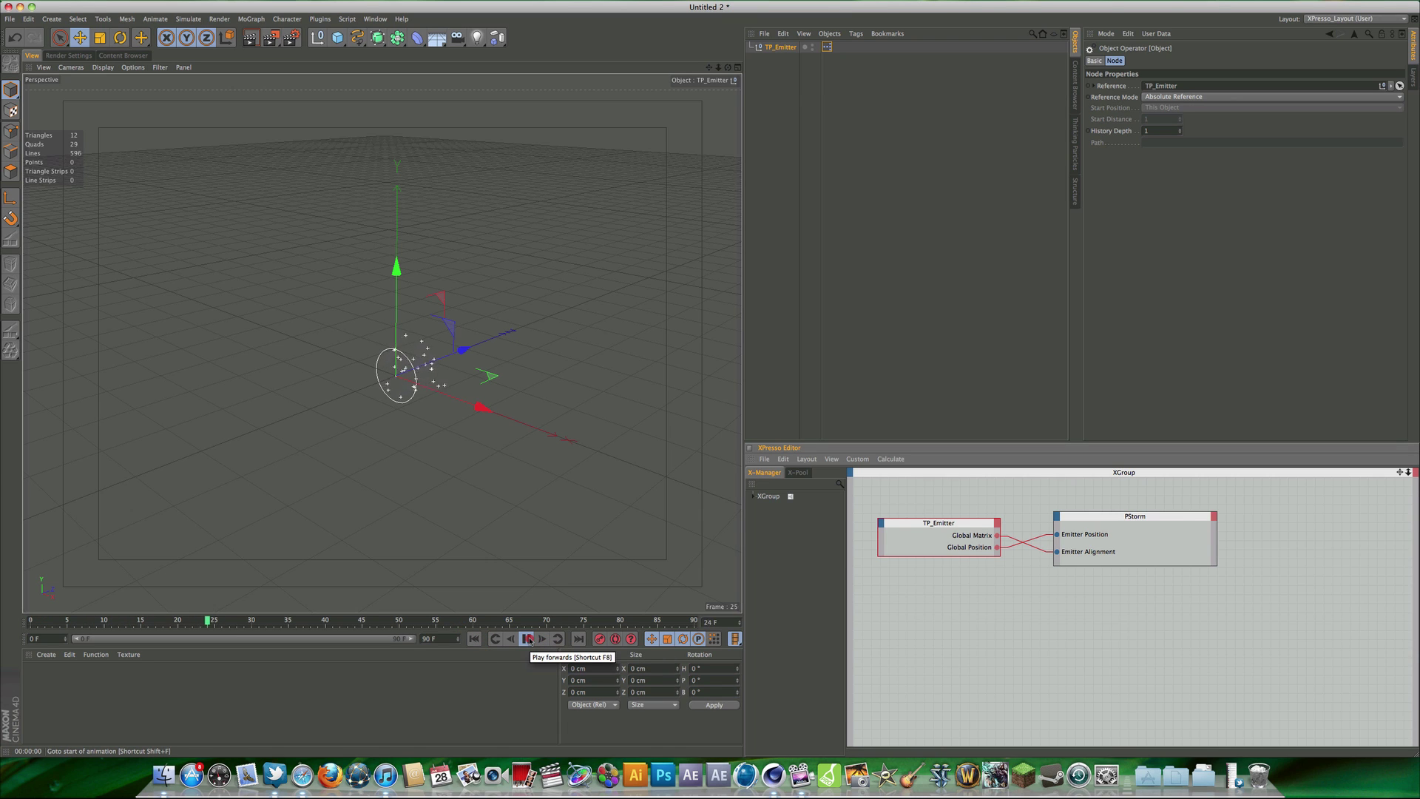
pyautogui.click(528, 638)
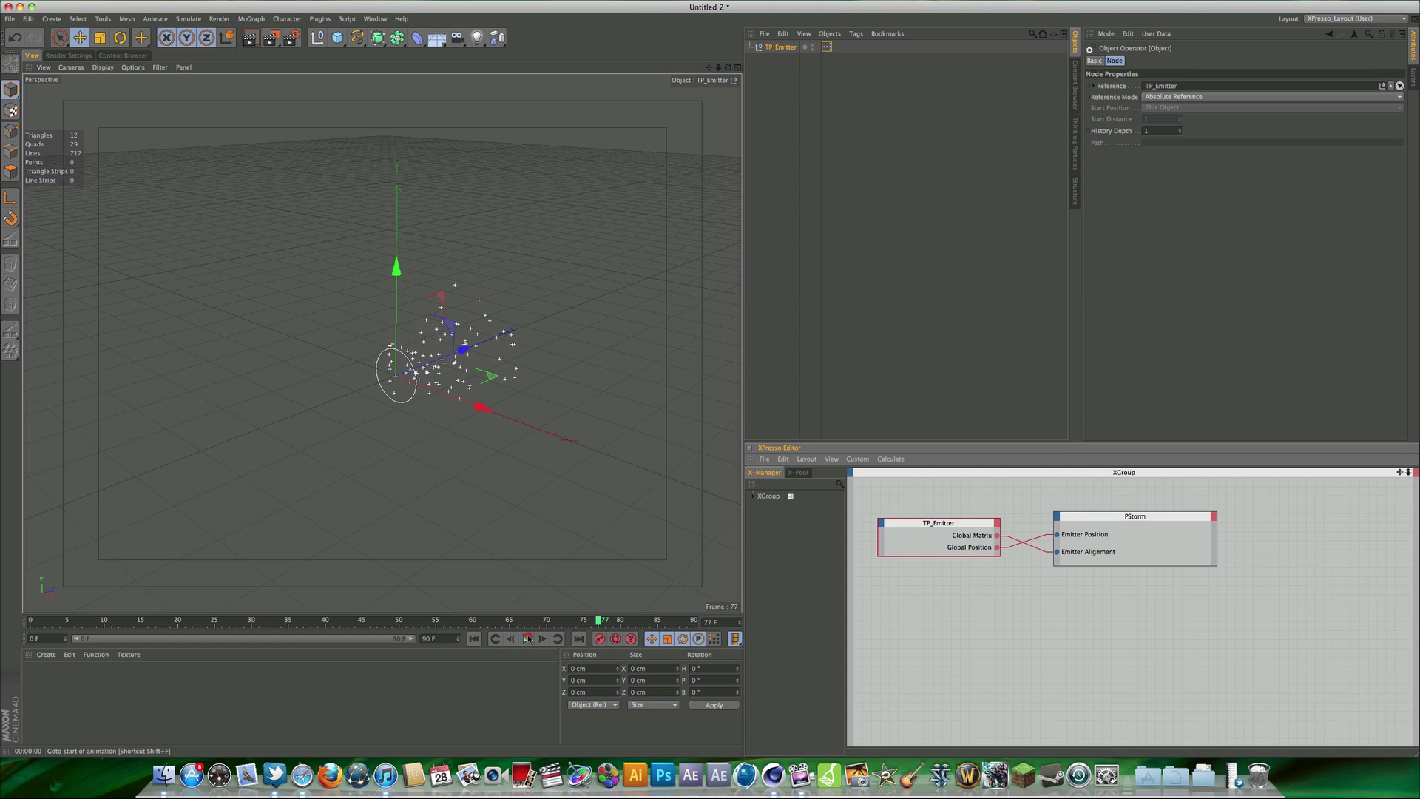
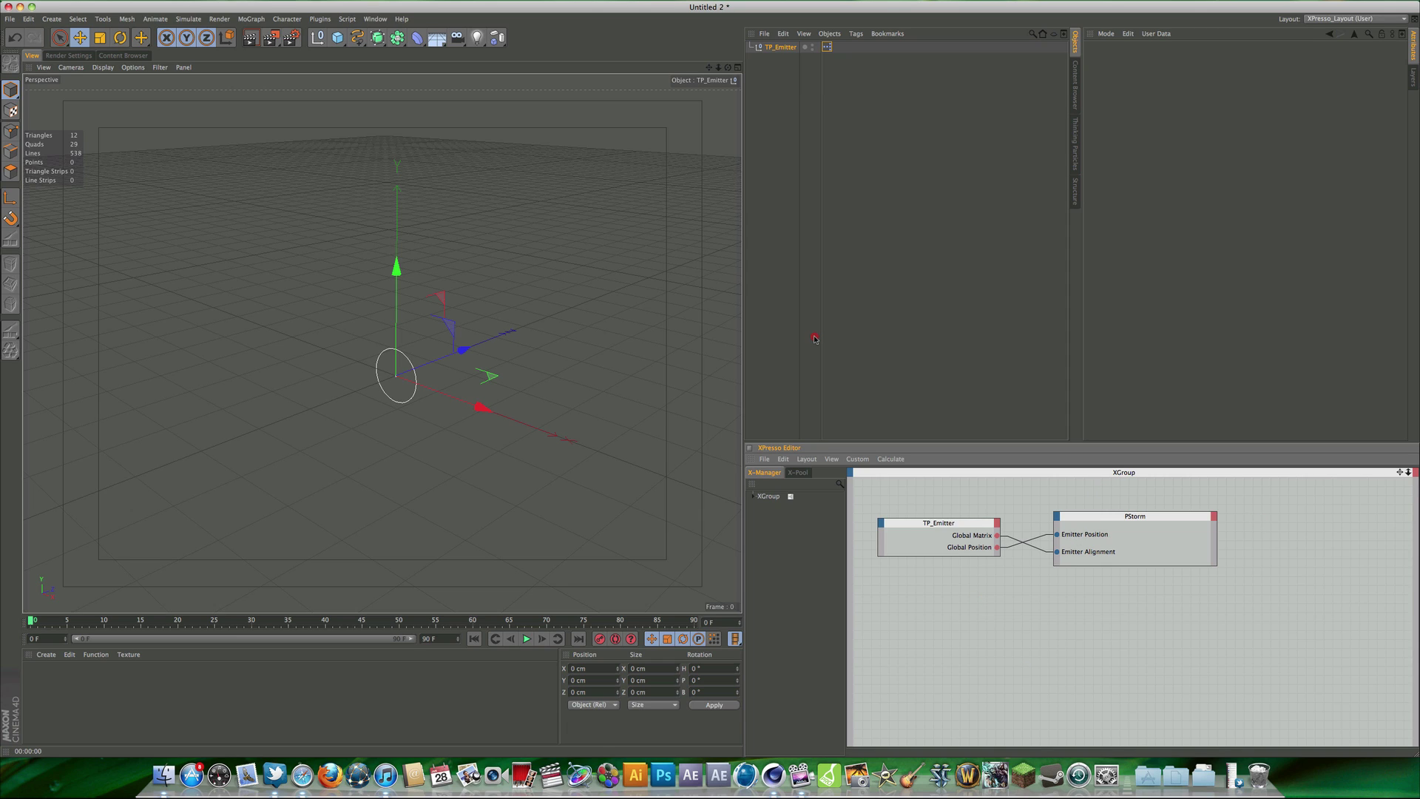
# - Add a Thinking Particles PGroup standard node, enlarge it and place it beside the PStorm node
pyautogui.rightClick(1262, 519)
pyautogui.moveTo(1277, 518)
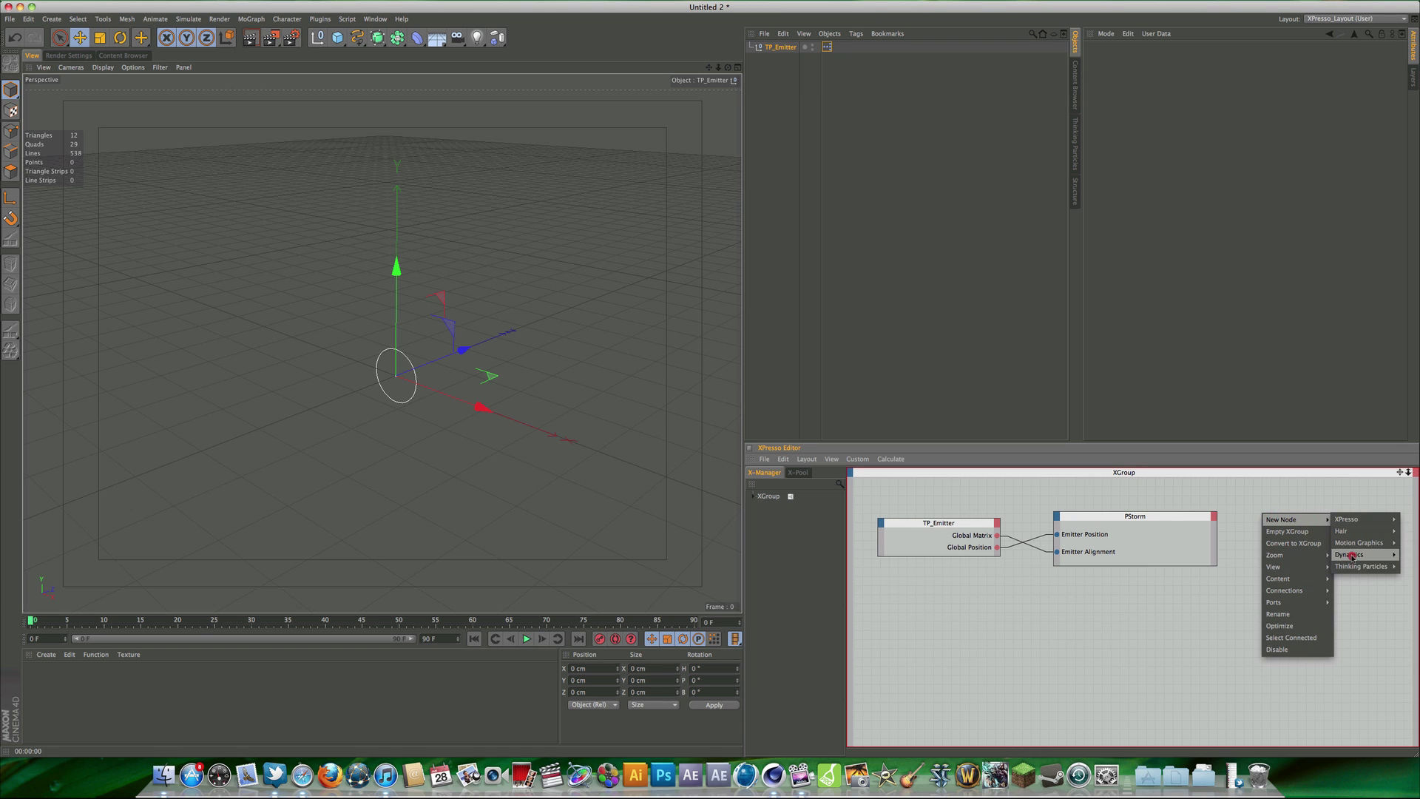
pyautogui.moveTo(1354, 567)
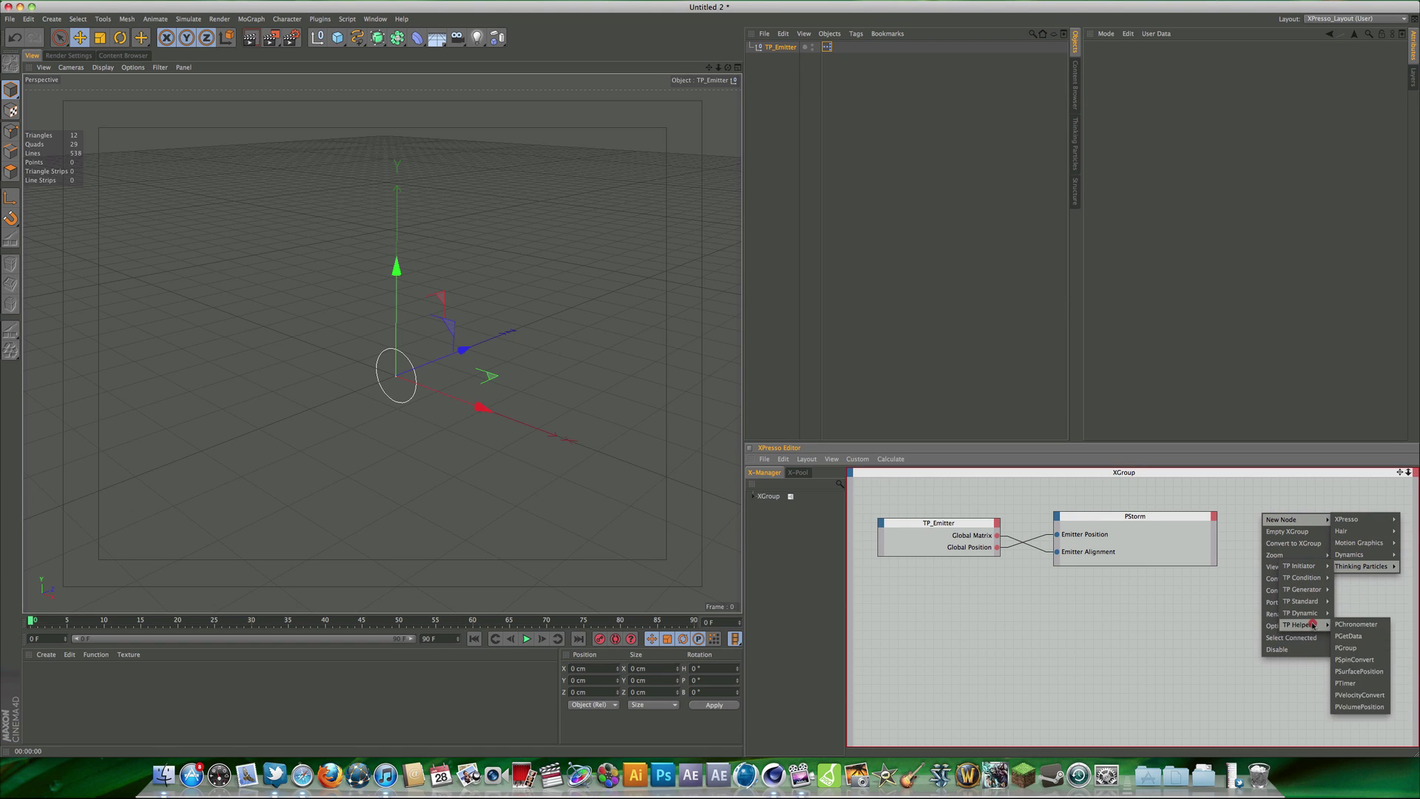
pyautogui.moveTo(1317, 583)
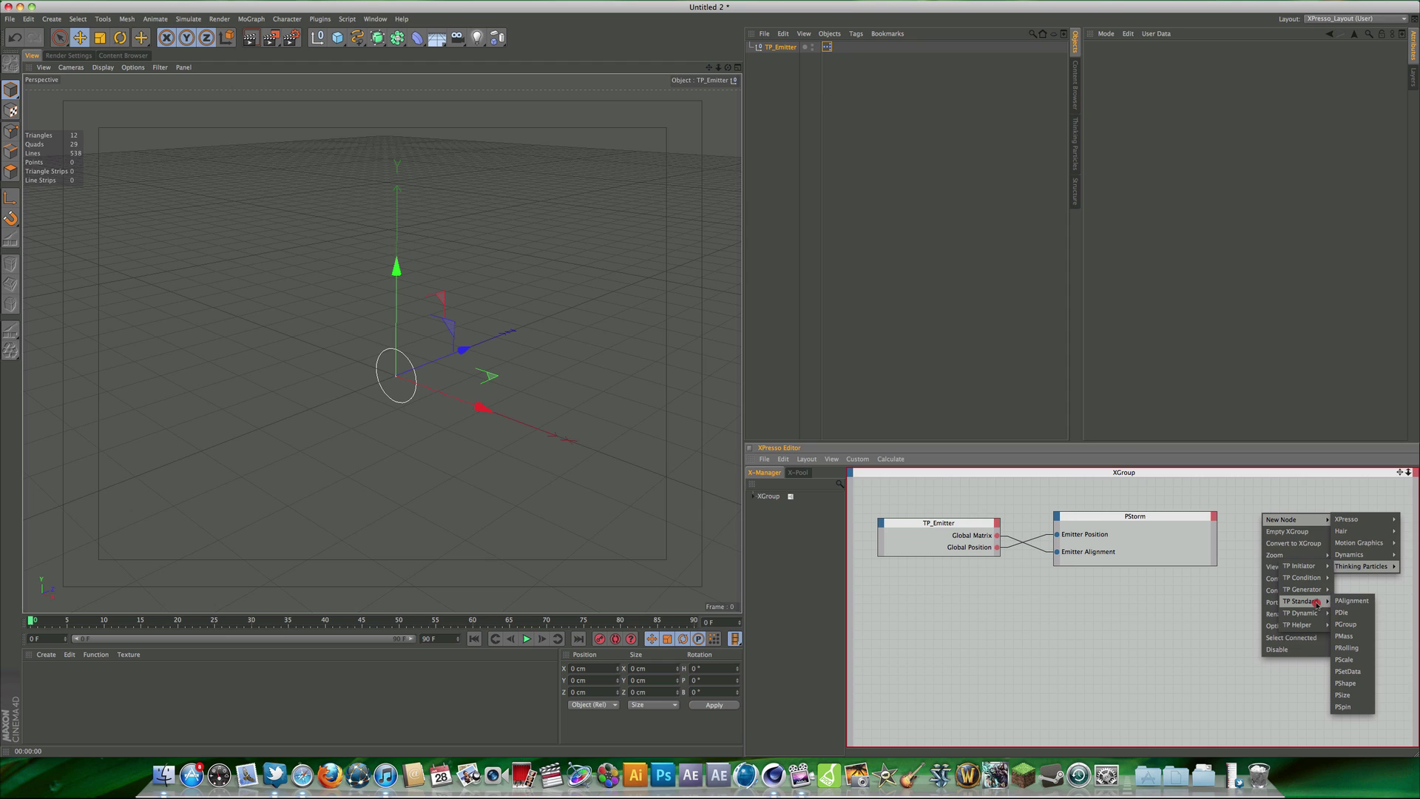
pyautogui.click(1363, 628)
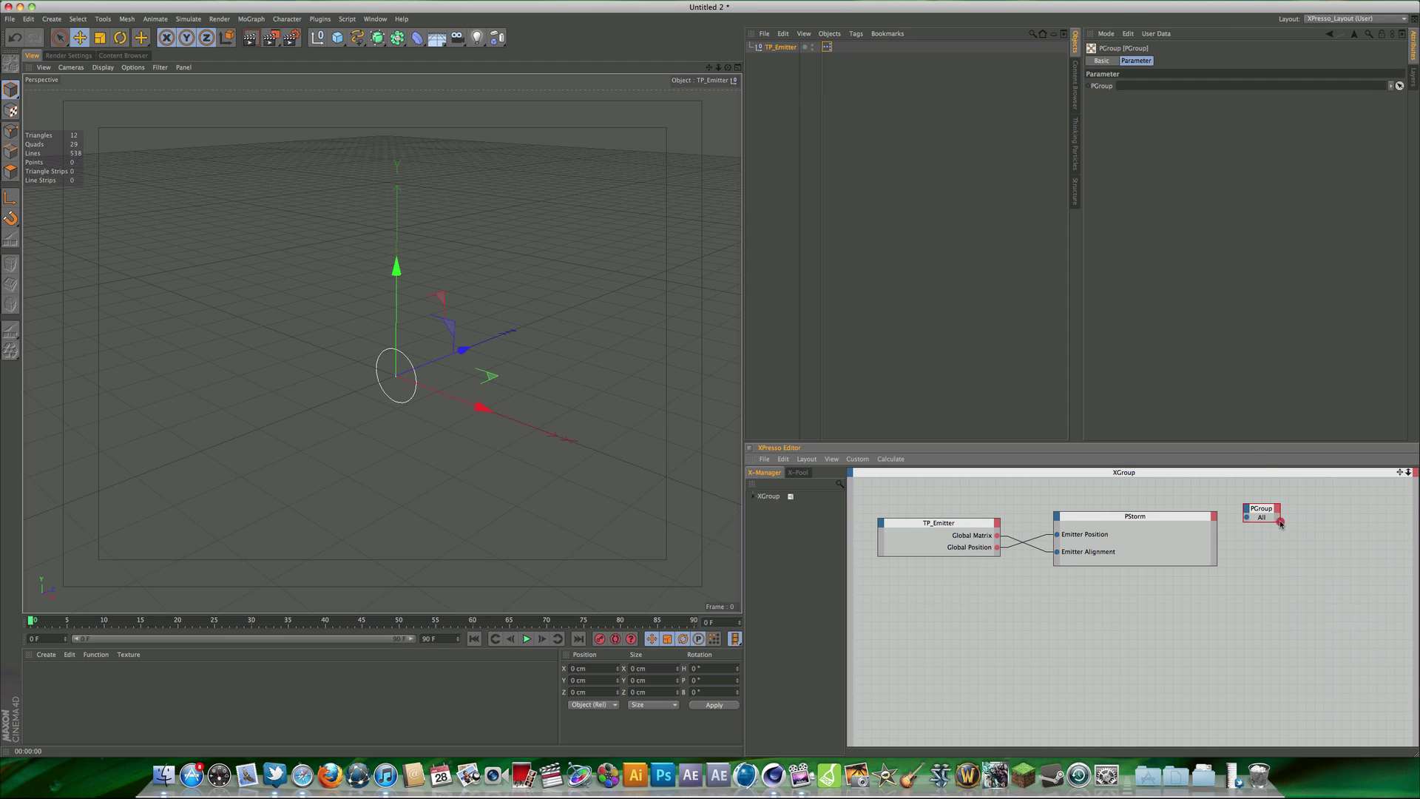
pyautogui.moveTo(1281, 522); pyautogui.dragTo(1348, 553)
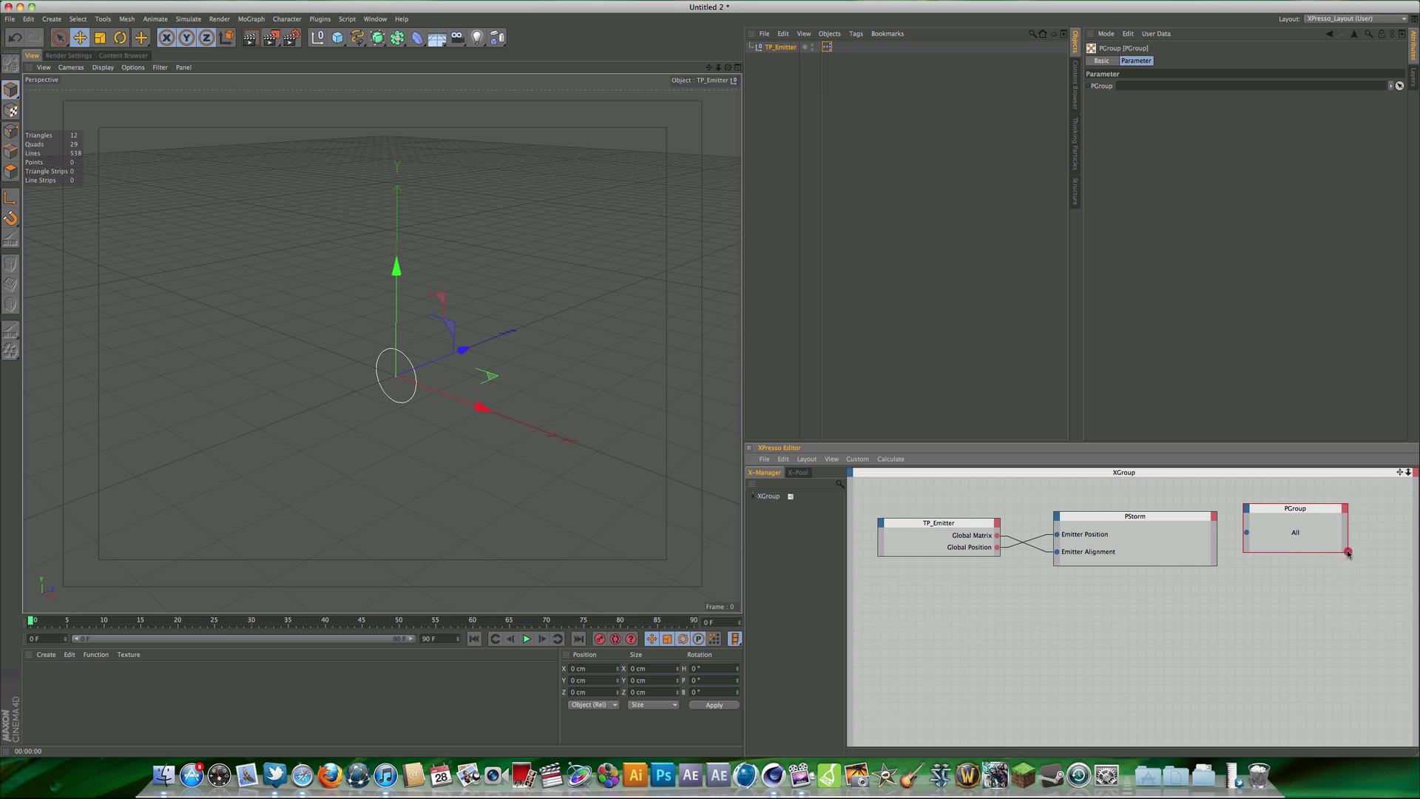
pyautogui.moveTo(1277, 510); pyautogui.dragTo(1282, 520)
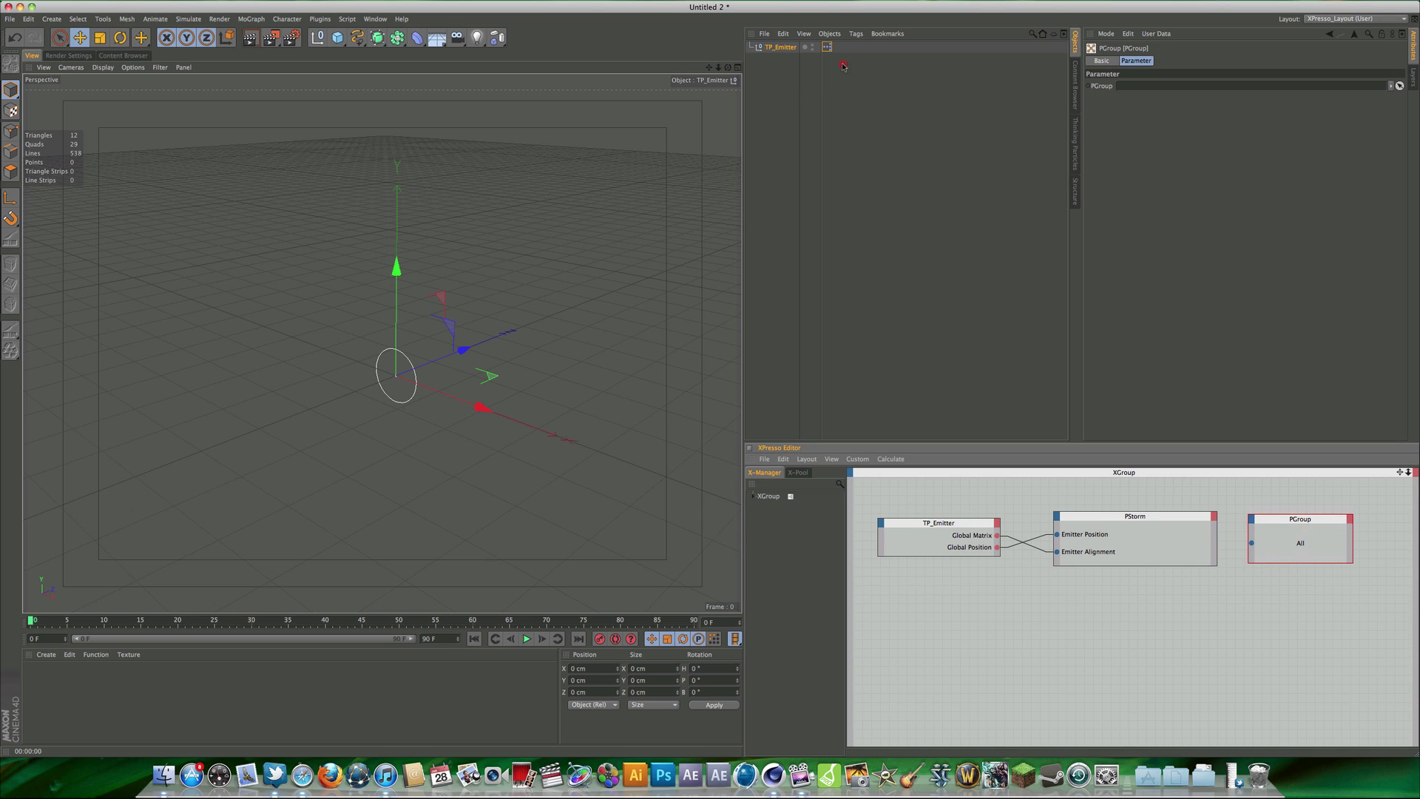
# - Open the Thinking Particles settings and add a new particle group under All
pyautogui.click(1076, 134)
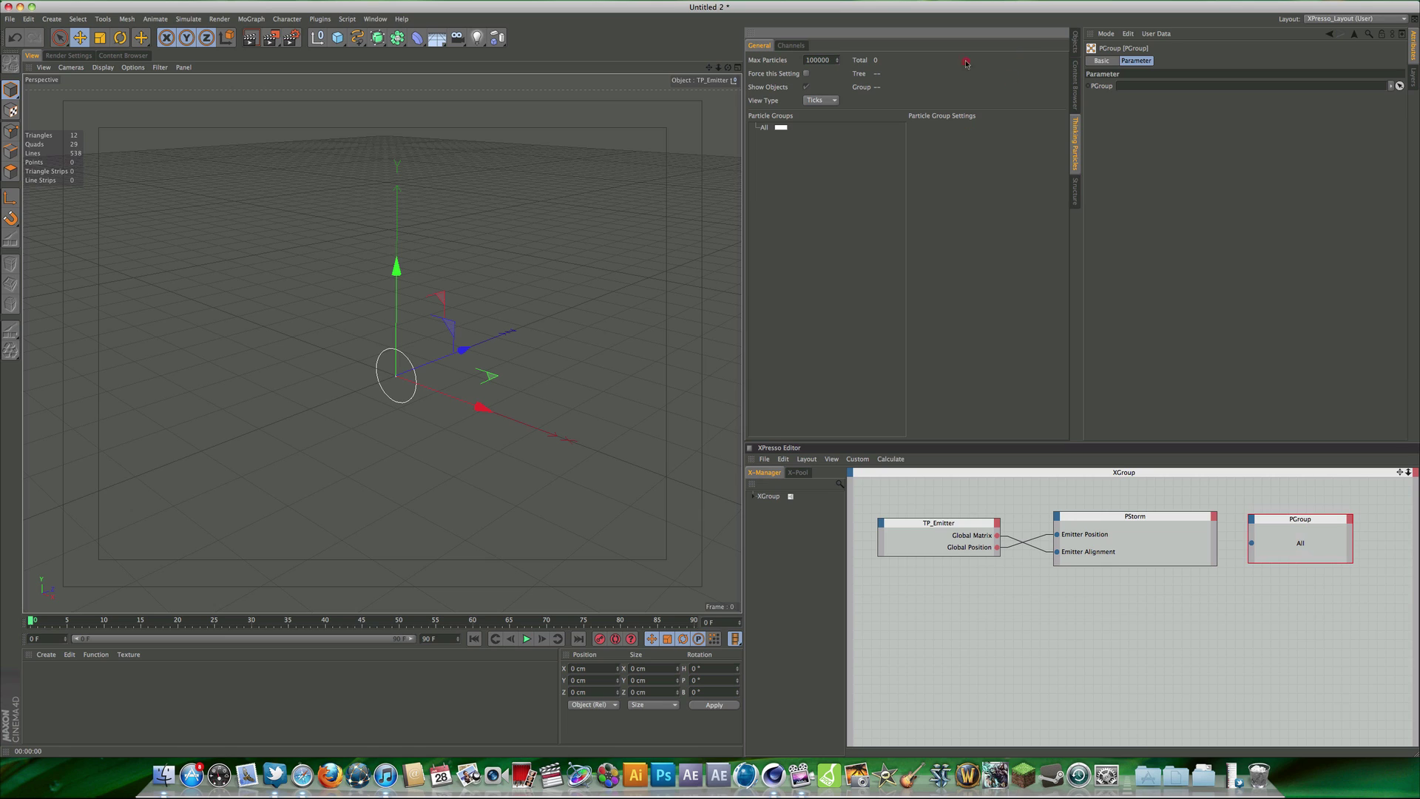
pyautogui.click(189, 20)
pyautogui.moveTo(214, 75)
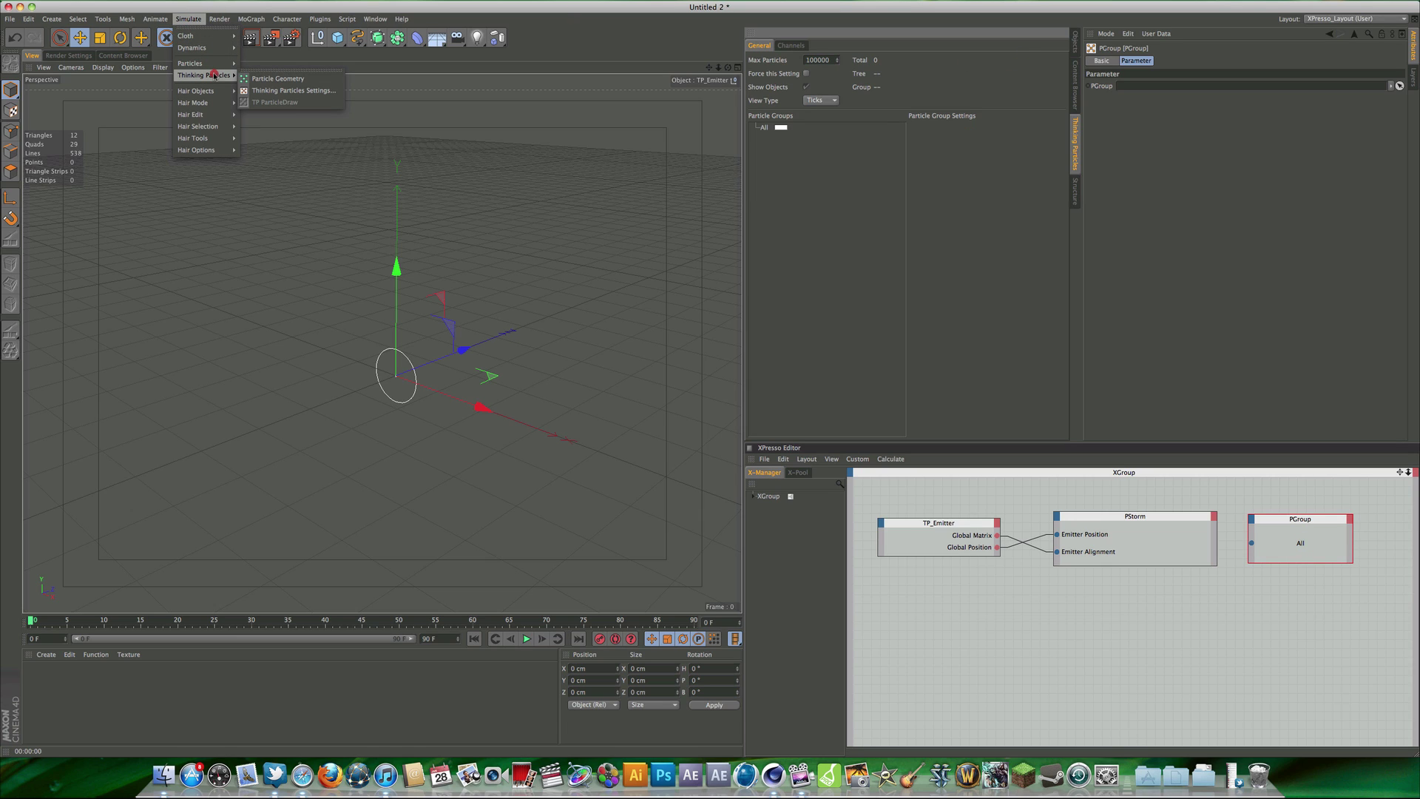
pyautogui.click(299, 89)
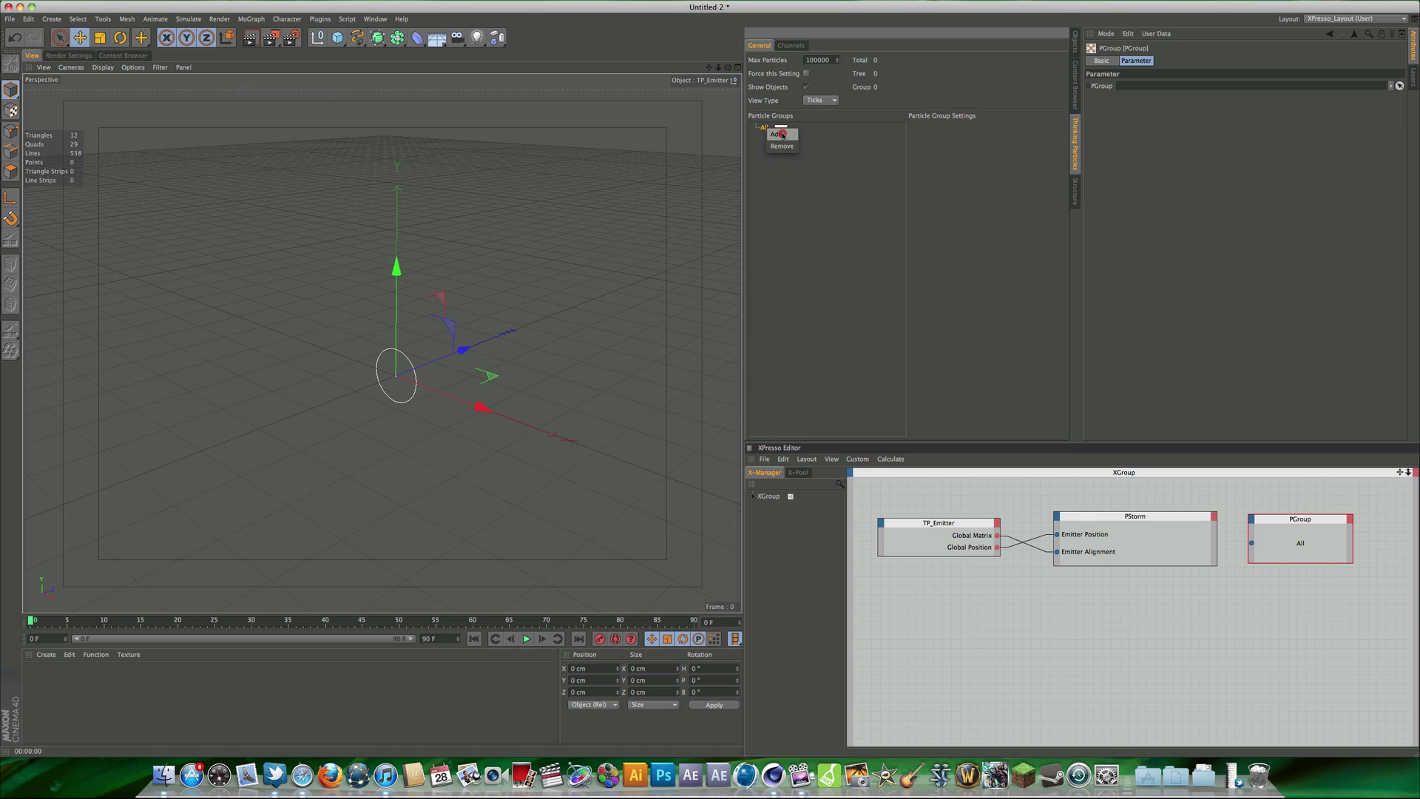
pyautogui.click(782, 134)
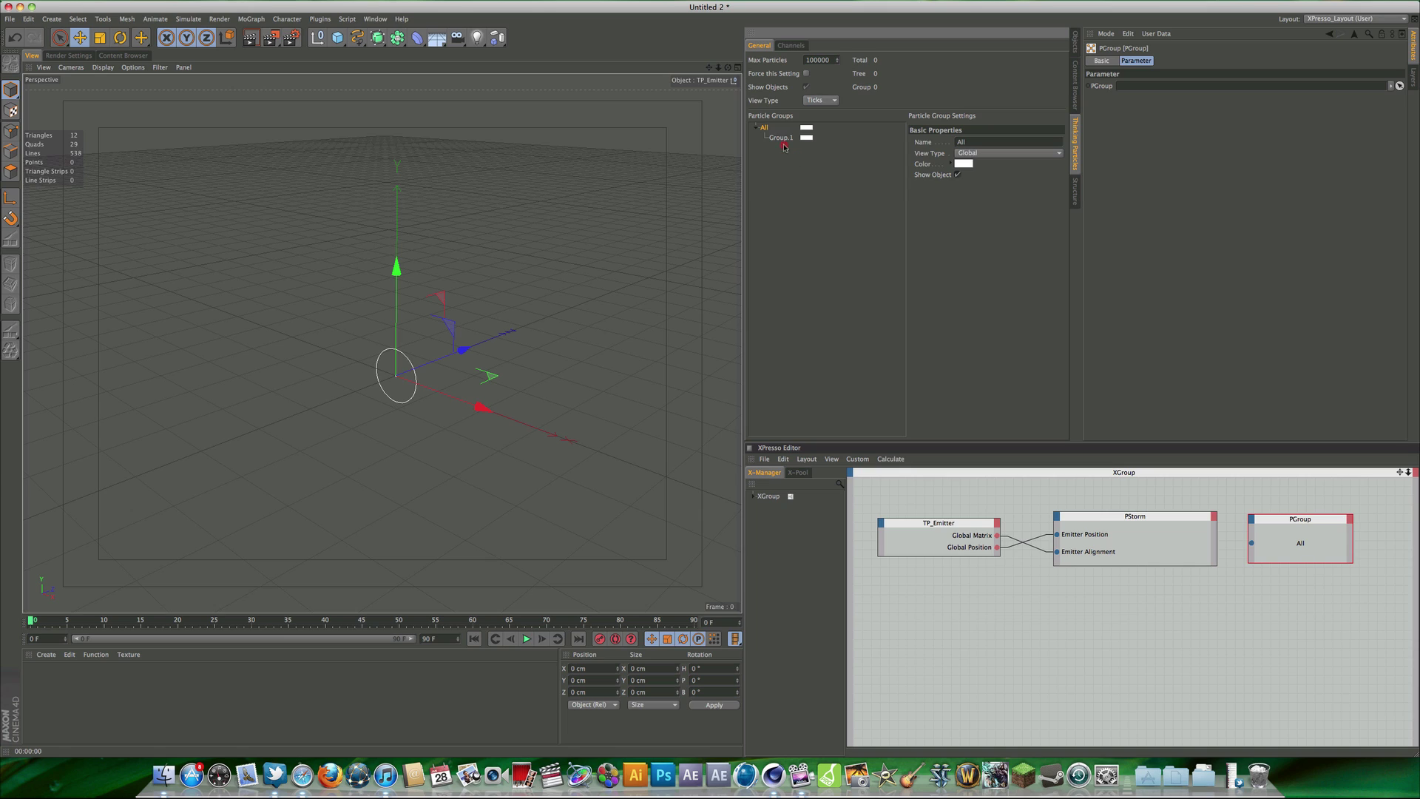
pyautogui.doubleClick(783, 139)
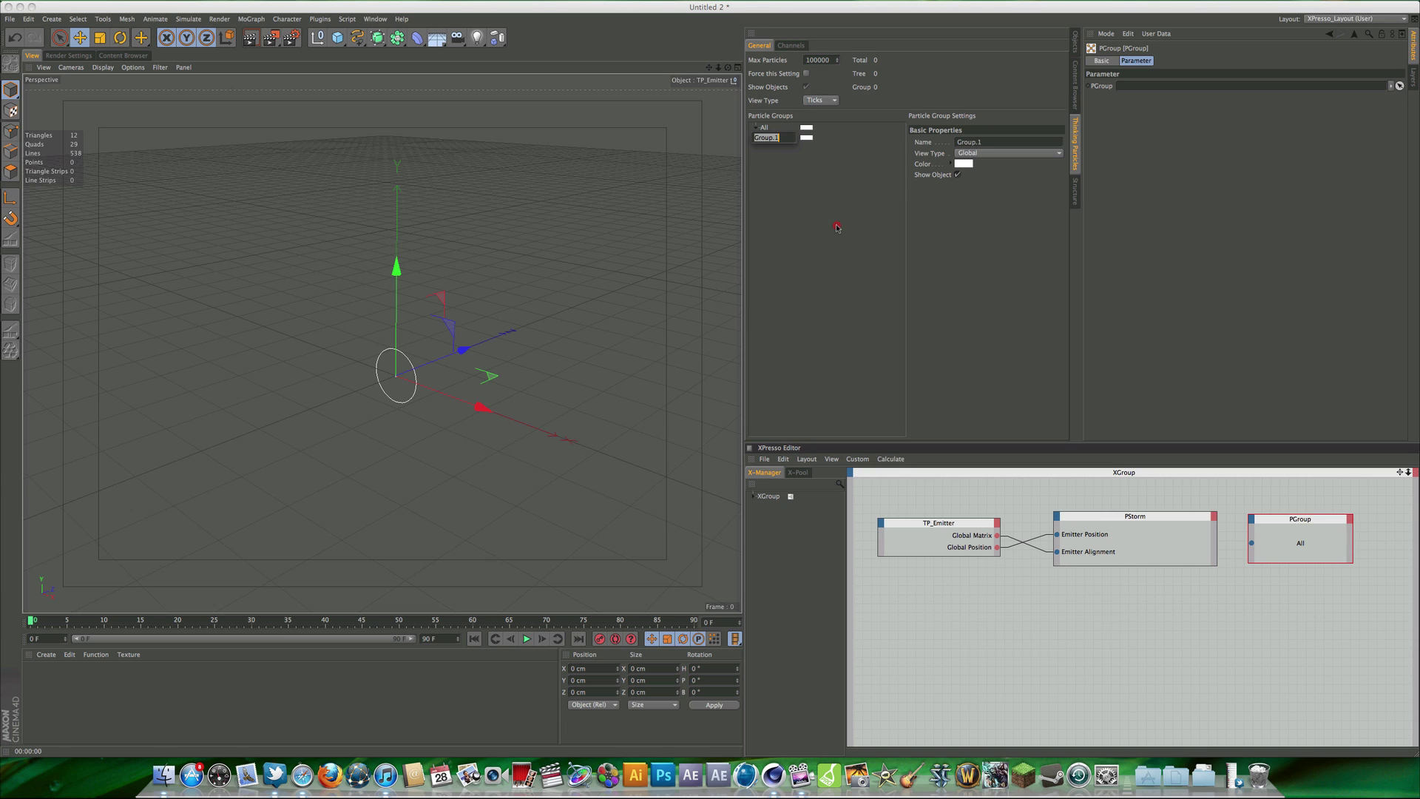
pyautogui.click(827, 162)
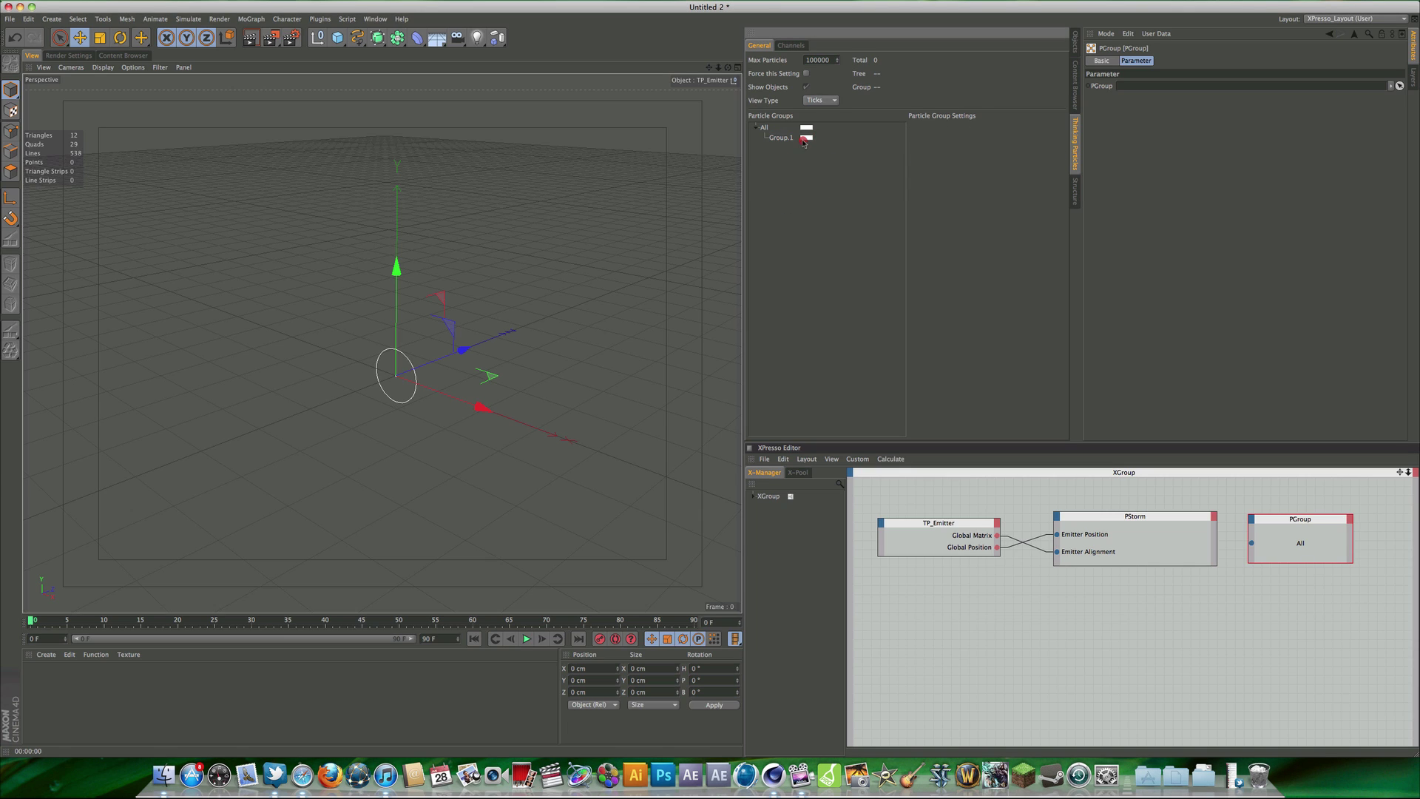
# - Set the colour of Group.1 to magenta with a hue of about 300° and assign the group to the PGroup node
pyautogui.click(805, 139)
pyautogui.click(860, 104)
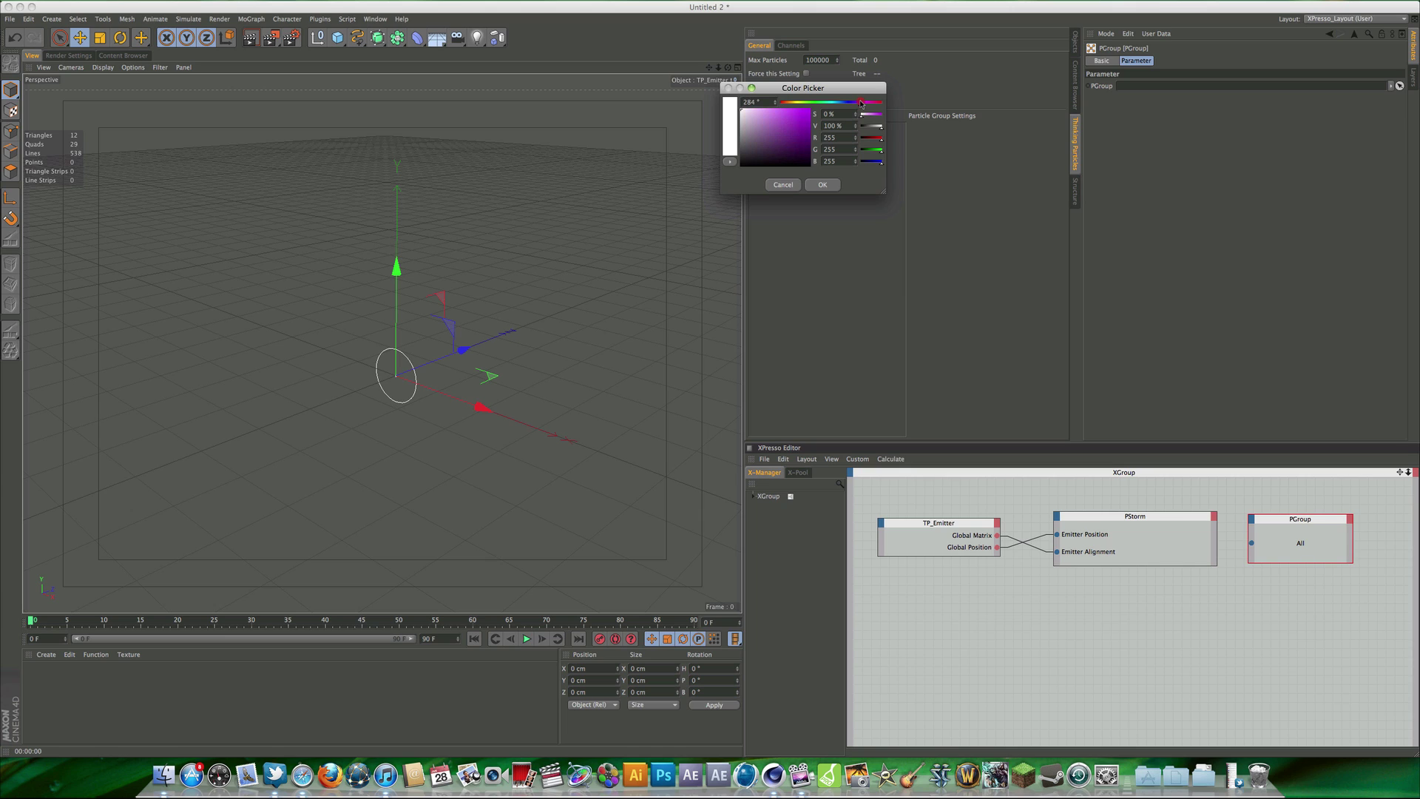
pyautogui.moveTo(863, 105); pyautogui.dragTo(1058, 86)
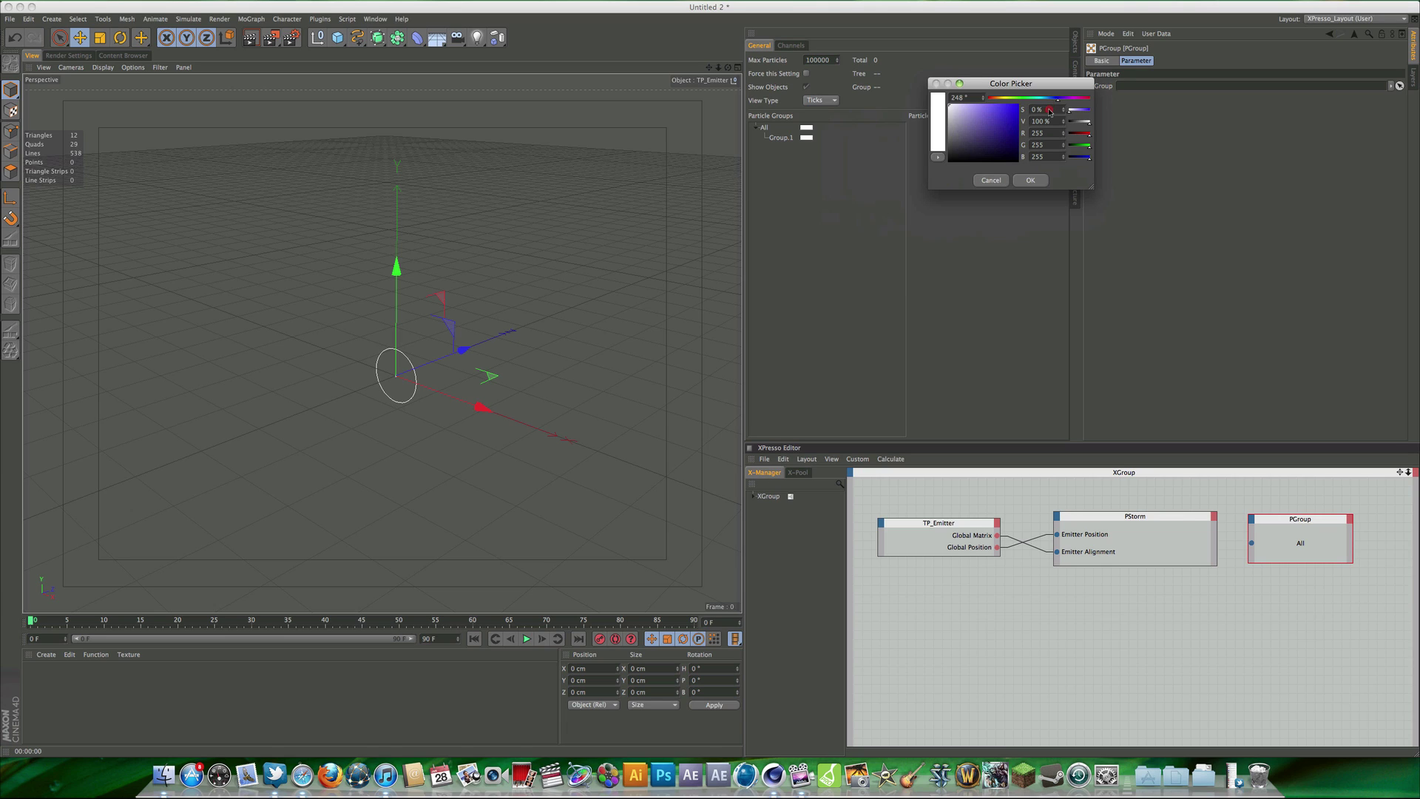
pyautogui.moveTo(1068, 99); pyautogui.dragTo(1070, 101)
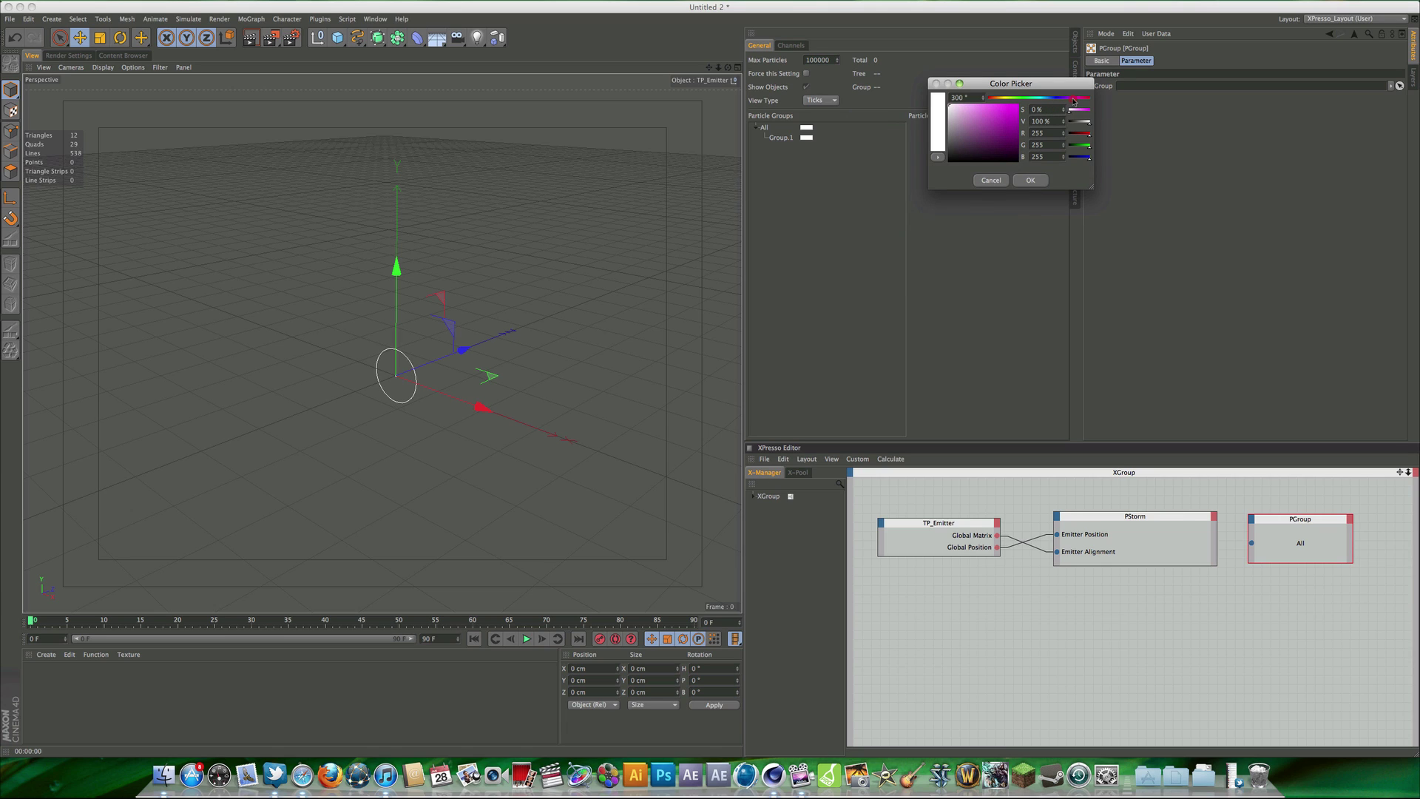
pyautogui.click(1017, 105)
pyautogui.click(1032, 181)
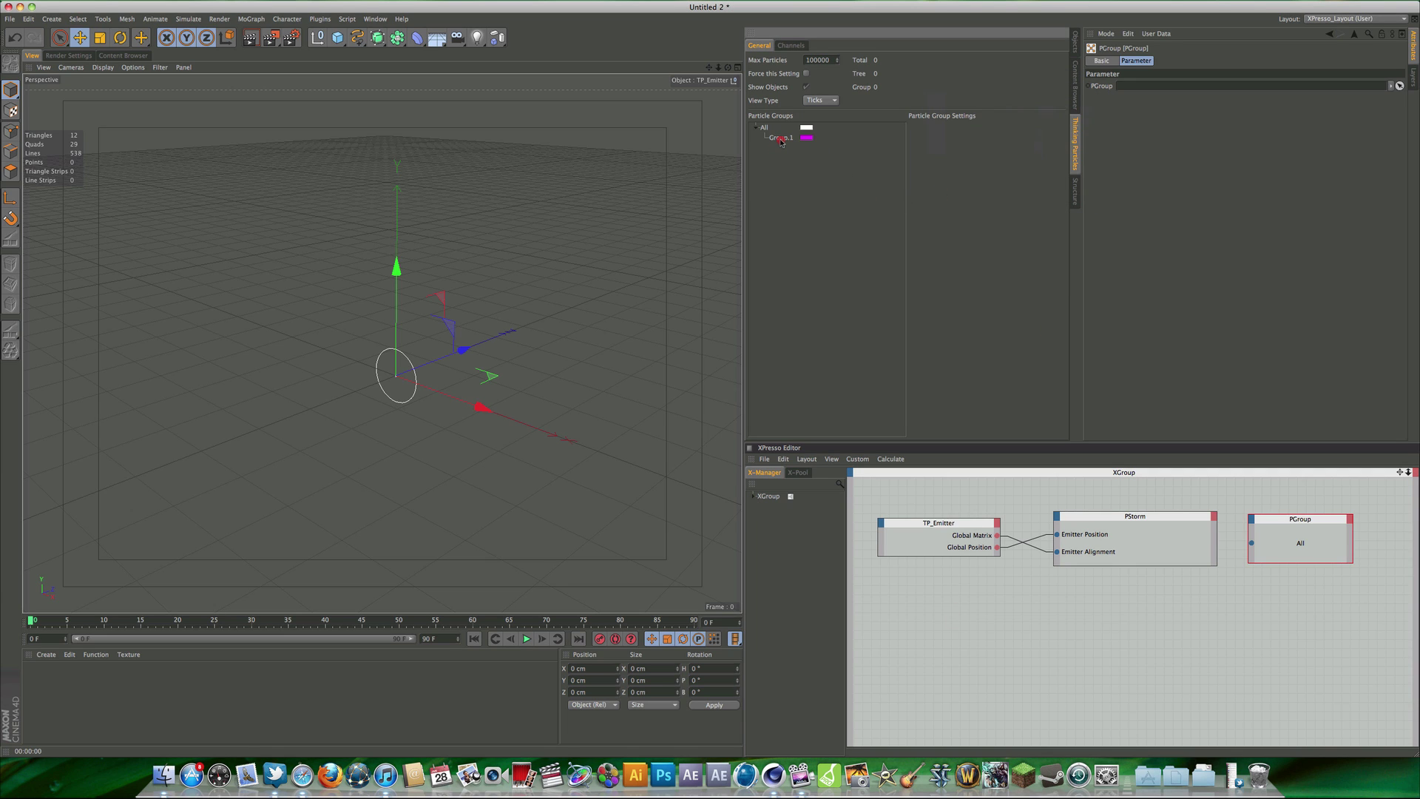
pyautogui.moveTo(781, 141); pyautogui.dragTo(1300, 545)
pyautogui.click(1309, 643)
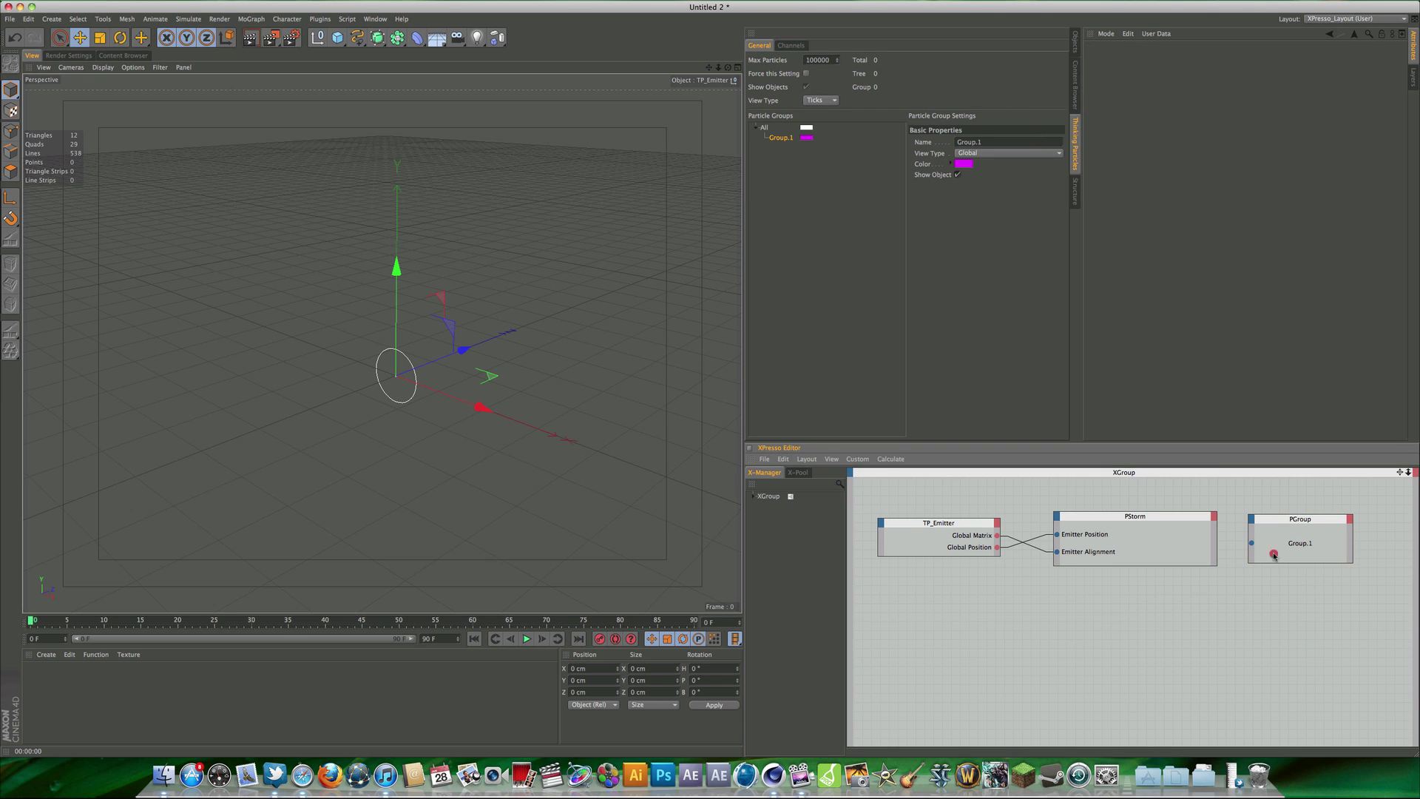
# - Add a Particle Birth output port to the PStorm node and connect it to the PGroup node's input
pyautogui.click(1188, 520)
pyautogui.moveTo(1164, 518); pyautogui.dragTo(1145, 519)
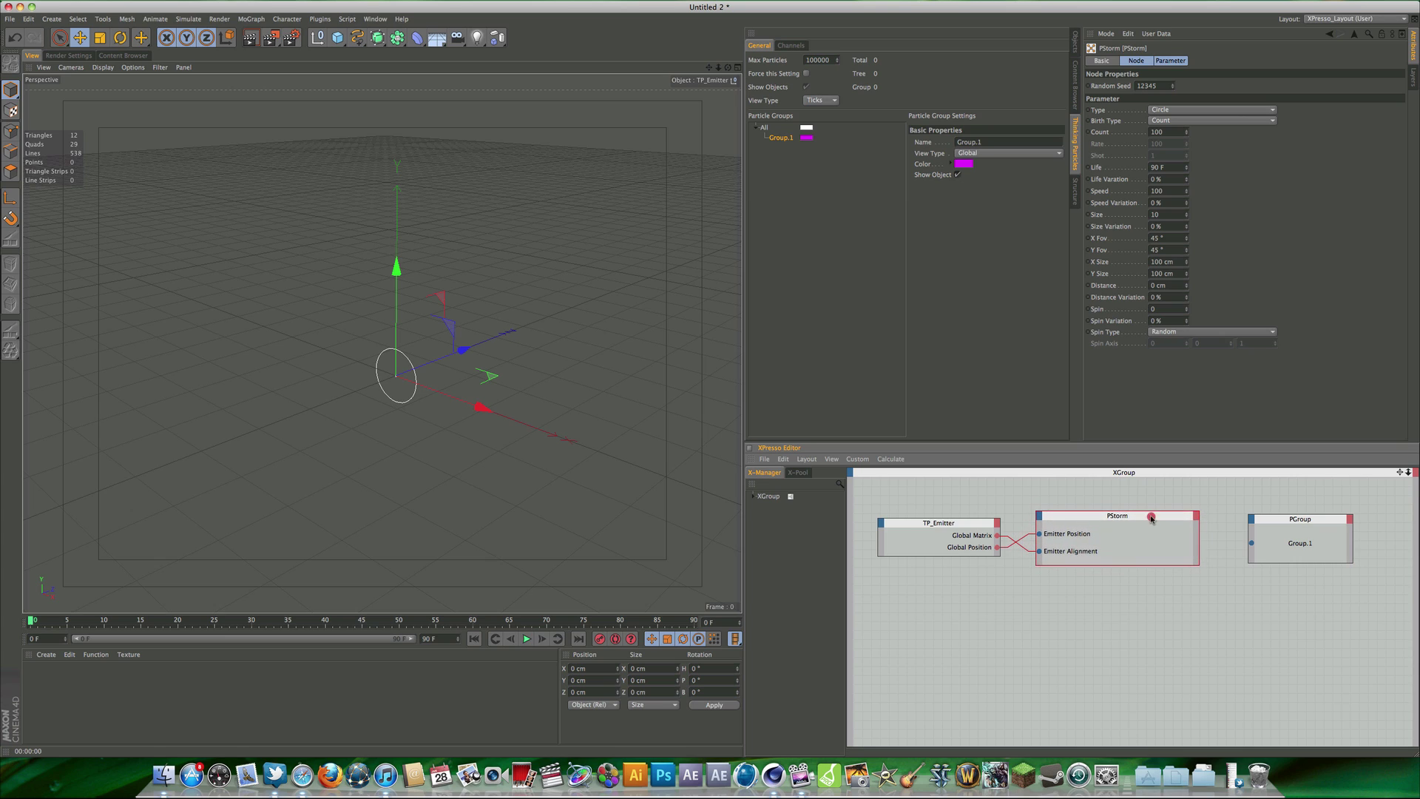
pyautogui.click(1196, 515)
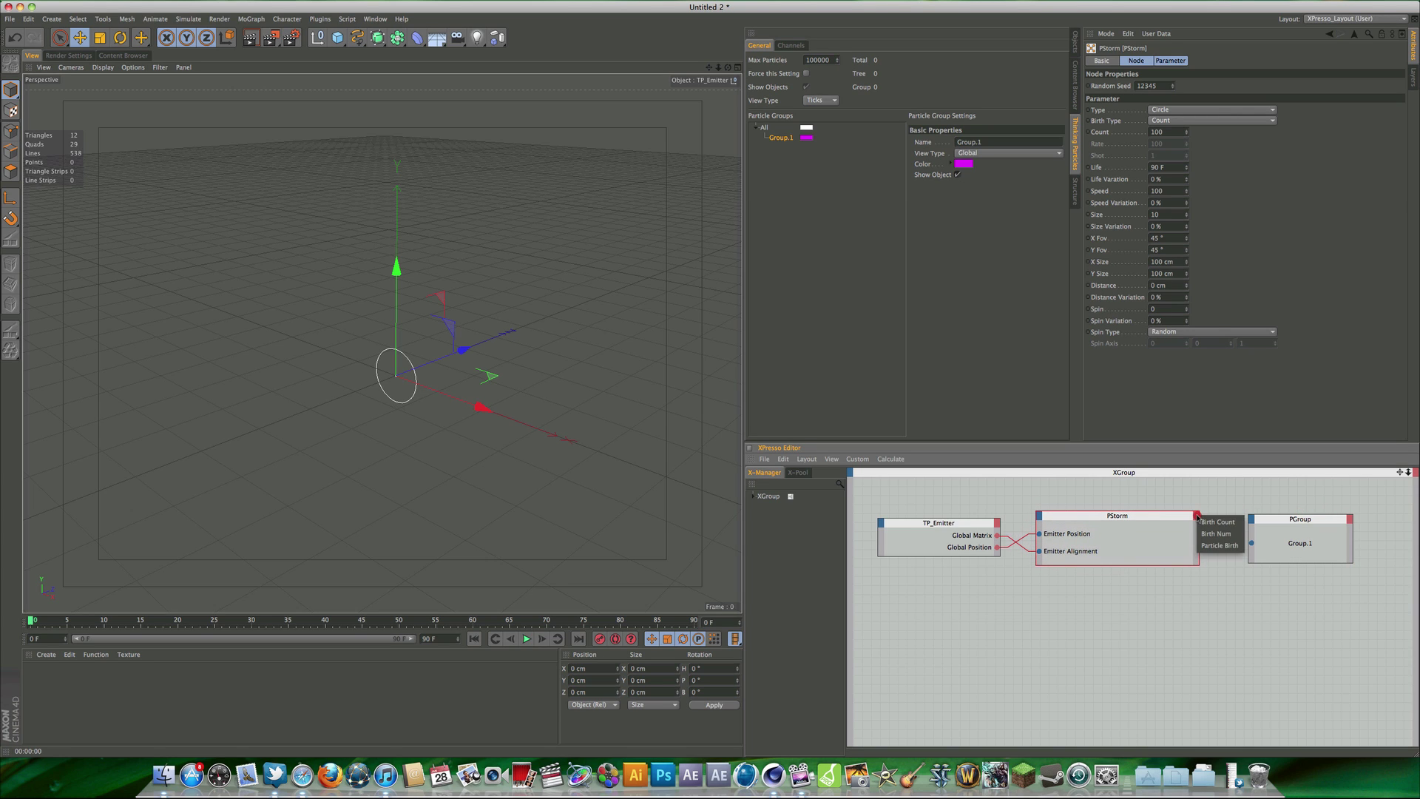
pyautogui.click(1226, 546)
pyautogui.click(1240, 638)
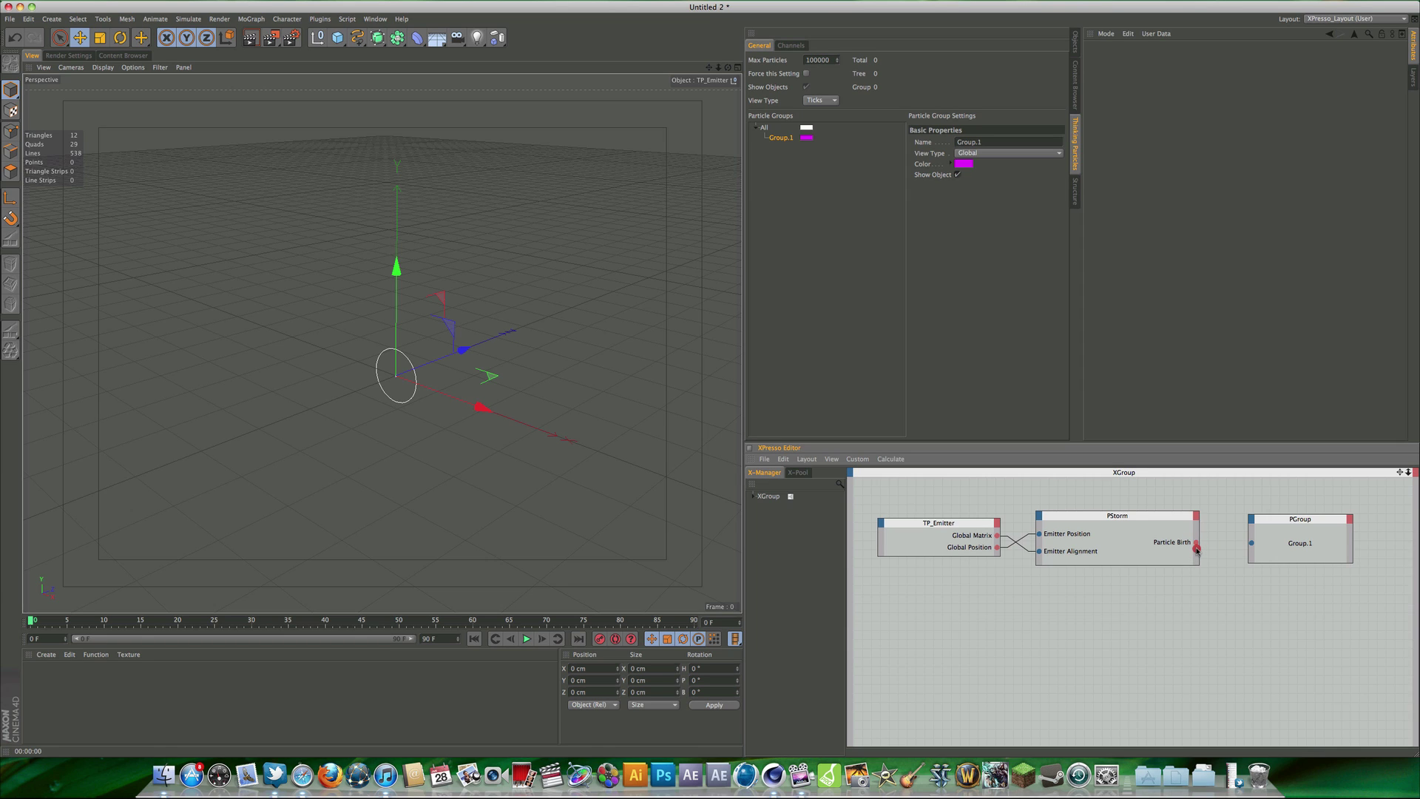
pyautogui.moveTo(1196, 544); pyautogui.dragTo(1252, 545)
# - Preview the emission of the grouped particles and return to the start of the animation
pyautogui.click(527, 639)
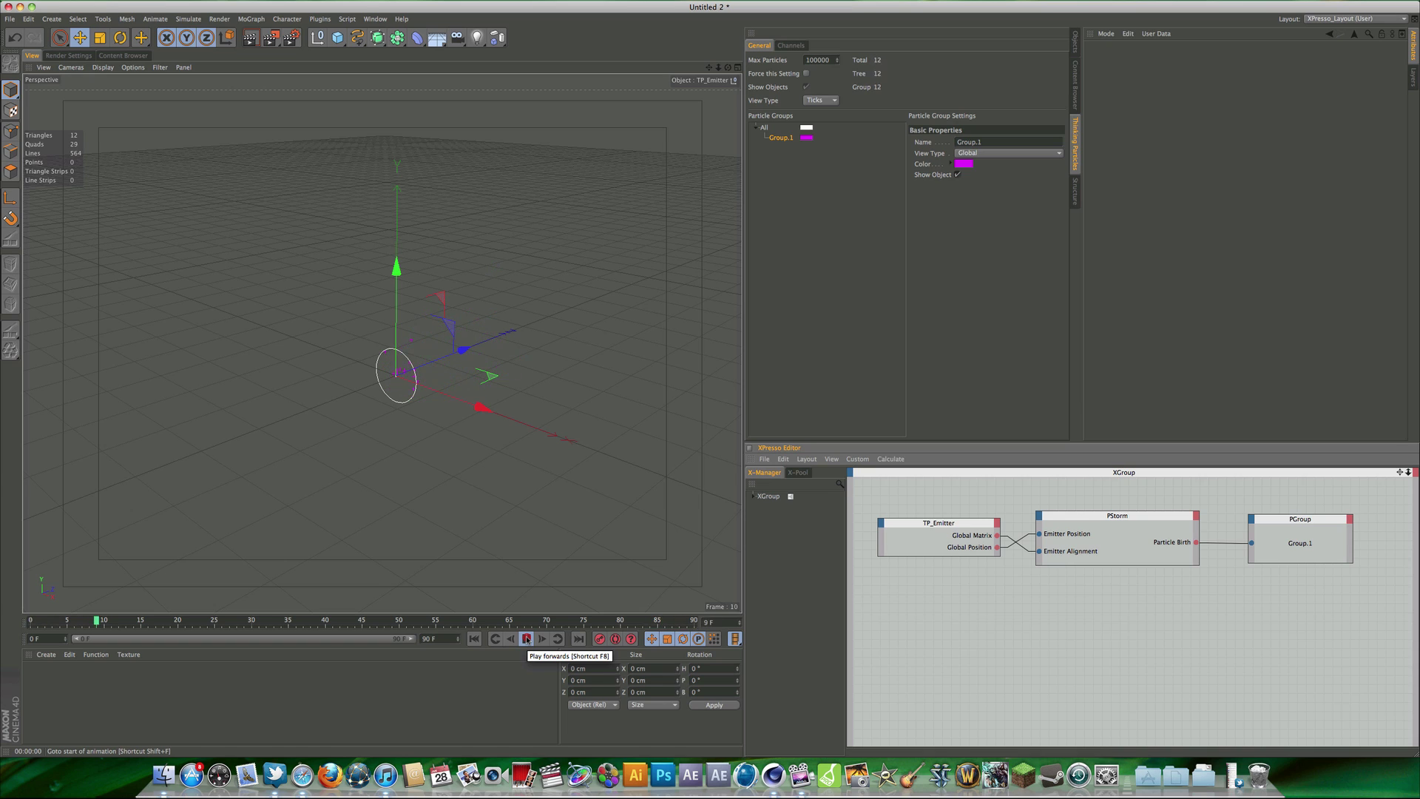
pyautogui.click(527, 639)
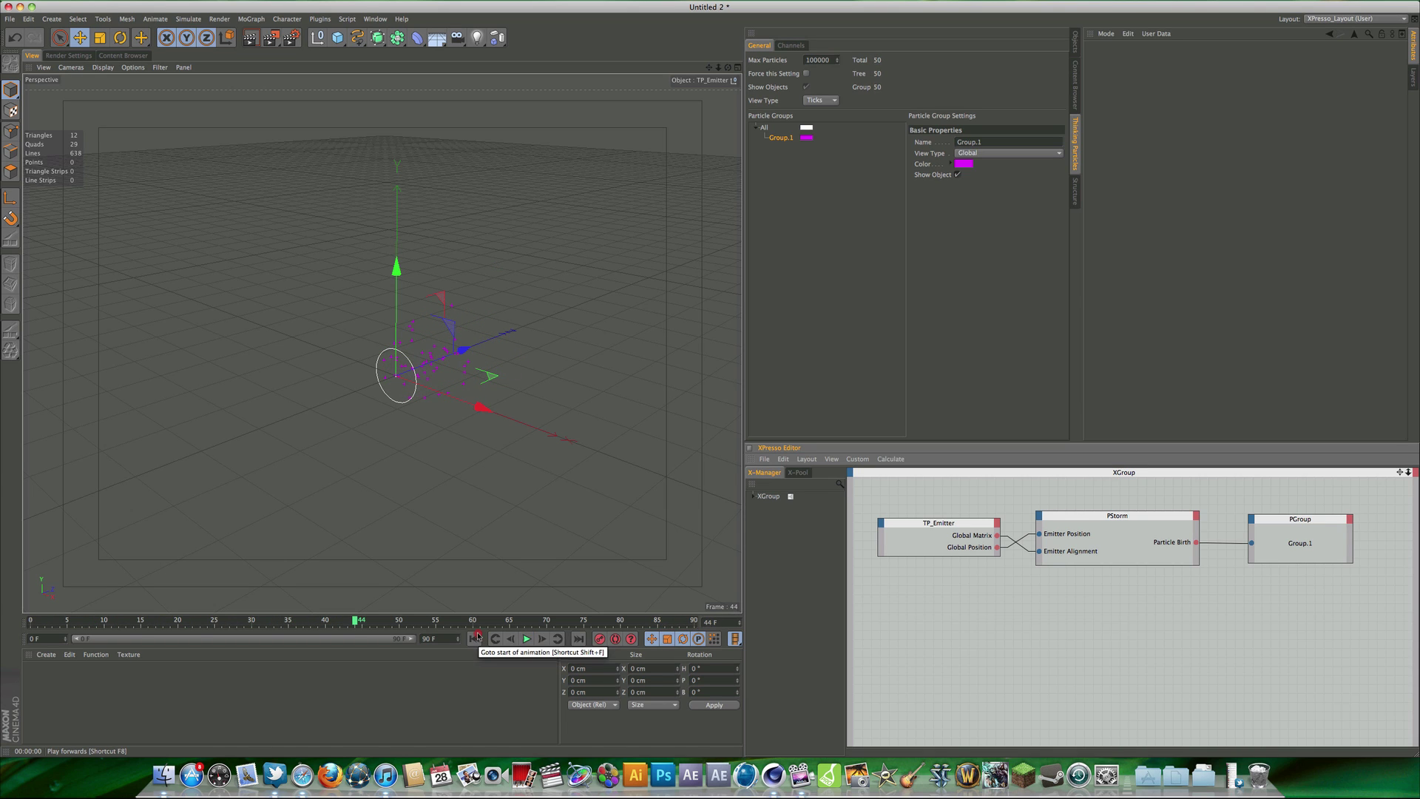
pyautogui.click(474, 638)
# - Review the TP_Emitter, PStorm and PGroup nodes, their connections and the Group.1 particle group
pyautogui.moveTo(1329, 662); pyautogui.dragTo(939, 494)
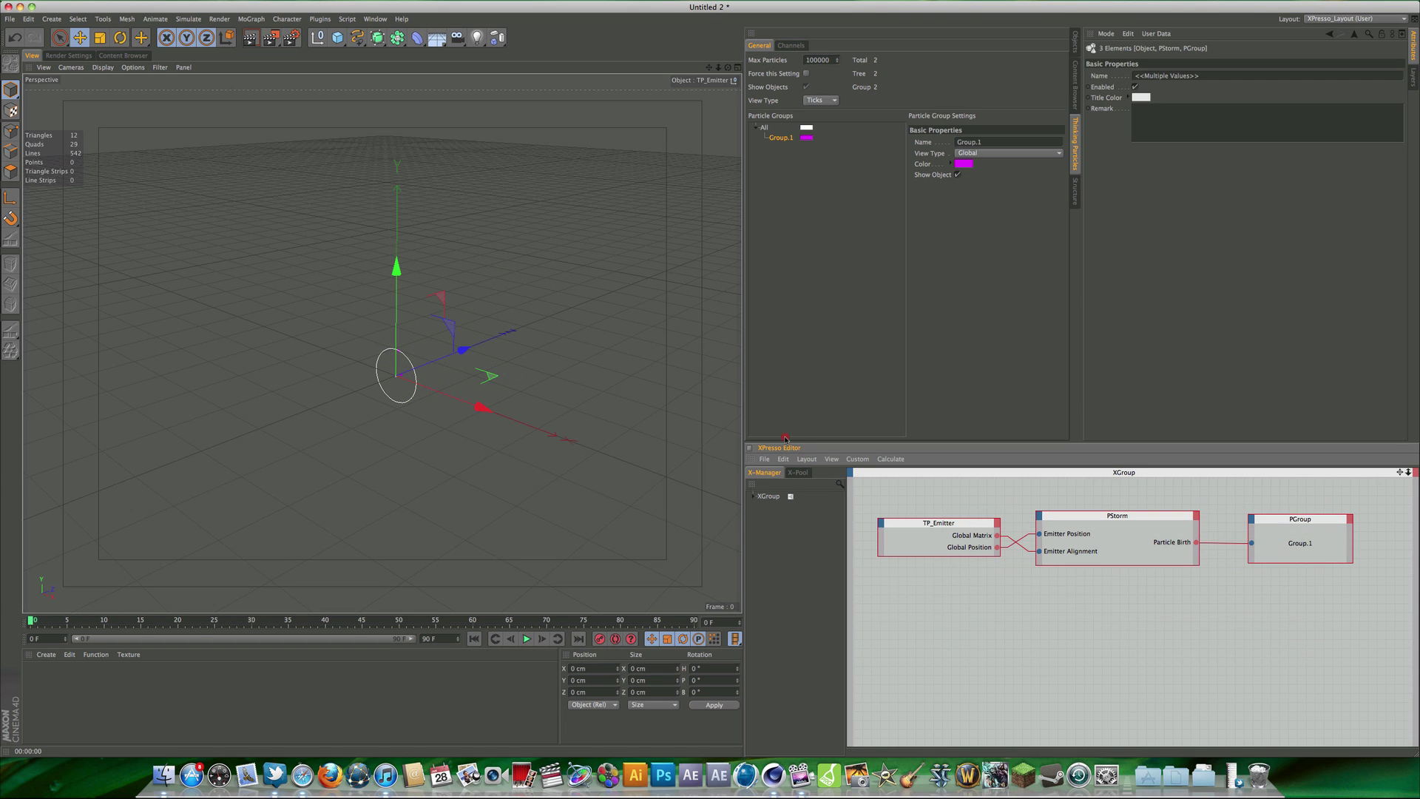
pyautogui.click(1036, 490)
pyautogui.click(953, 524)
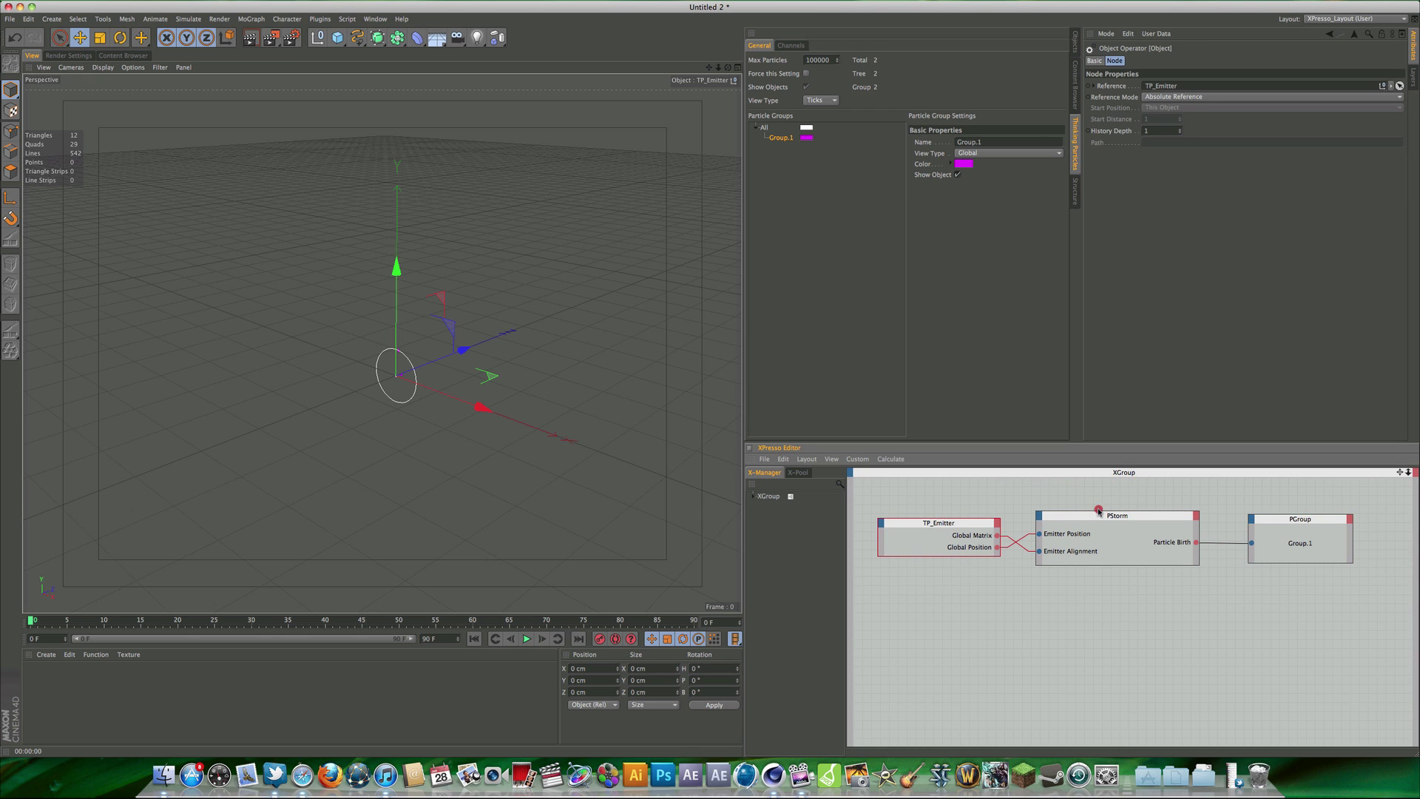
pyautogui.moveTo(1111, 516)
pyautogui.mouseDown()
pyautogui.moveTo(1118, 502)
pyautogui.moveTo(1118, 521)
pyautogui.mouseUp()
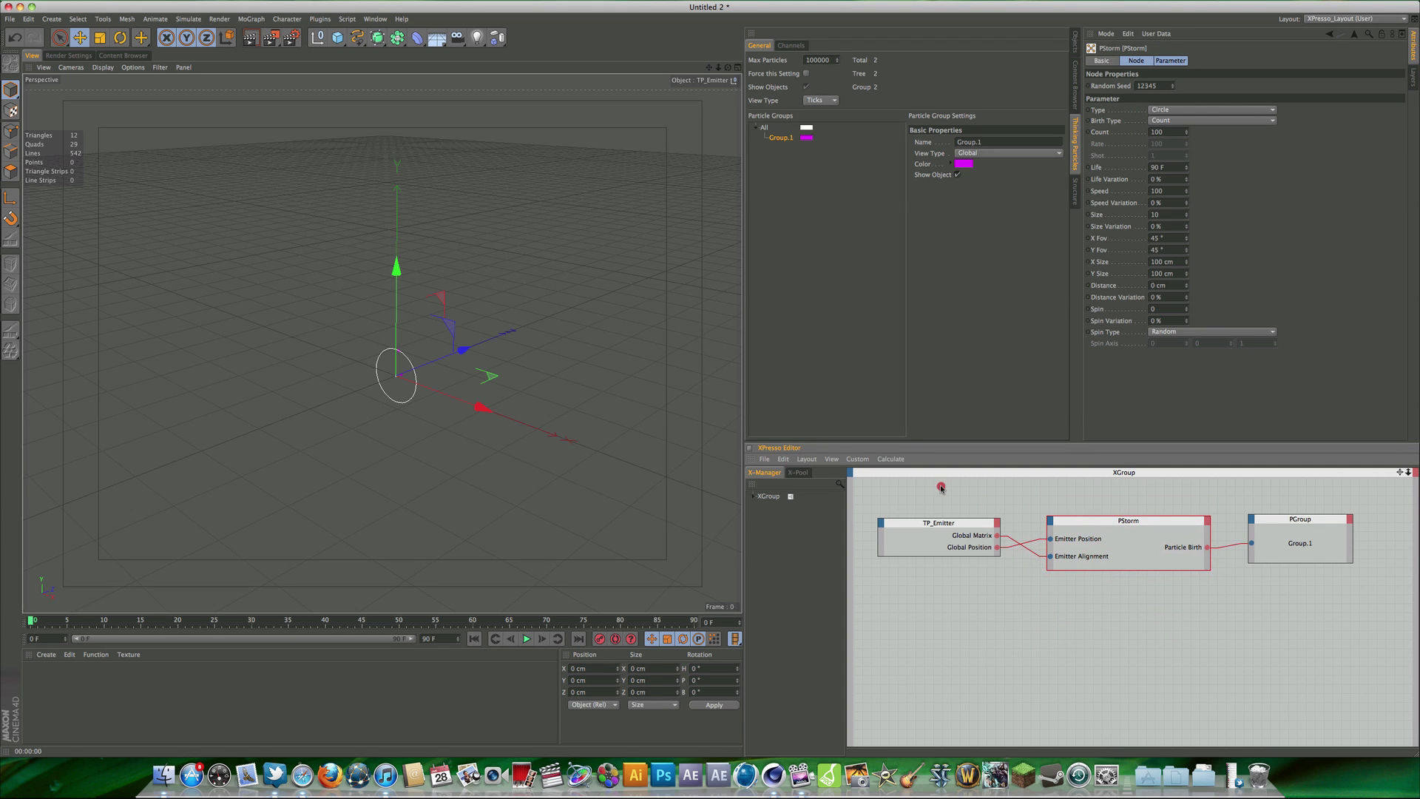
pyautogui.click(982, 524)
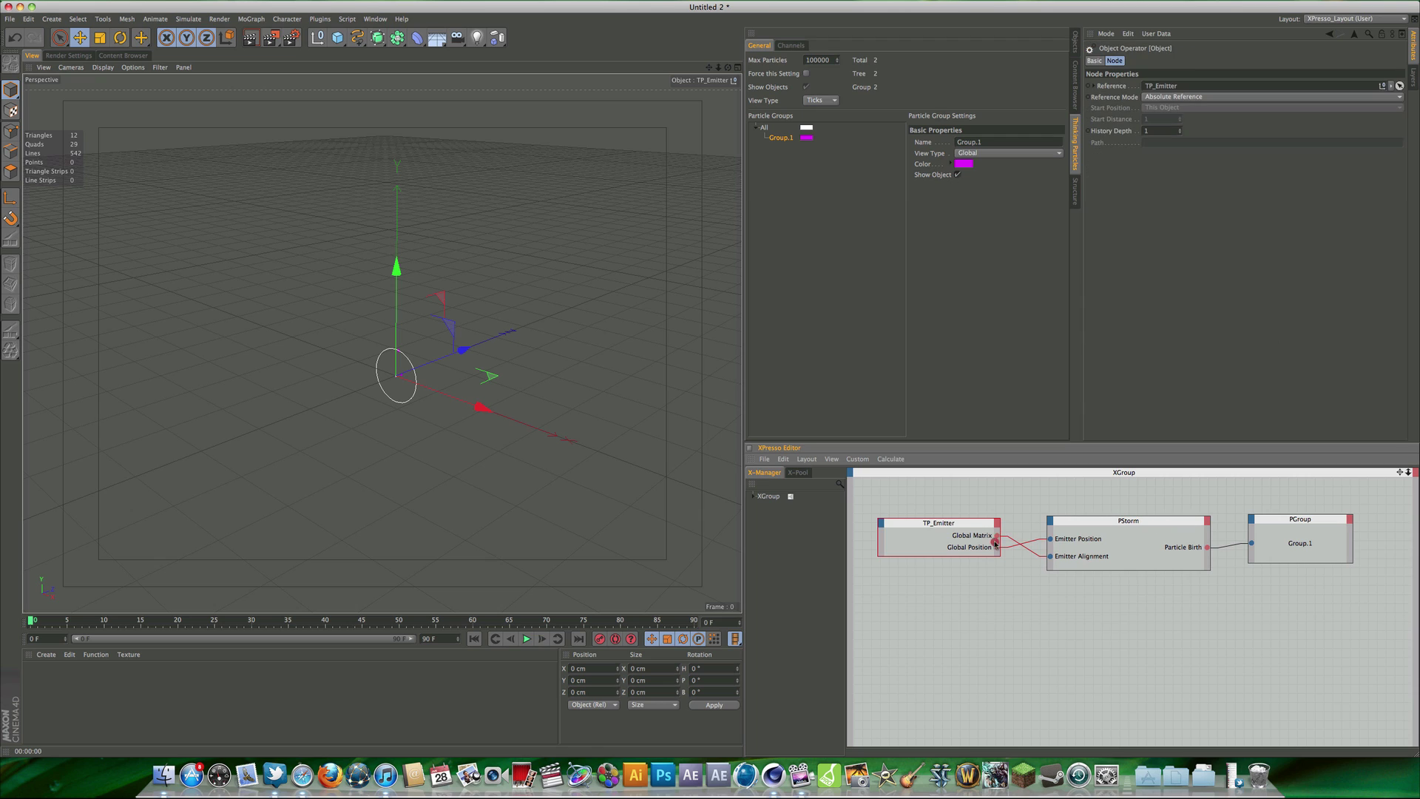
pyautogui.click(1149, 524)
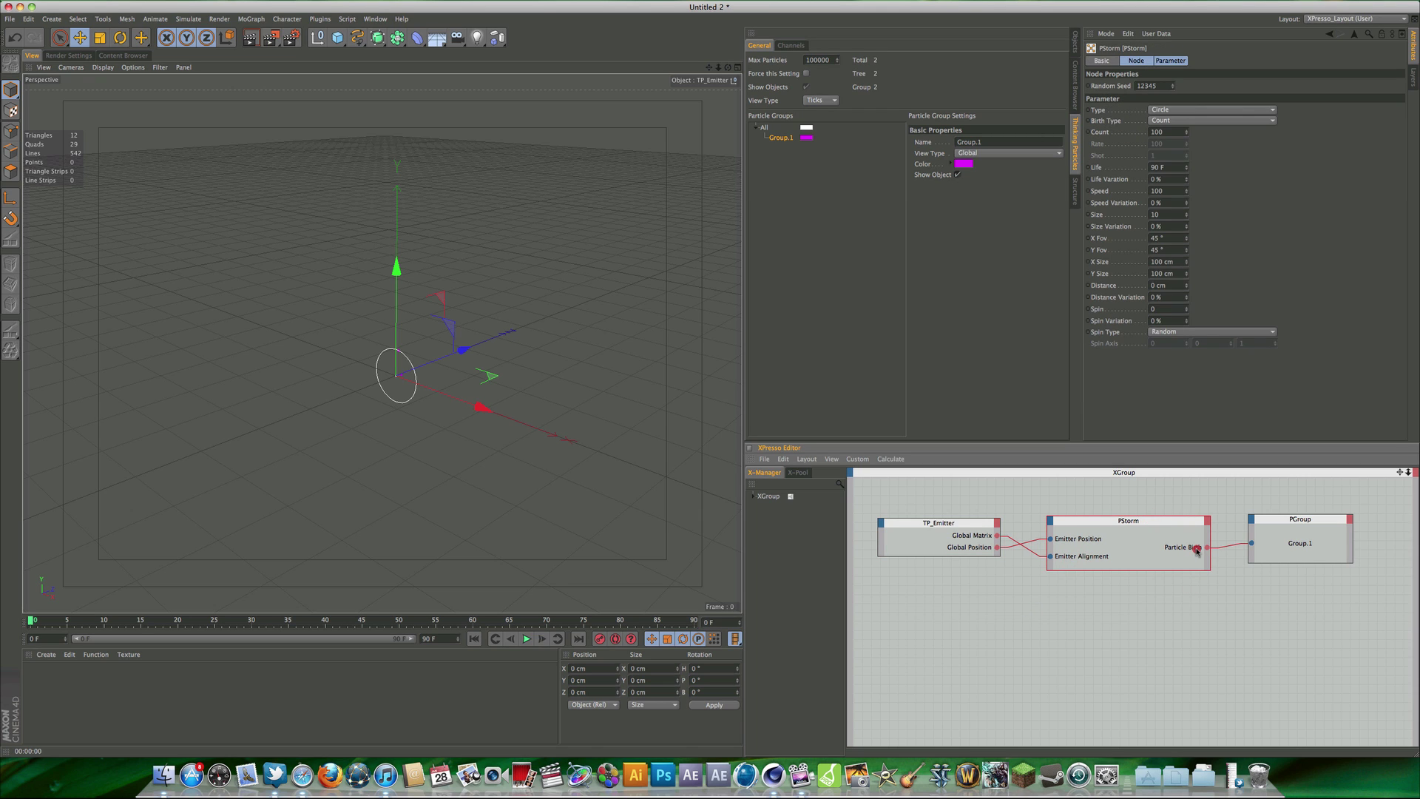
pyautogui.moveTo(1287, 496); pyautogui.dragTo(1367, 627)
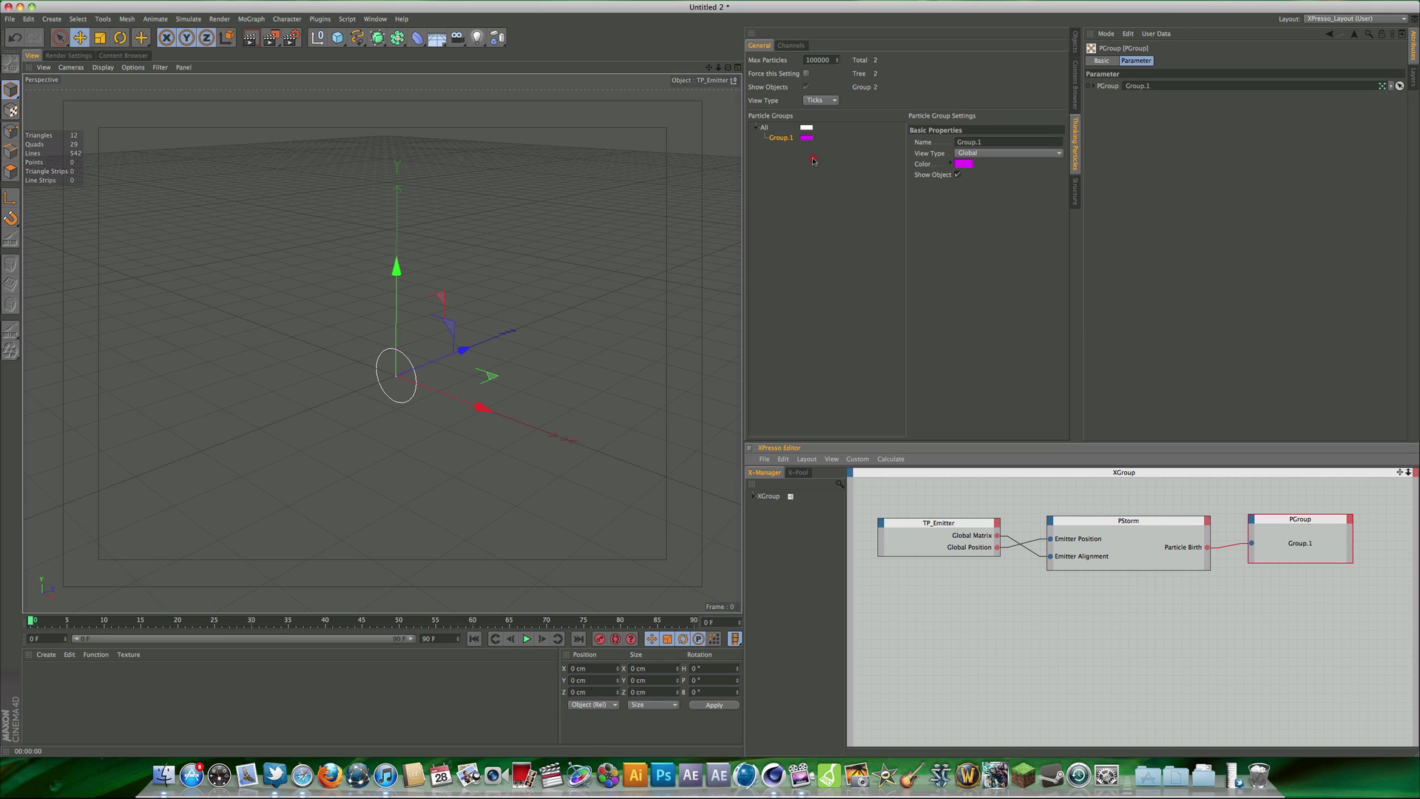
pyautogui.click(782, 138)
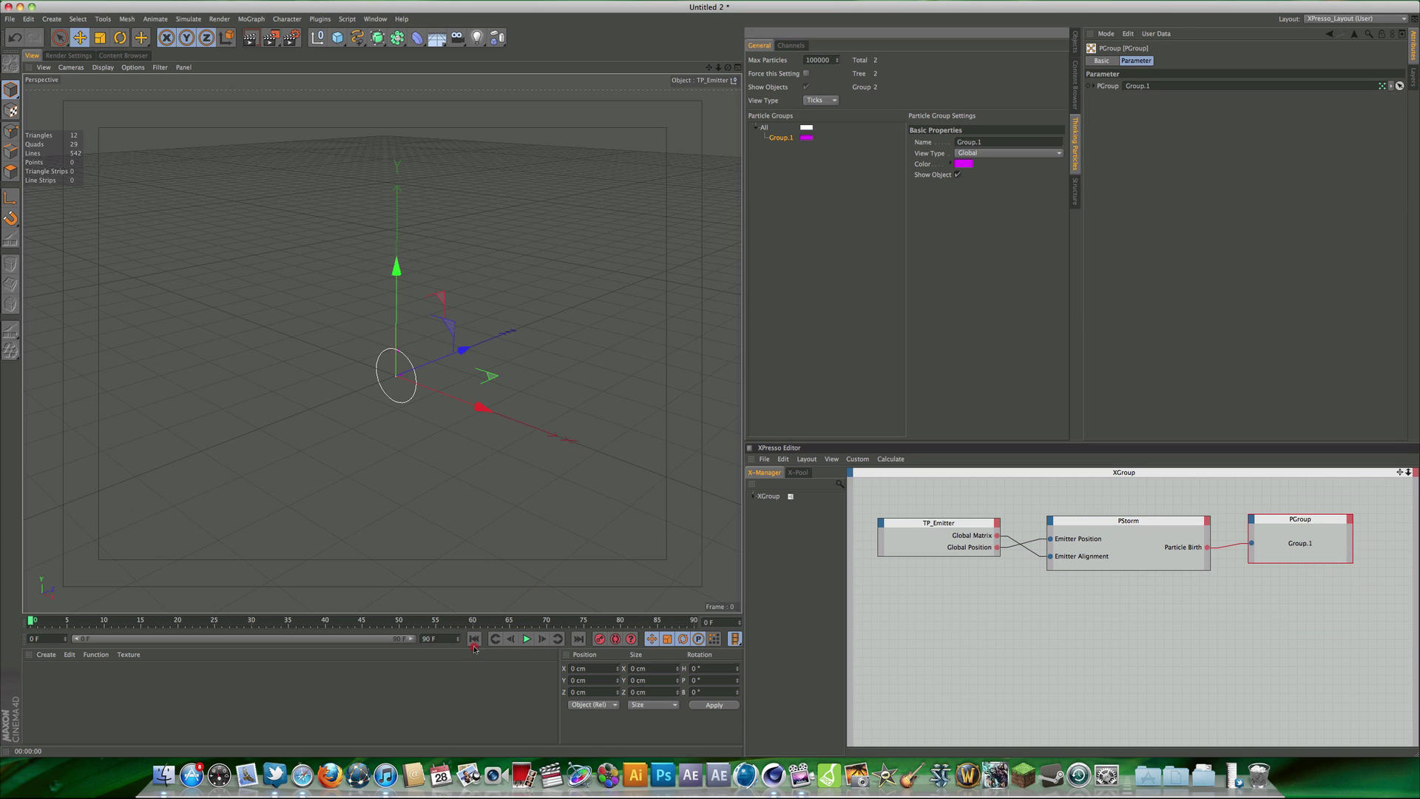
# - Play the particle animation once more and rewind it to frame 0
pyautogui.click(526, 639)
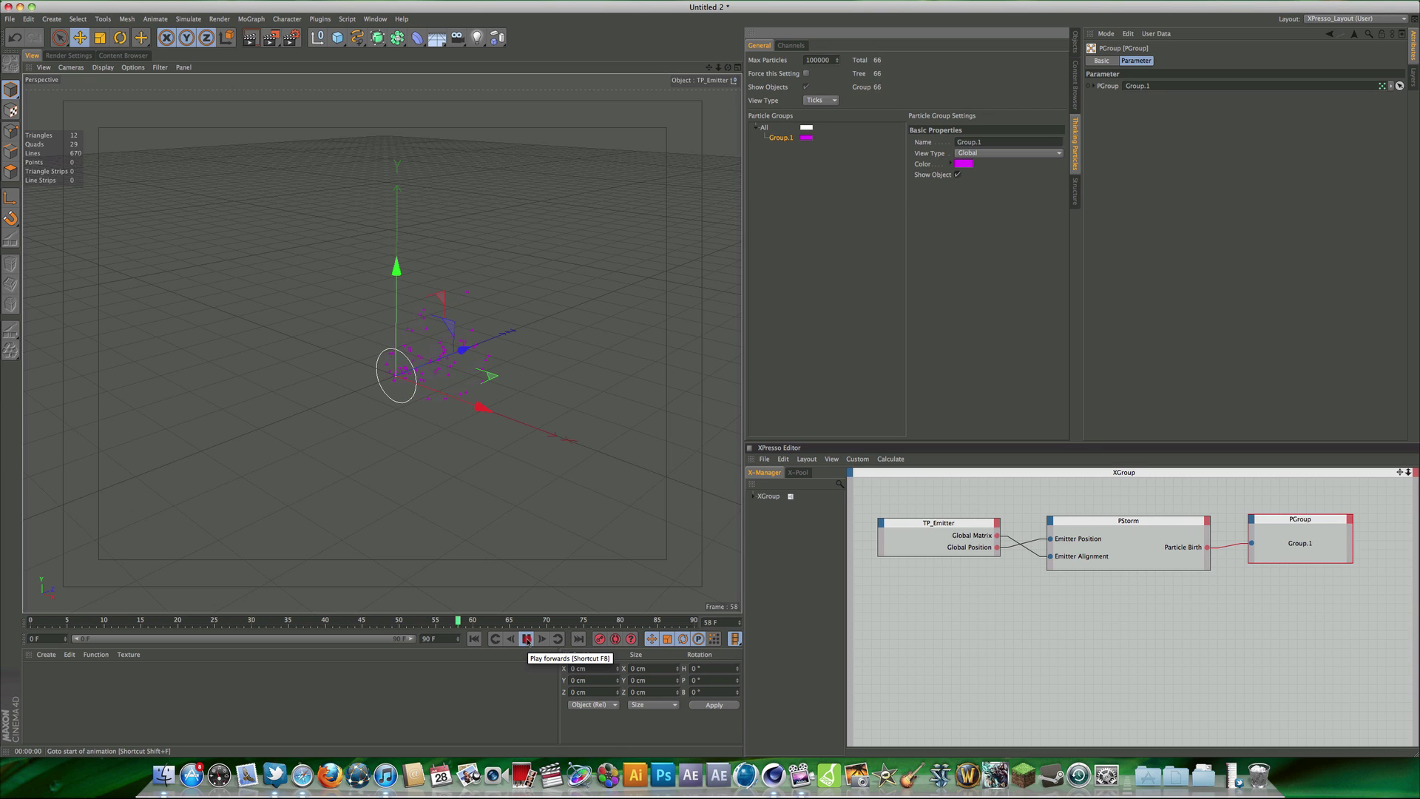
pyautogui.click(526, 639)
pyautogui.click(475, 639)
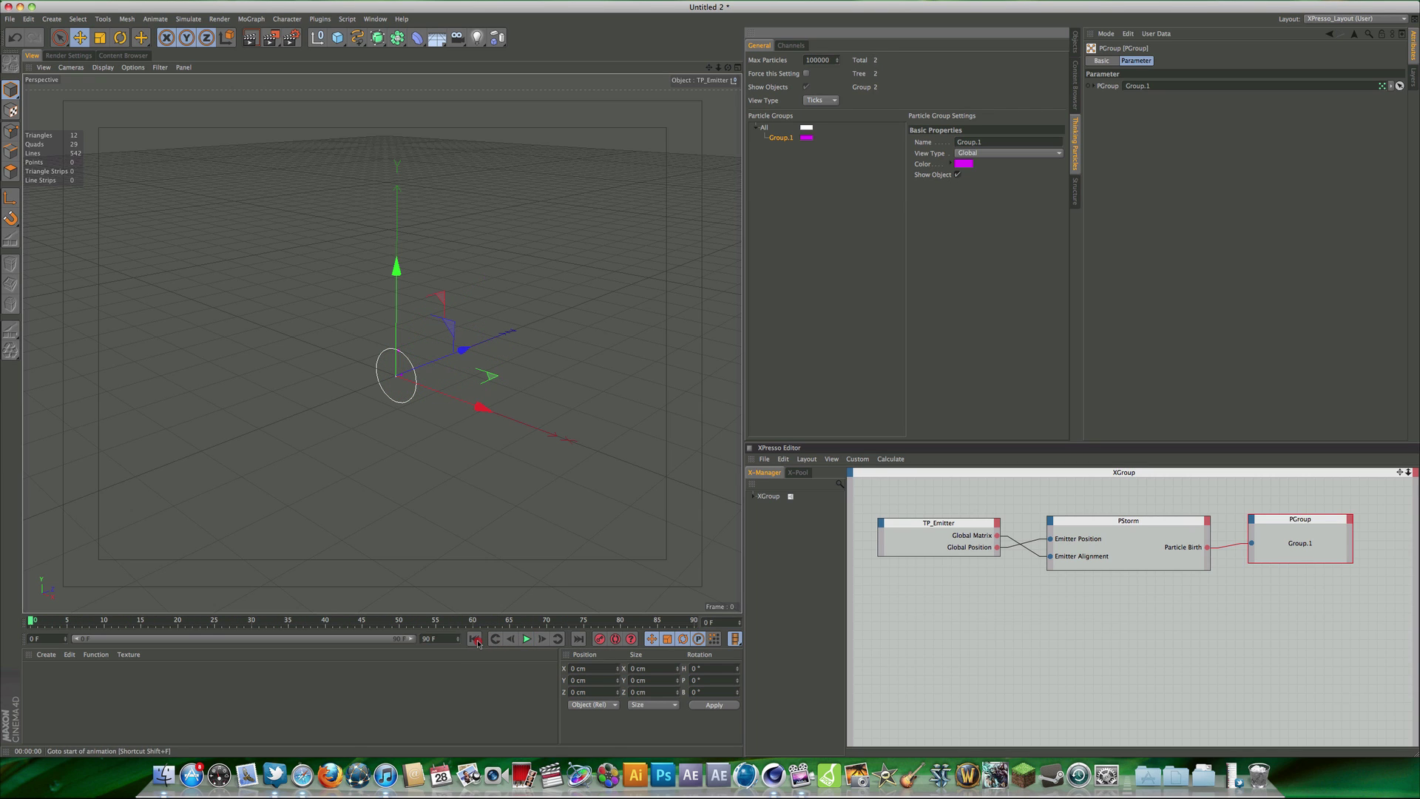
# - Nudge the TP_Emitter, PStorm and PGroup nodes into a tidy row and clear the selection
pyautogui.click(1043, 649)
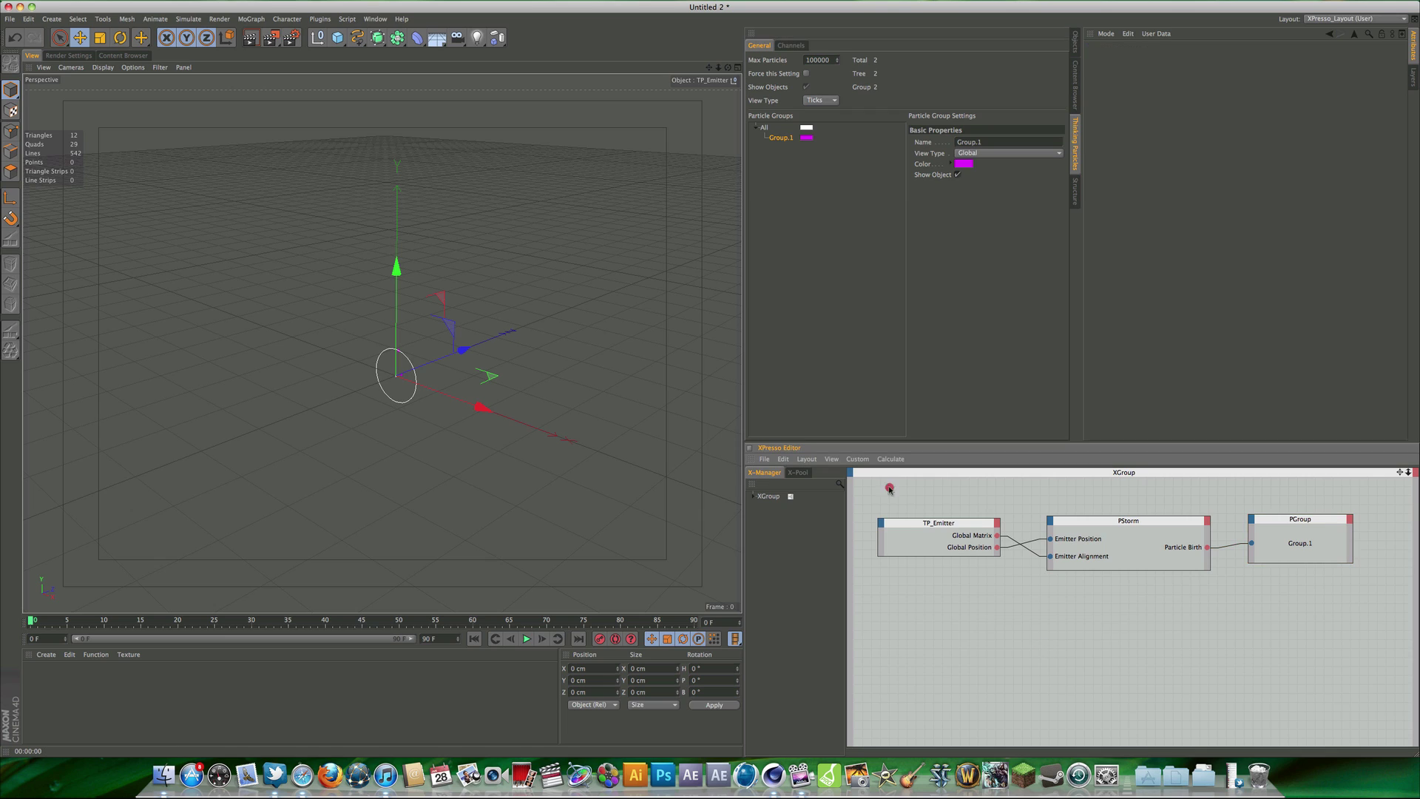
pyautogui.click(940, 526)
pyautogui.moveTo(940, 526); pyautogui.dragTo(947, 528)
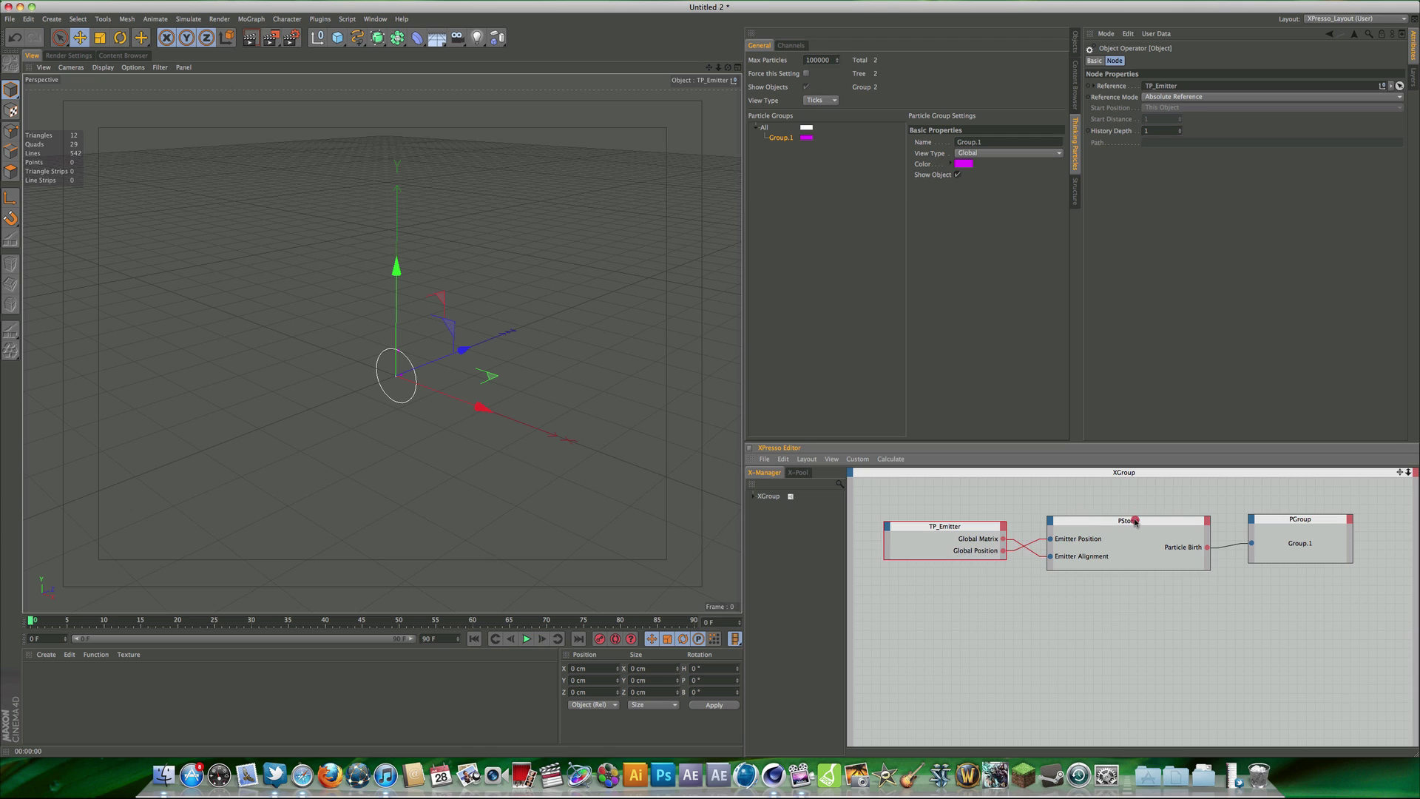
pyautogui.moveTo(1137, 522); pyautogui.dragTo(1134, 516)
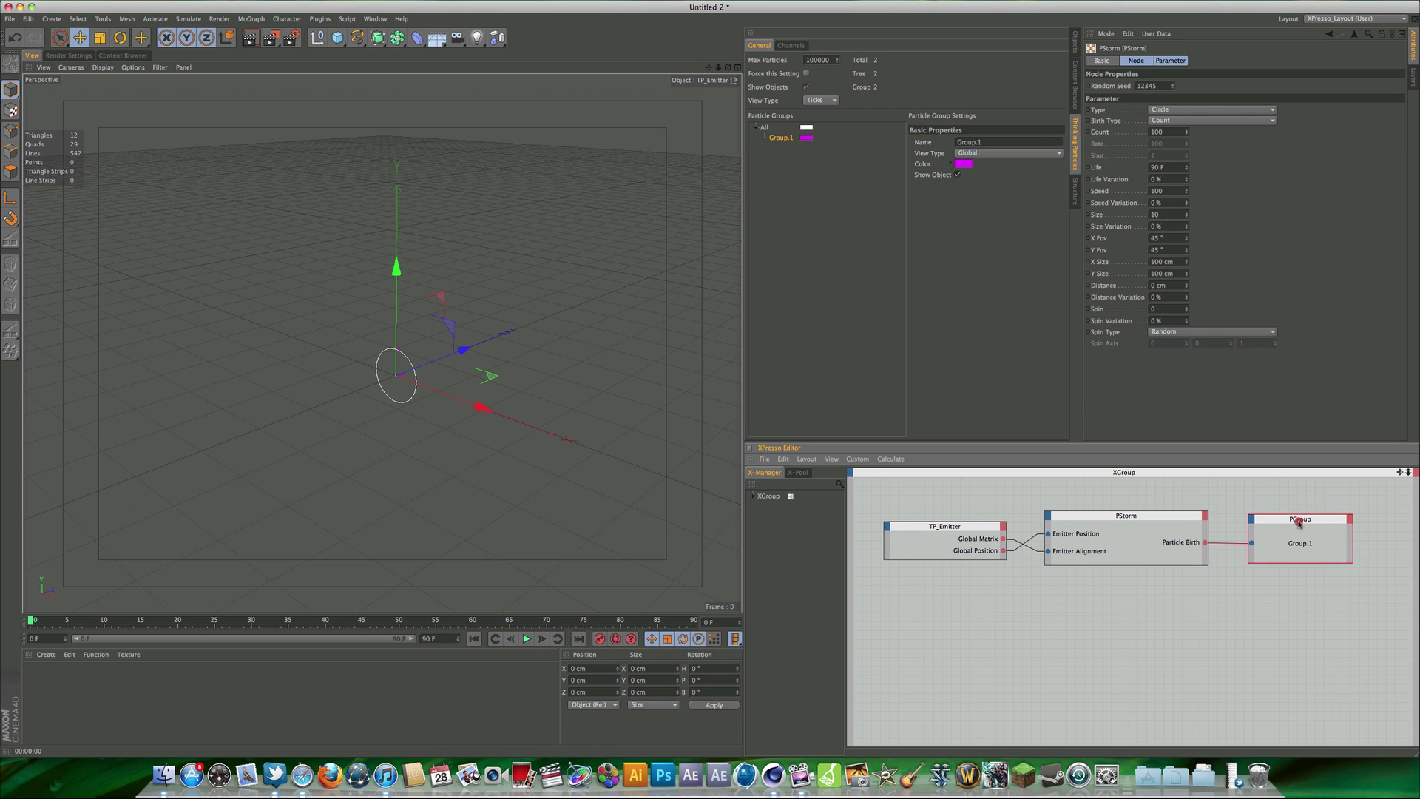
pyautogui.moveTo(1300, 519); pyautogui.dragTo(1295, 523)
pyautogui.click(856, 529)
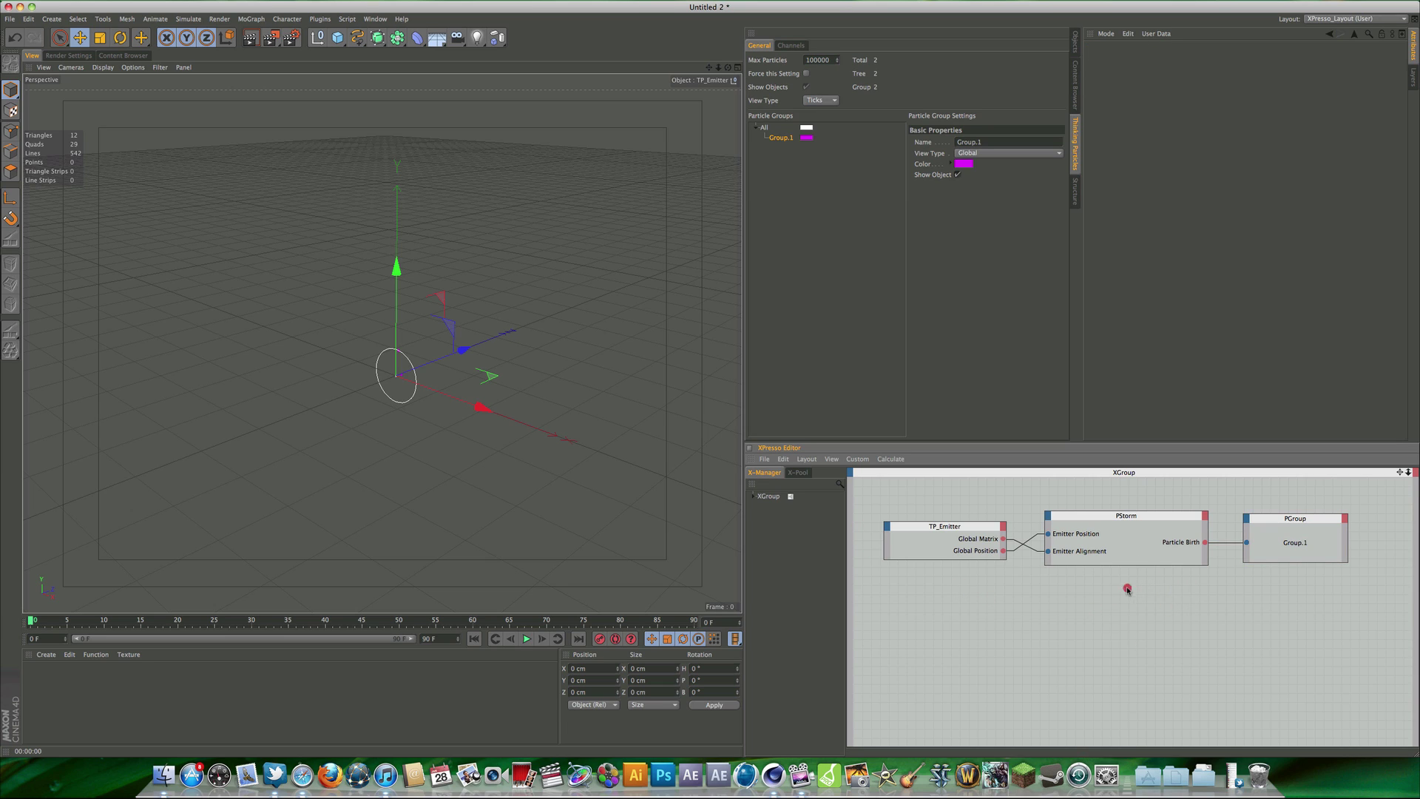
# - Add a Thinking Particles P Pass node, enlarge it and place it beneath the TP_Emitter node
pyautogui.rightClick(939, 611)
pyautogui.moveTo(961, 616)
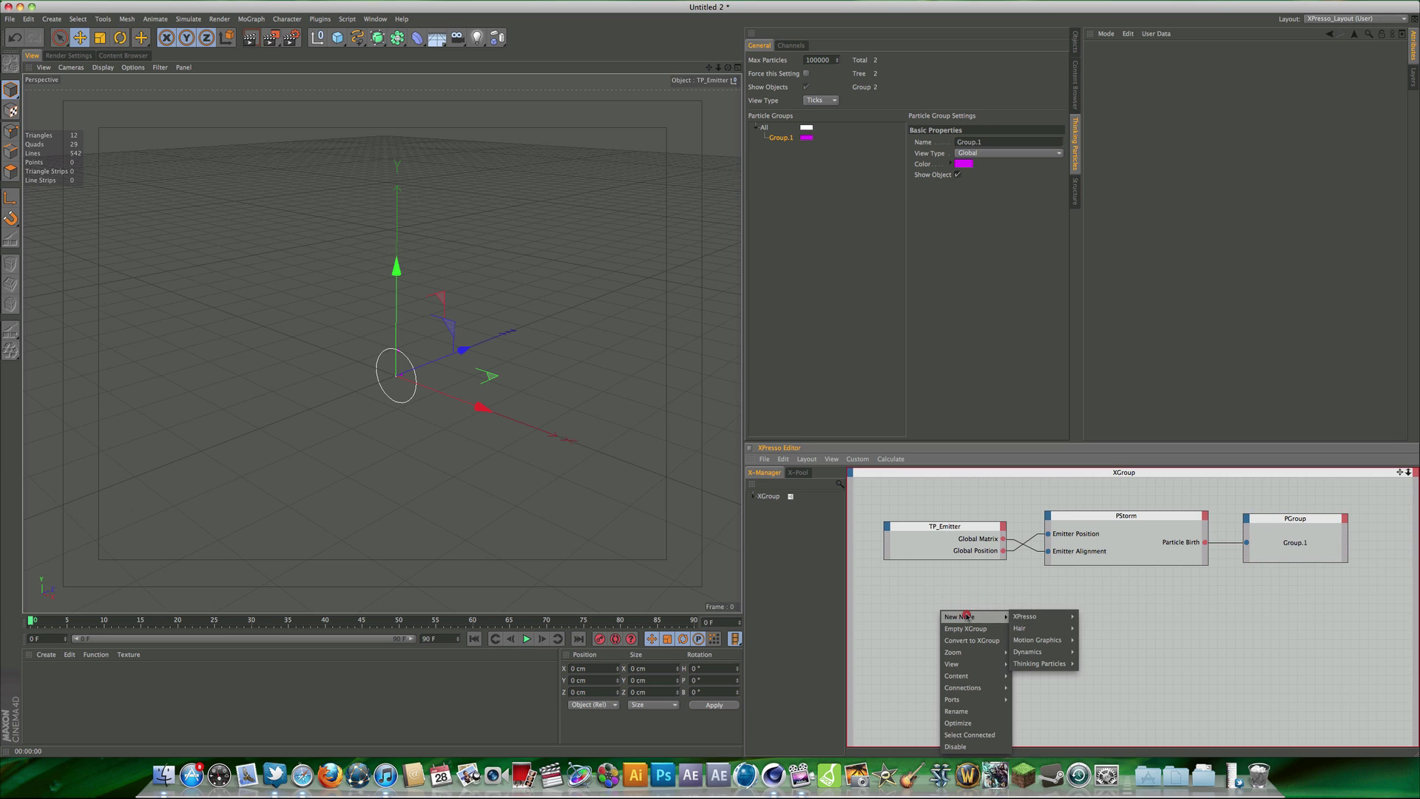
pyautogui.moveTo(1047, 666)
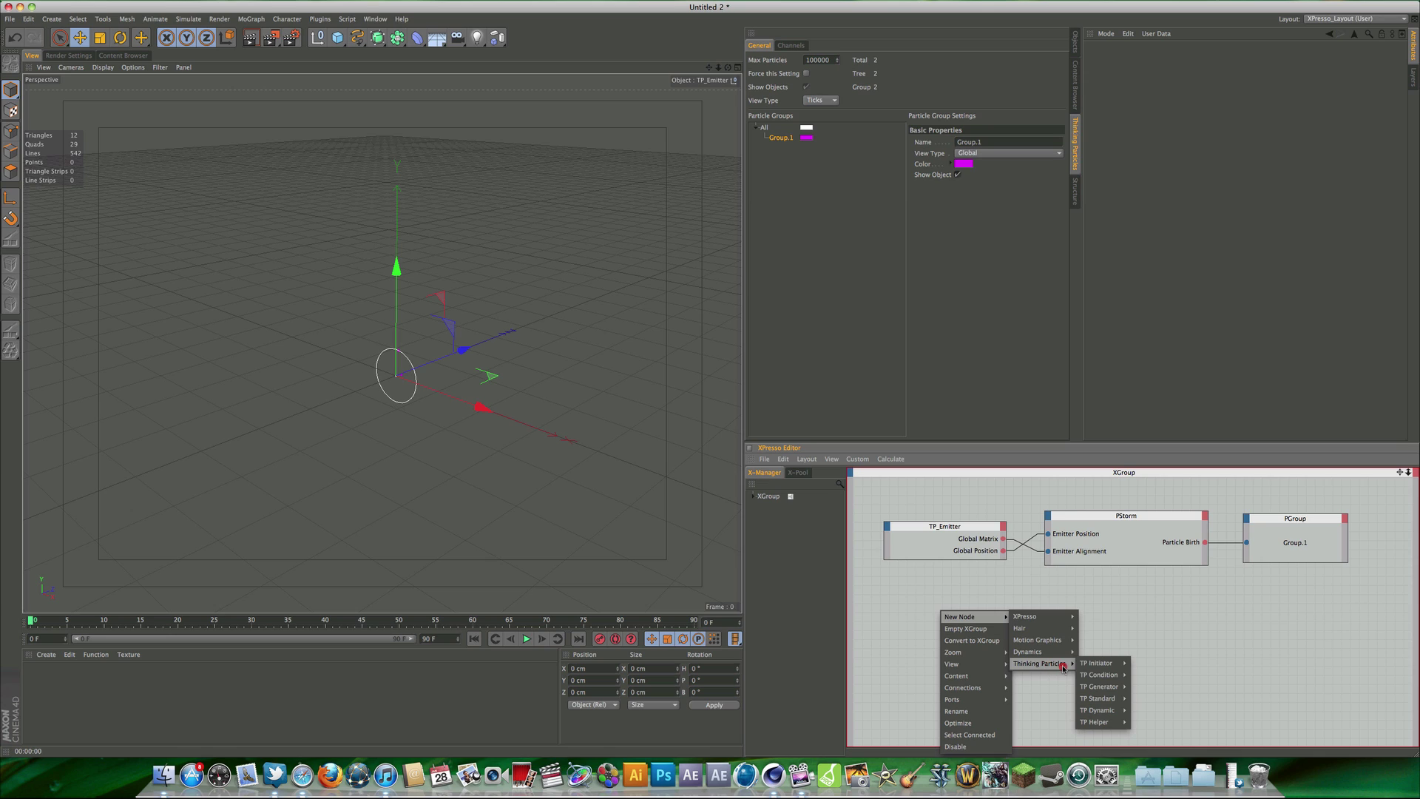
pyautogui.moveTo(1097, 666)
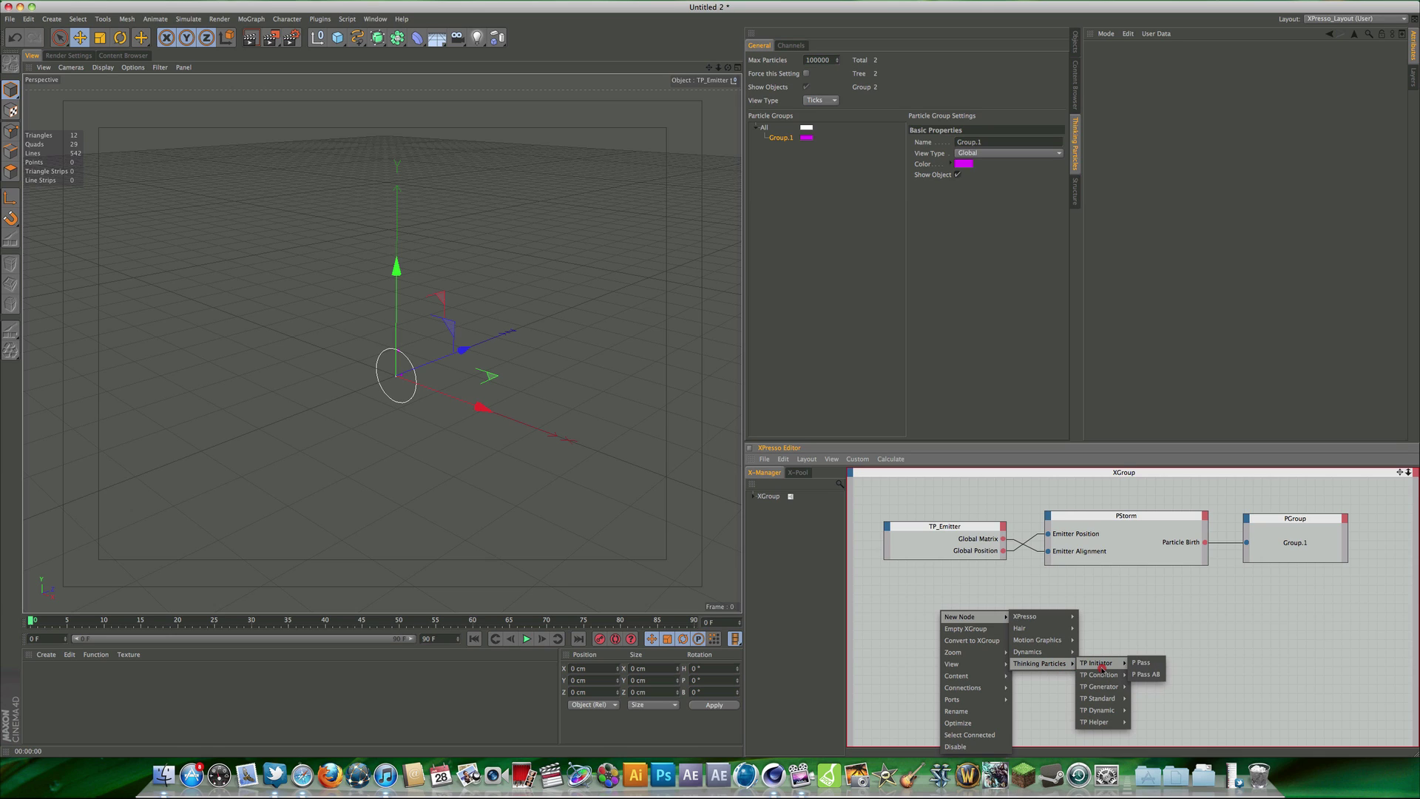
pyautogui.click(1138, 662)
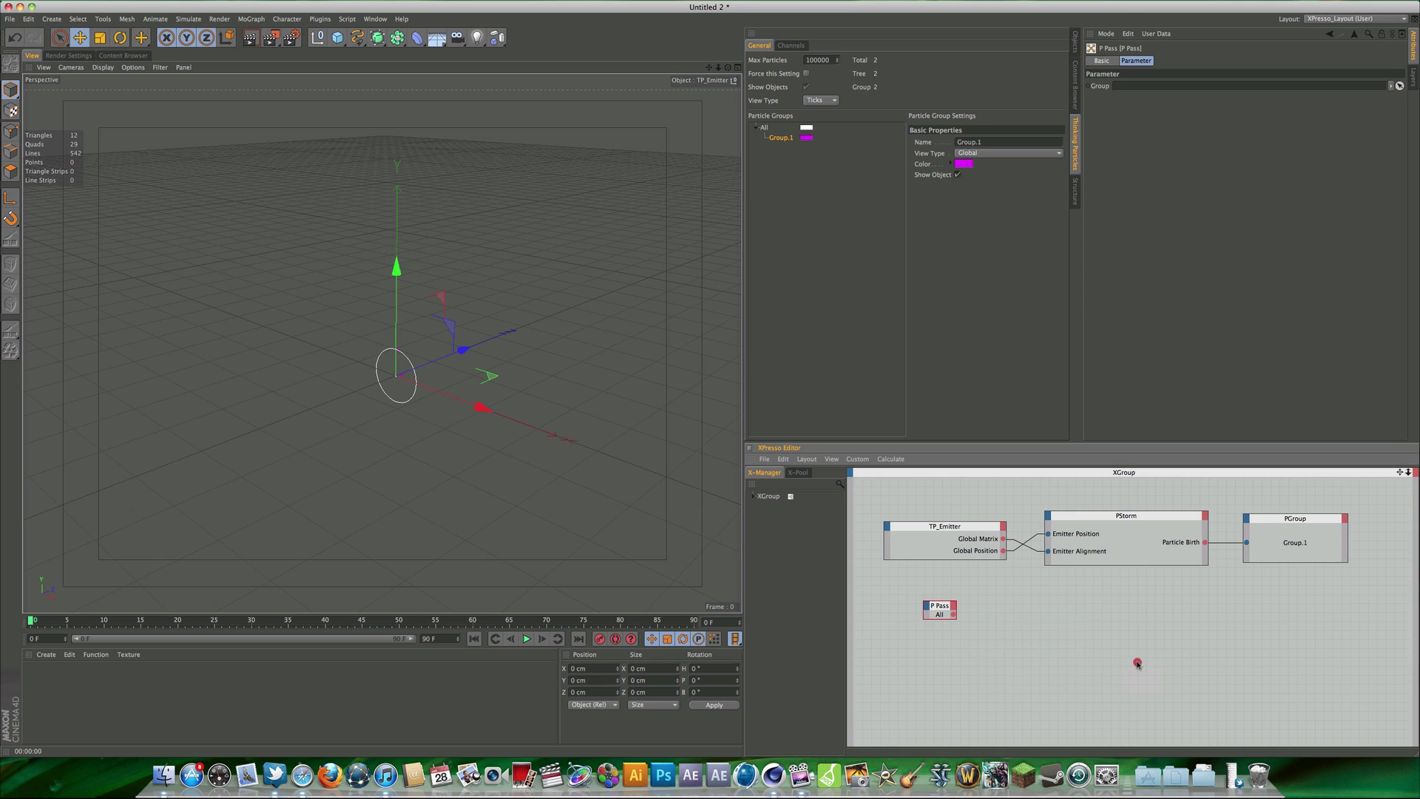
pyautogui.click(984, 633)
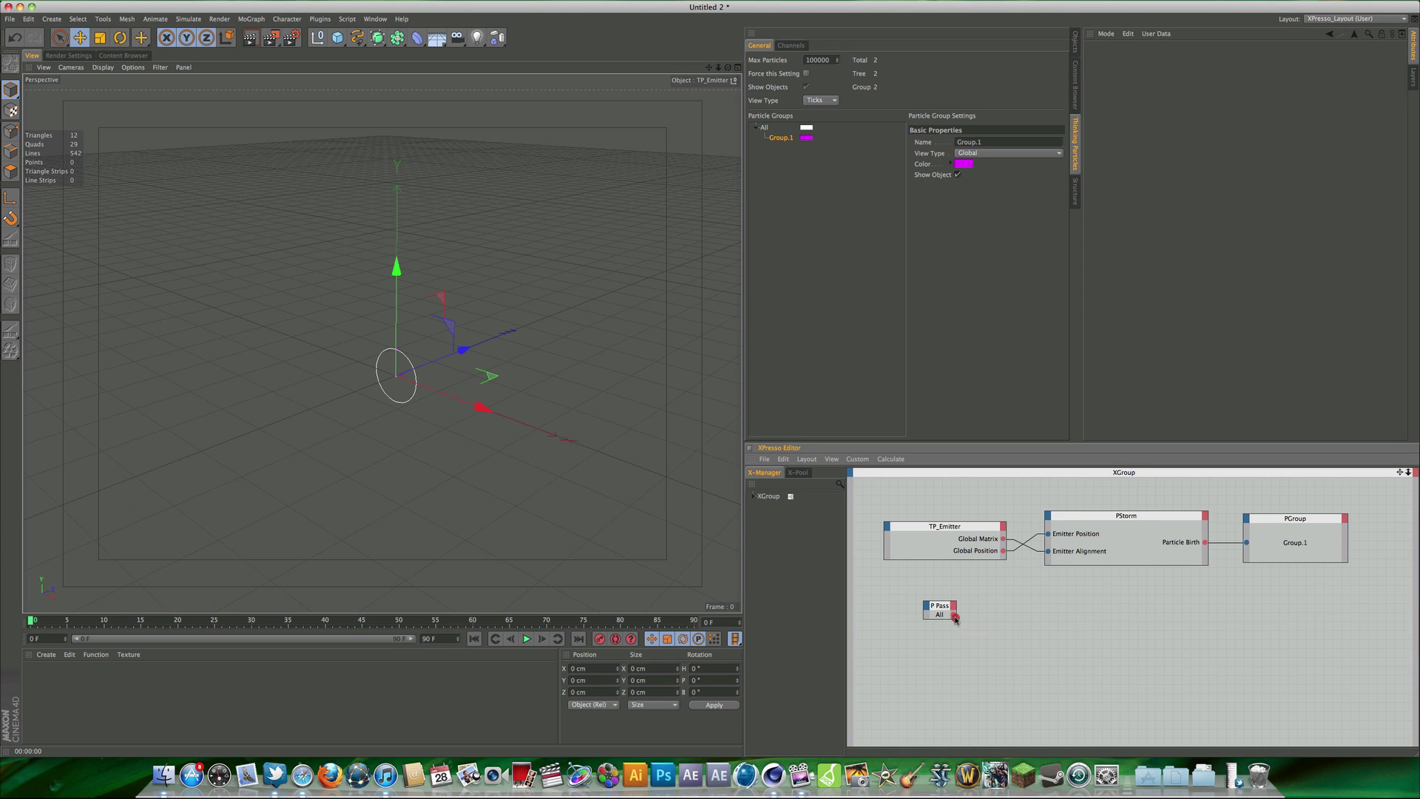
pyautogui.moveTo(955, 619); pyautogui.dragTo(962, 581)
pyautogui.click(975, 607)
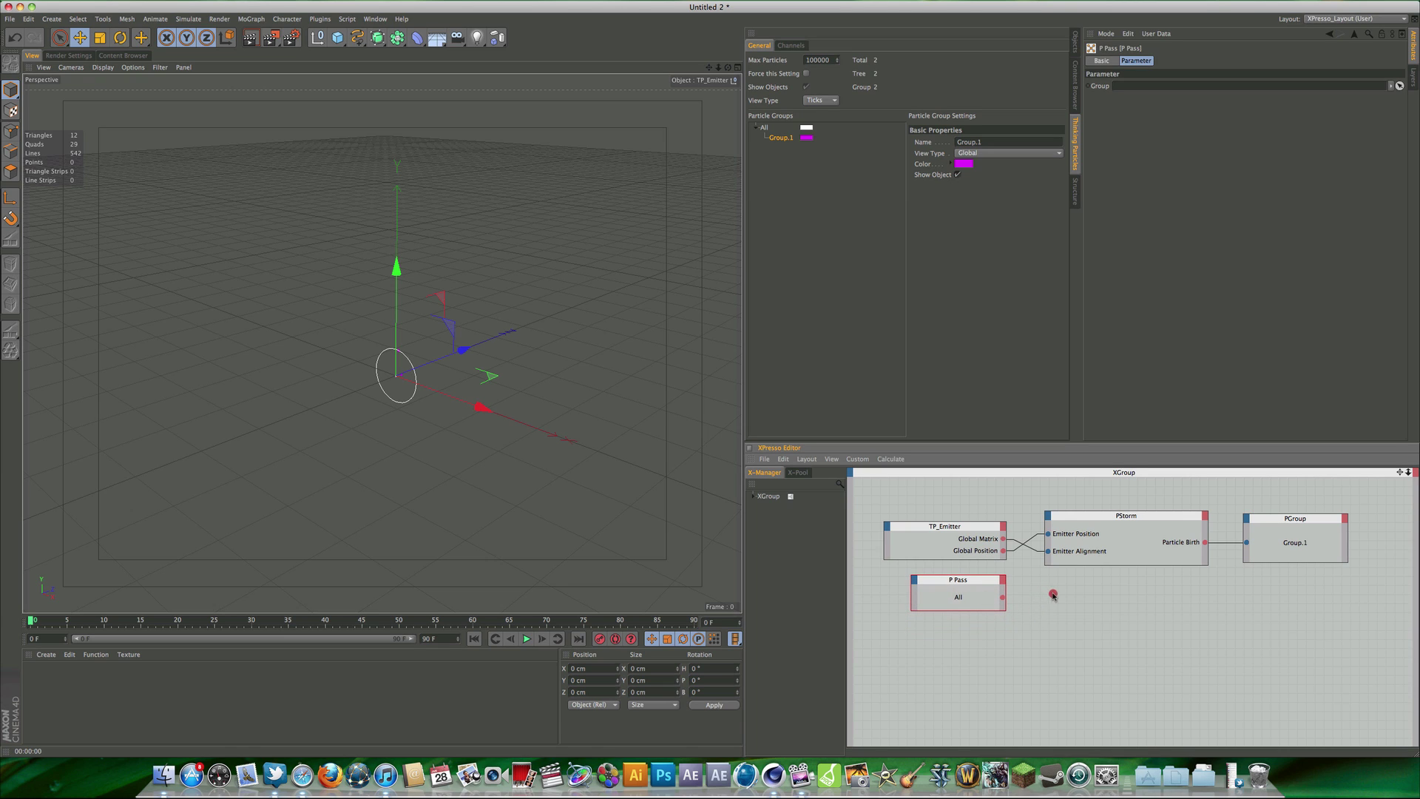
# - Add a Thinking Particles dynamic PWind node beside P Pass, enlarge it and clear the selection
pyautogui.rightClick(1095, 590)
pyautogui.moveTo(1121, 594)
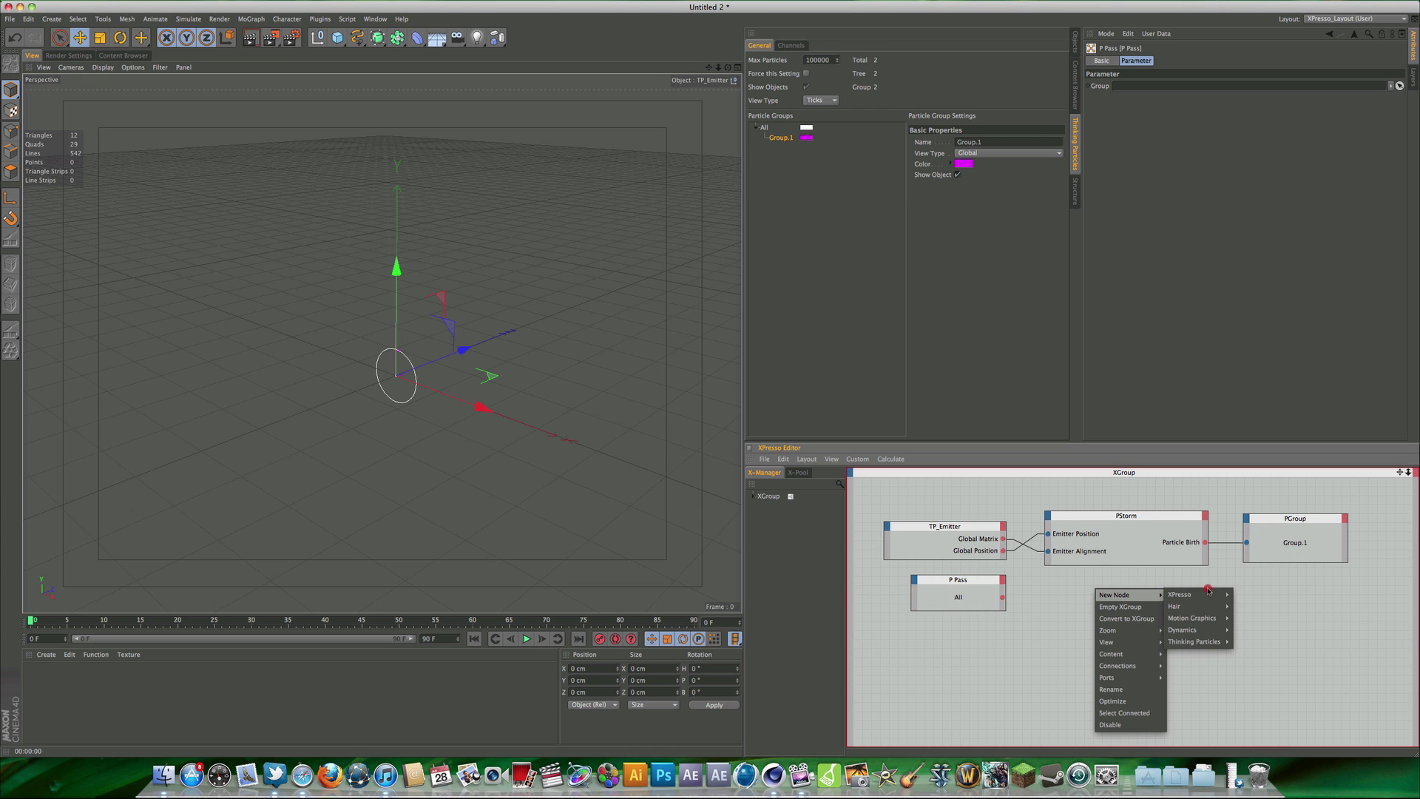
pyautogui.moveTo(1210, 605)
pyautogui.moveTo(1217, 642)
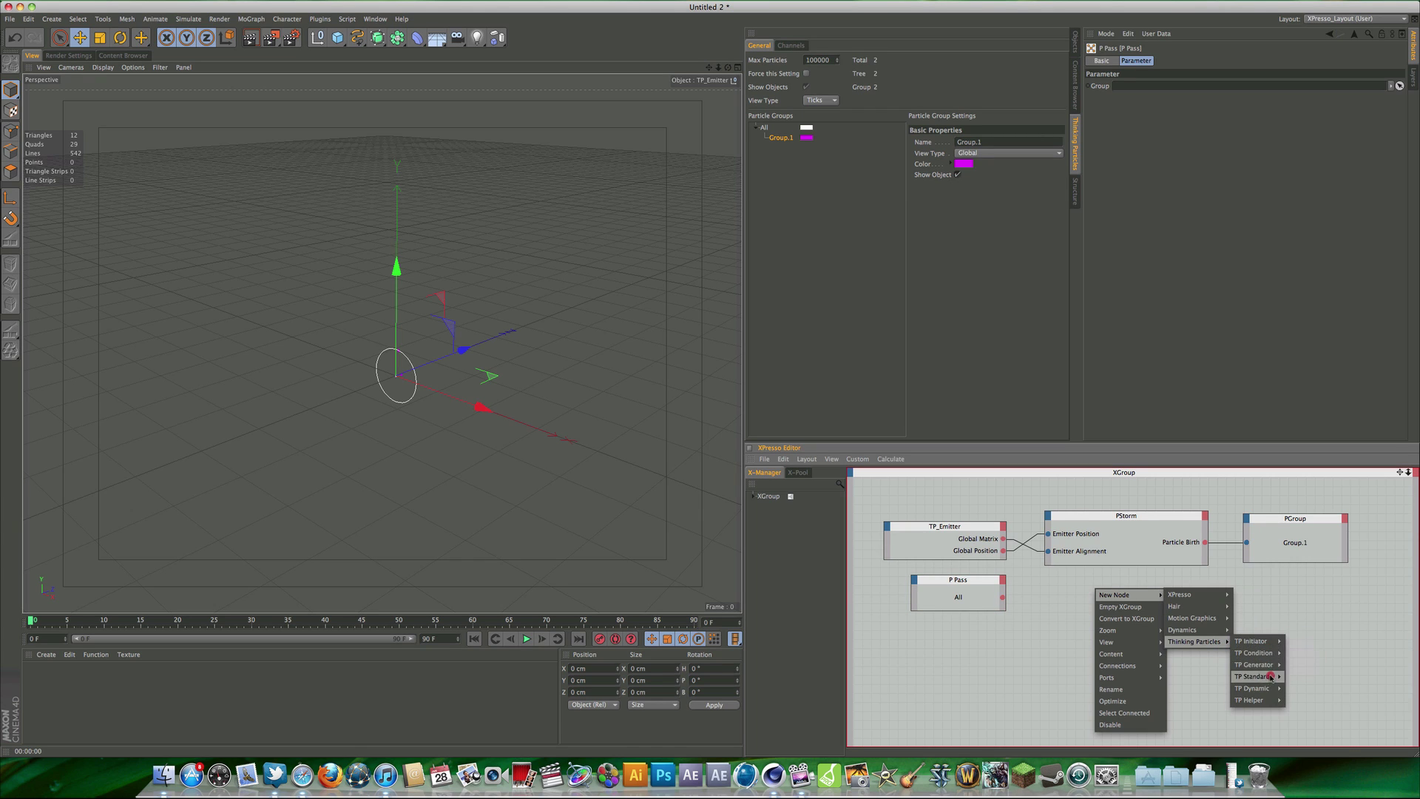
pyautogui.moveTo(1270, 689)
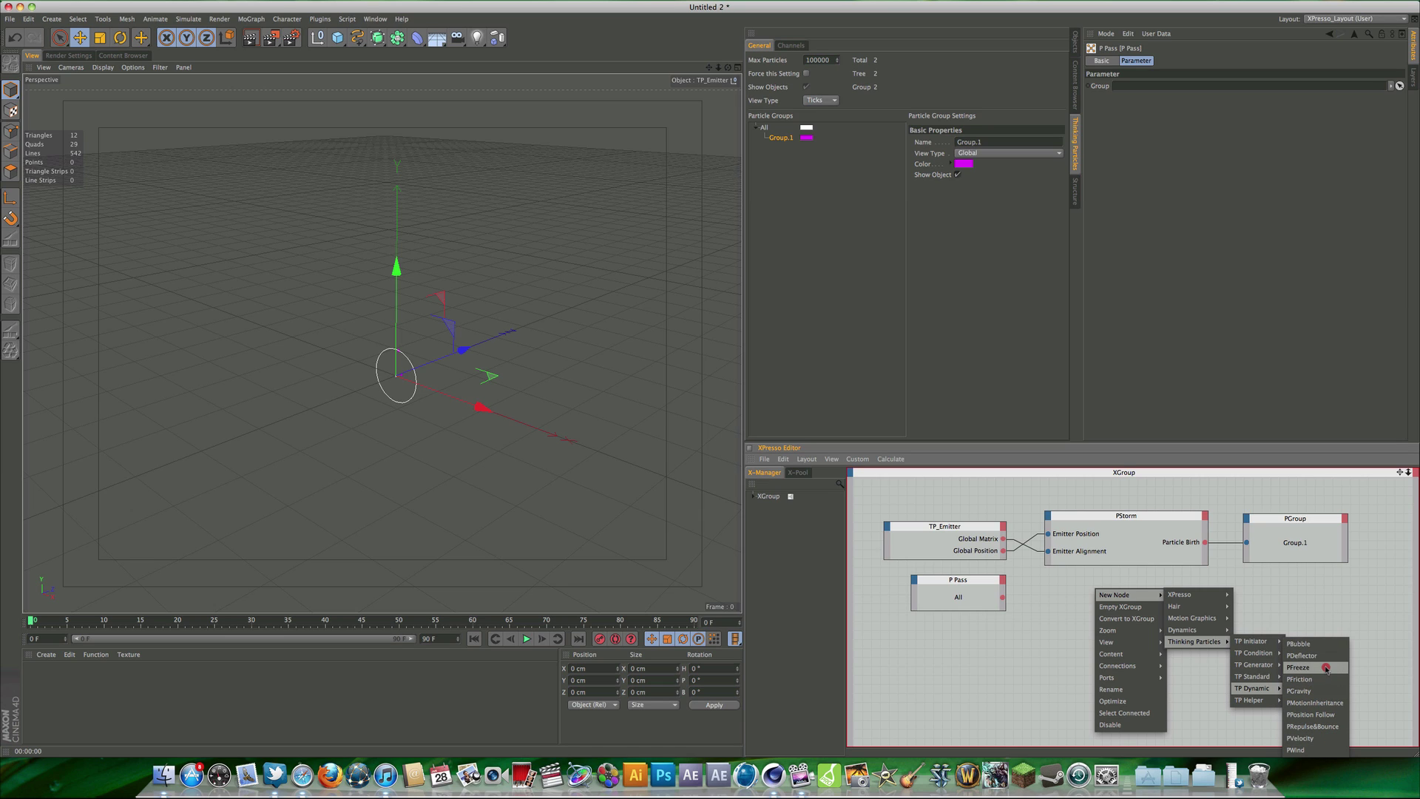
pyautogui.click(1329, 752)
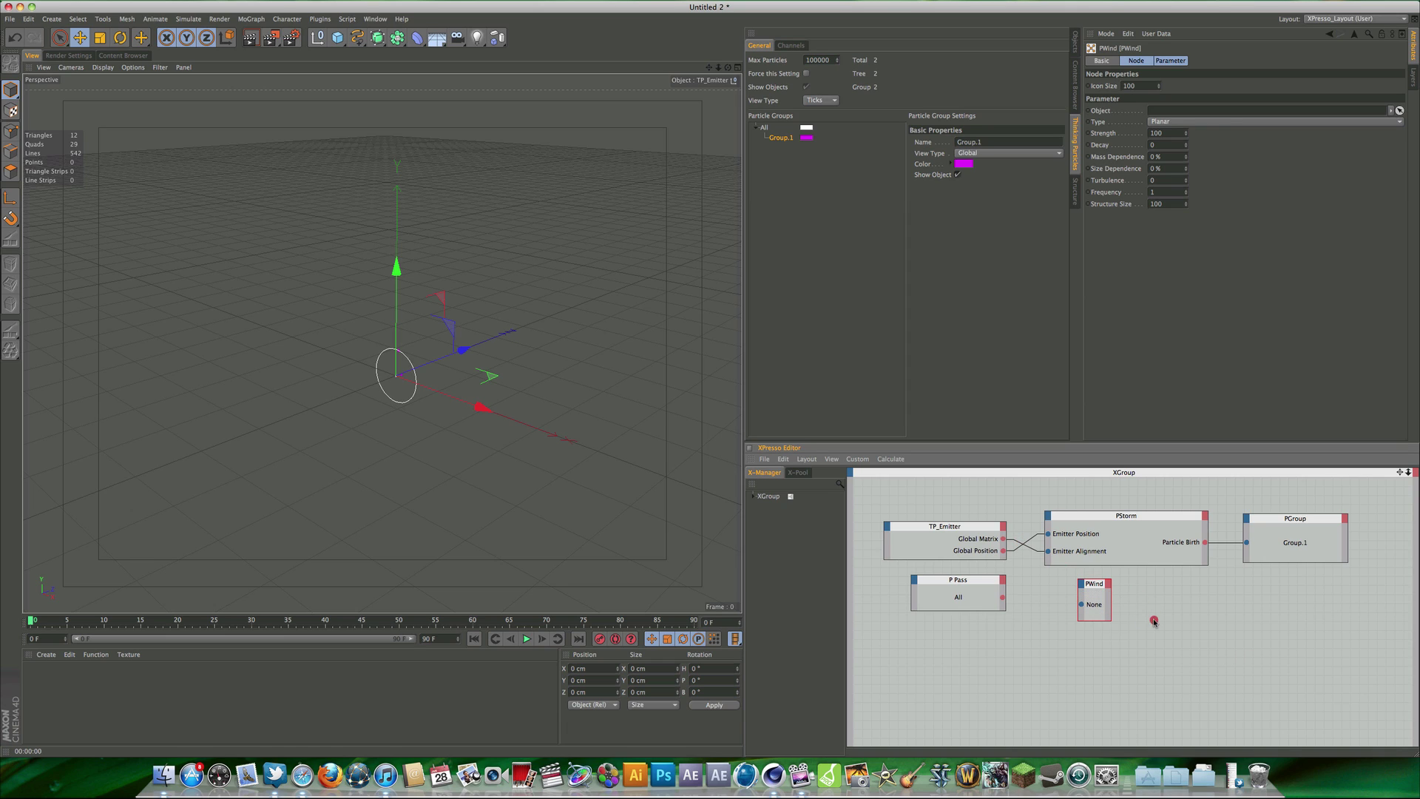
pyautogui.moveTo(1111, 599)
pyautogui.mouseDown()
pyautogui.moveTo(1201, 611)
pyautogui.moveTo(1149, 584)
pyautogui.moveTo(1122, 593)
pyautogui.mouseUp()
pyautogui.moveTo(1112, 592); pyautogui.dragTo(1115, 586)
pyautogui.click(1121, 650)
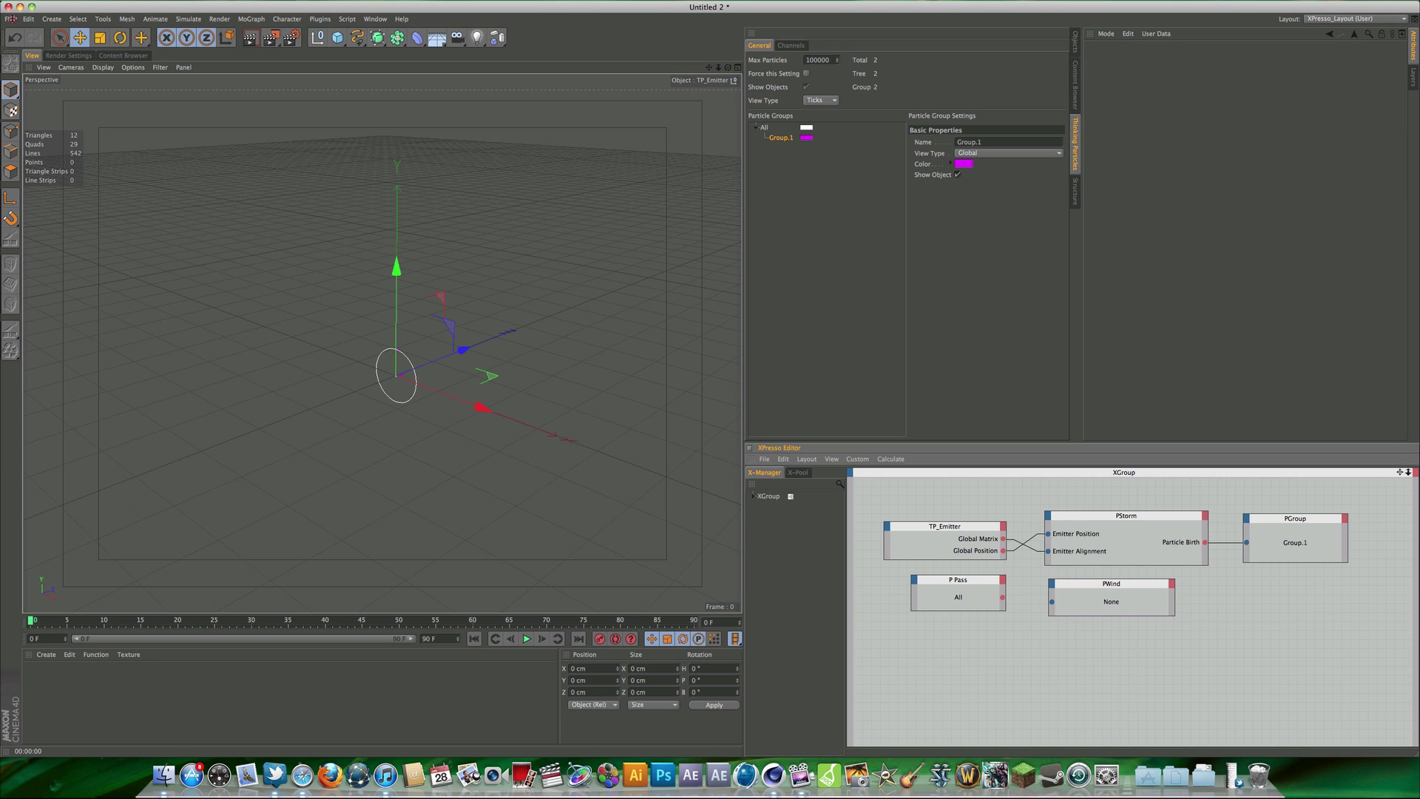
pyautogui.click(52, 18)
pyautogui.moveTo(59, 35)
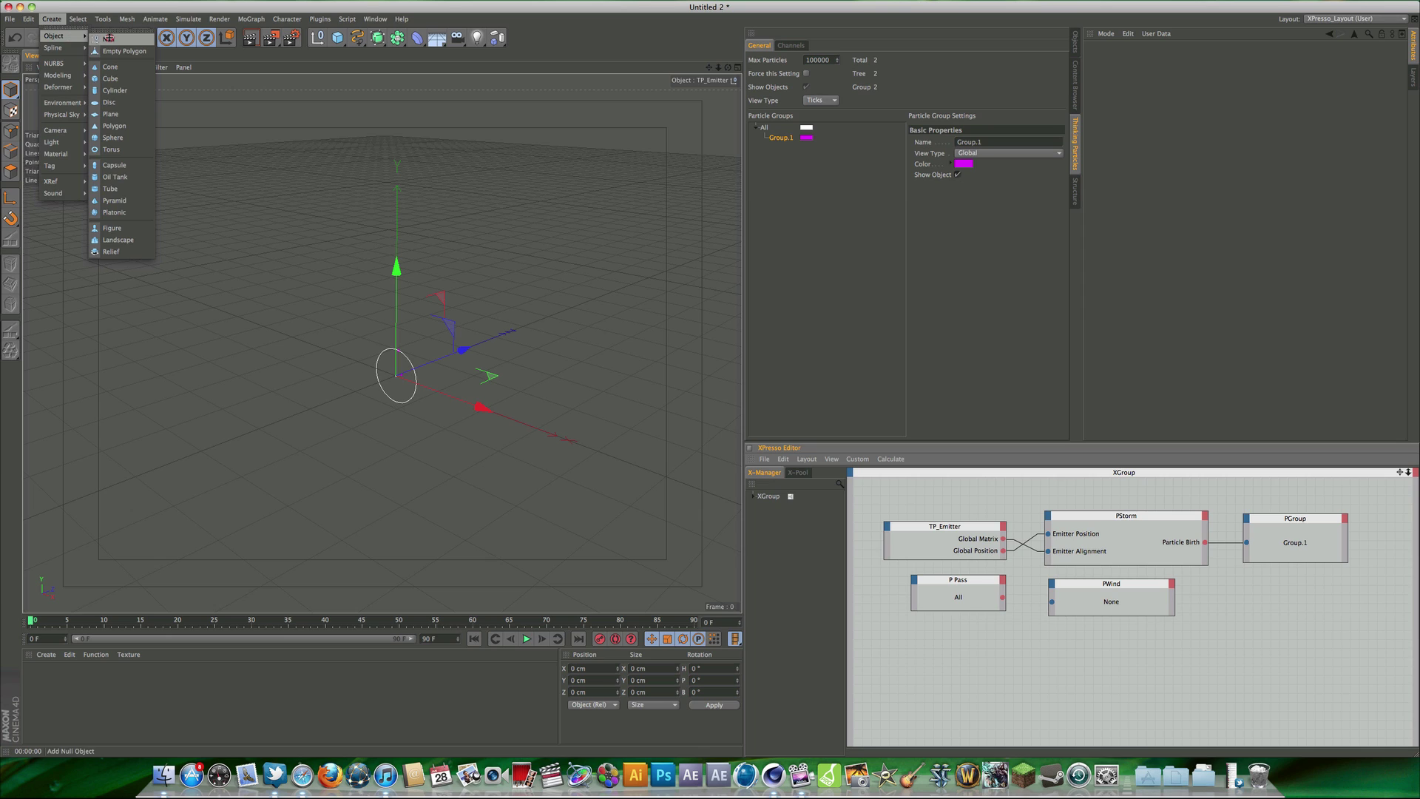
pyautogui.click(115, 51)
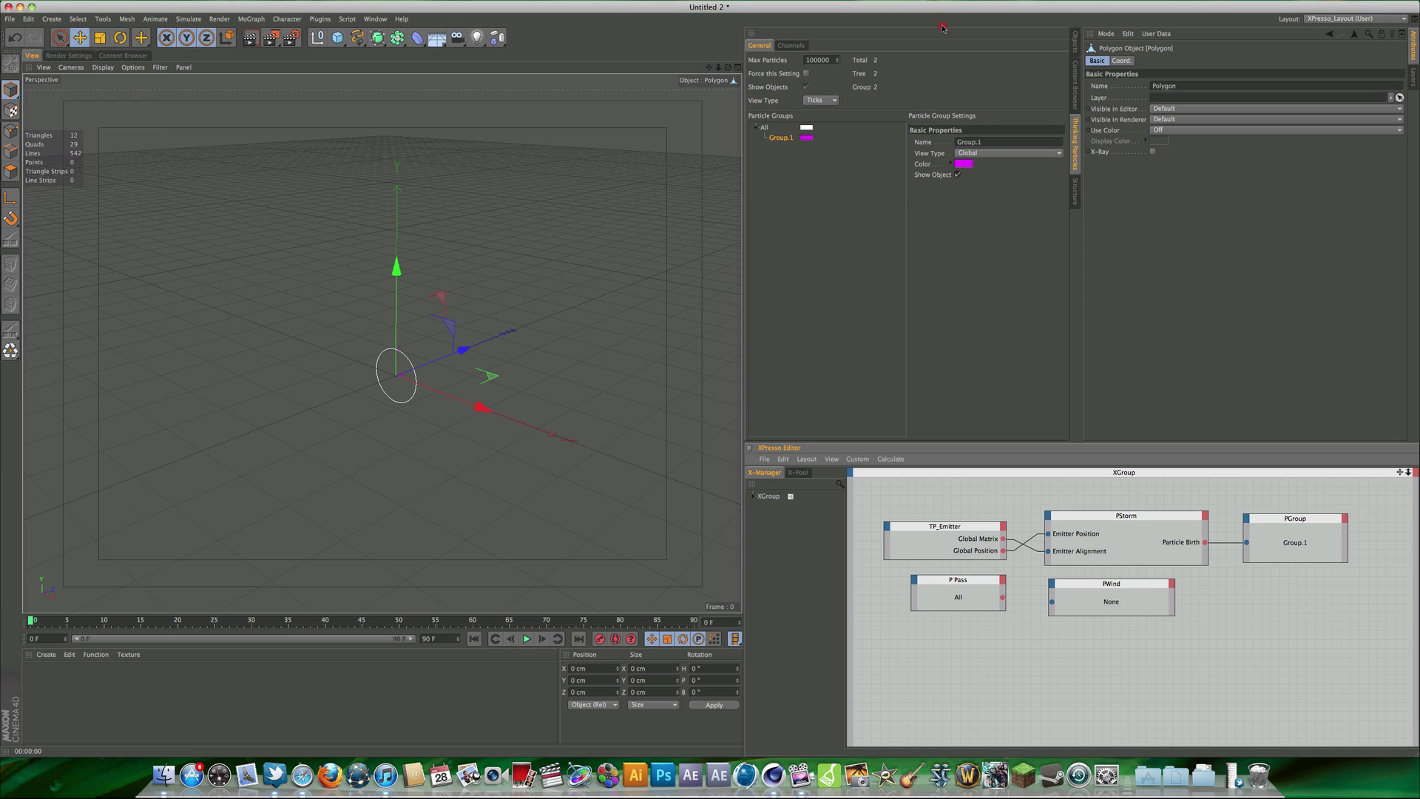
pyautogui.click(1074, 42)
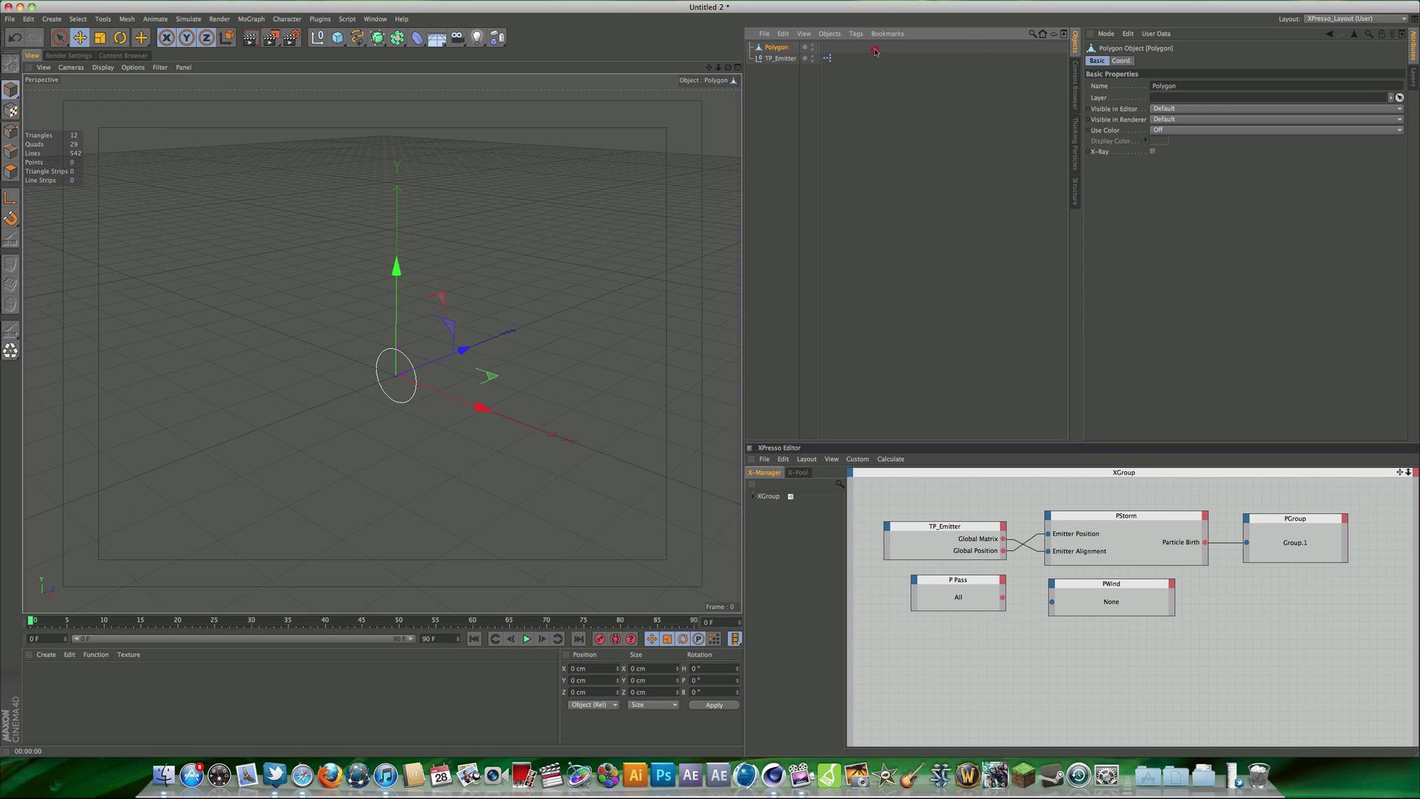
pyautogui.press('Delete')
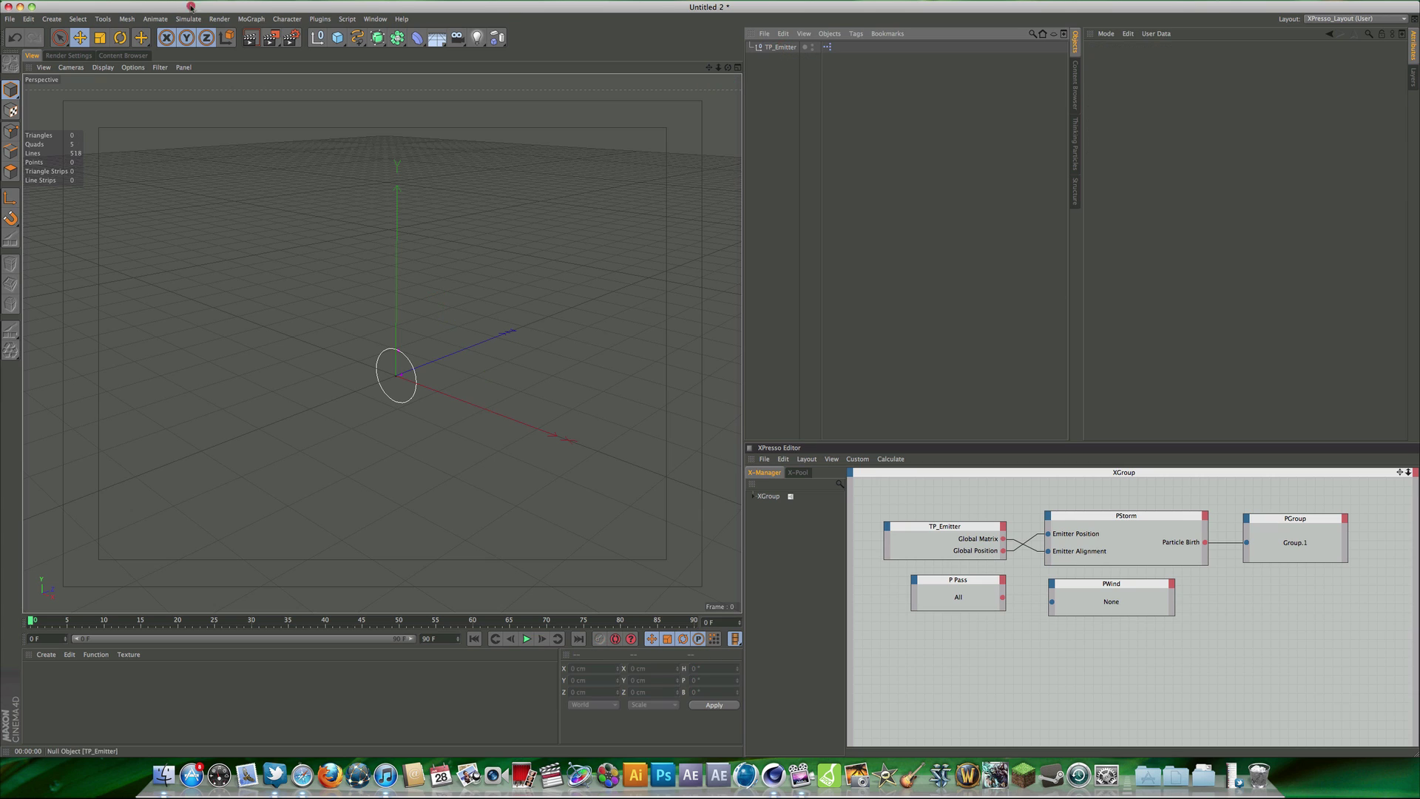
# - Create a null object, name it PWind and make it a child of TP_Emitter
pyautogui.click(52, 18)
pyautogui.moveTo(63, 34)
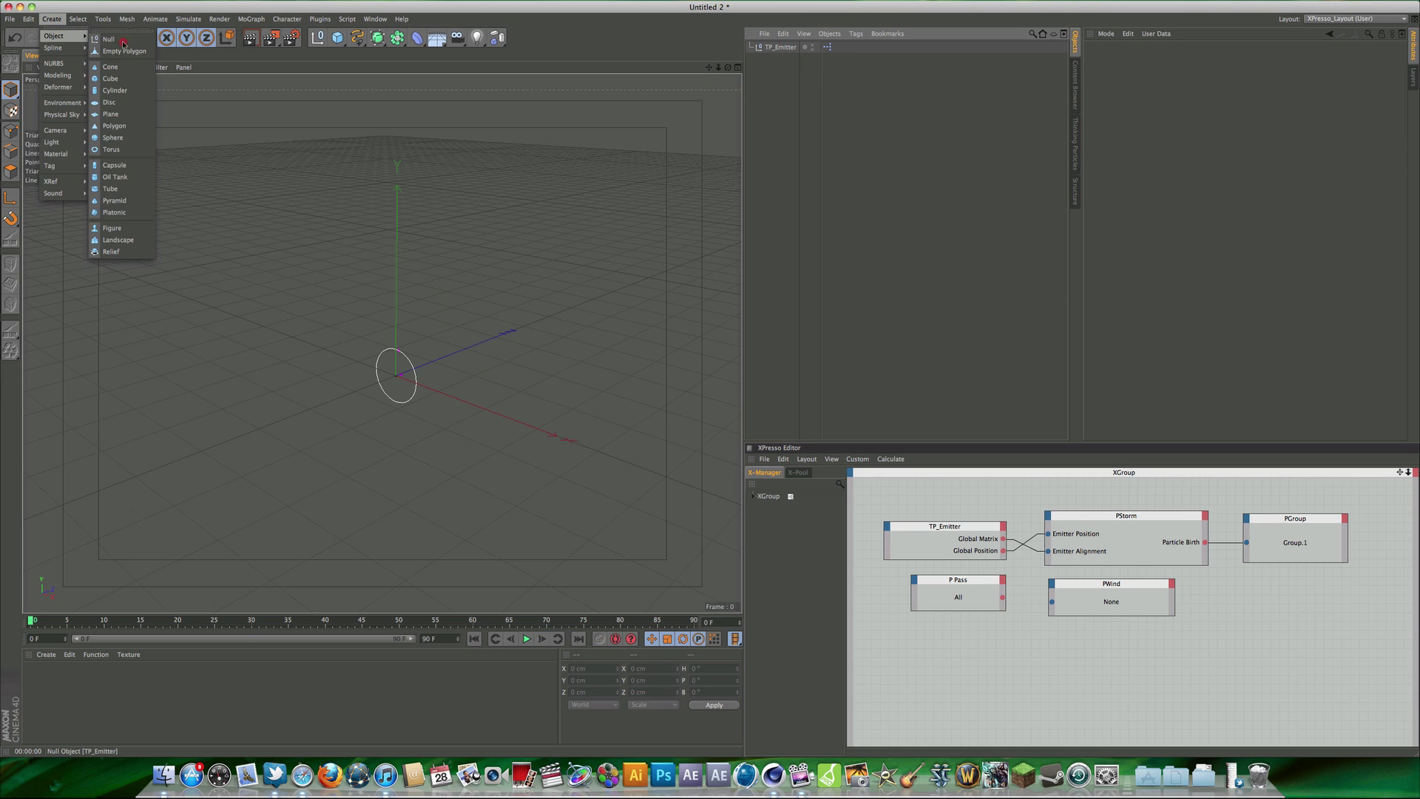
pyautogui.click(122, 42)
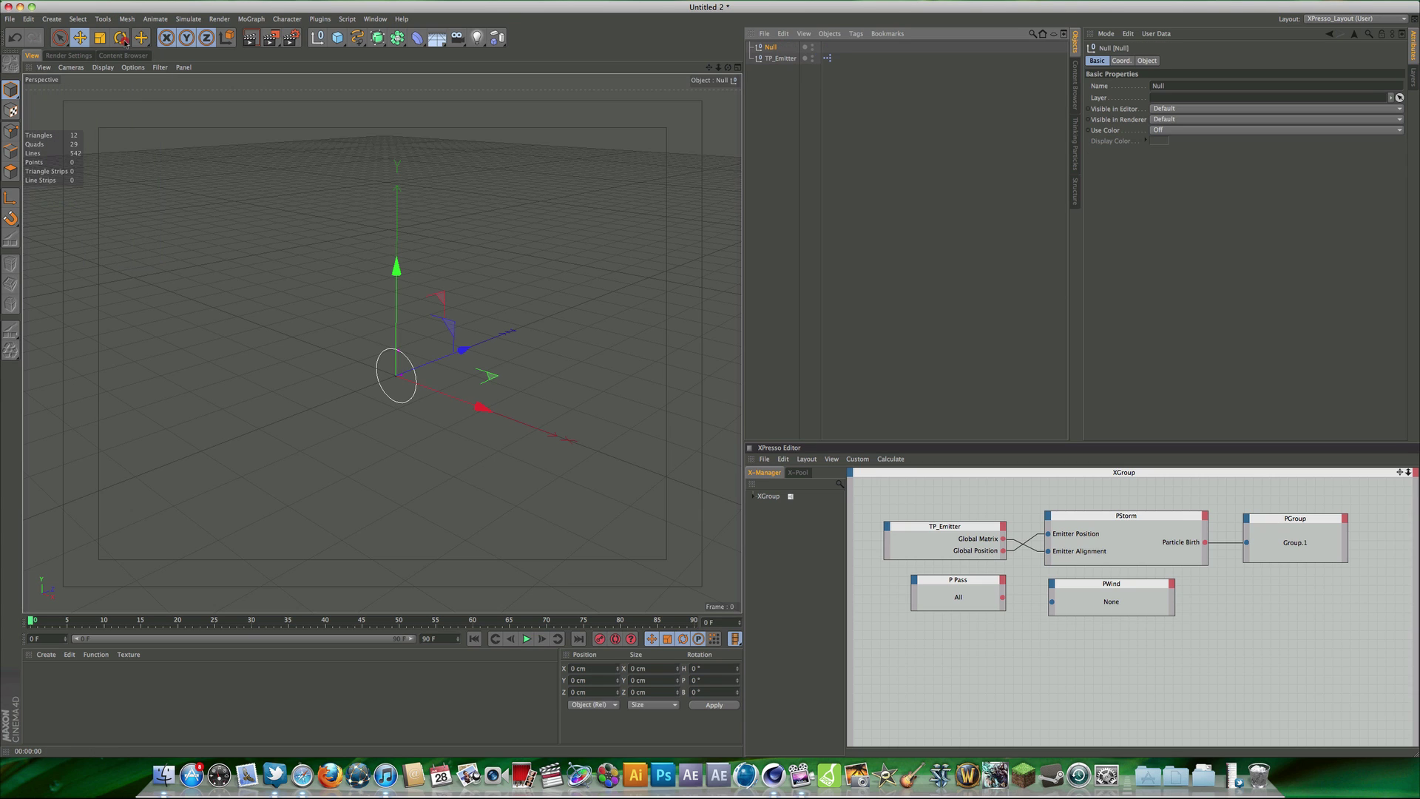
pyautogui.doubleClick(770, 47)
pyautogui.write('PW')
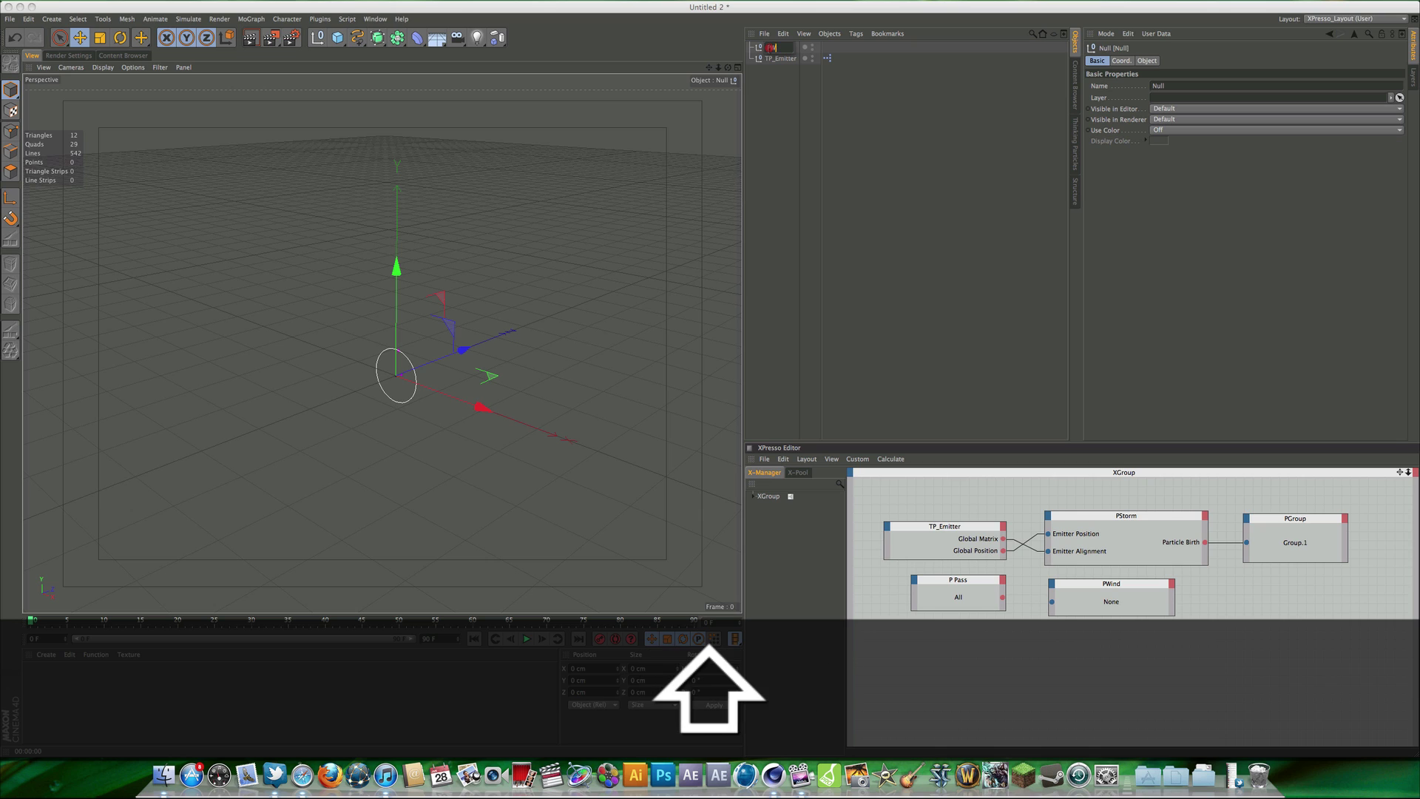
pyautogui.write('ind')
pyautogui.press('Return')
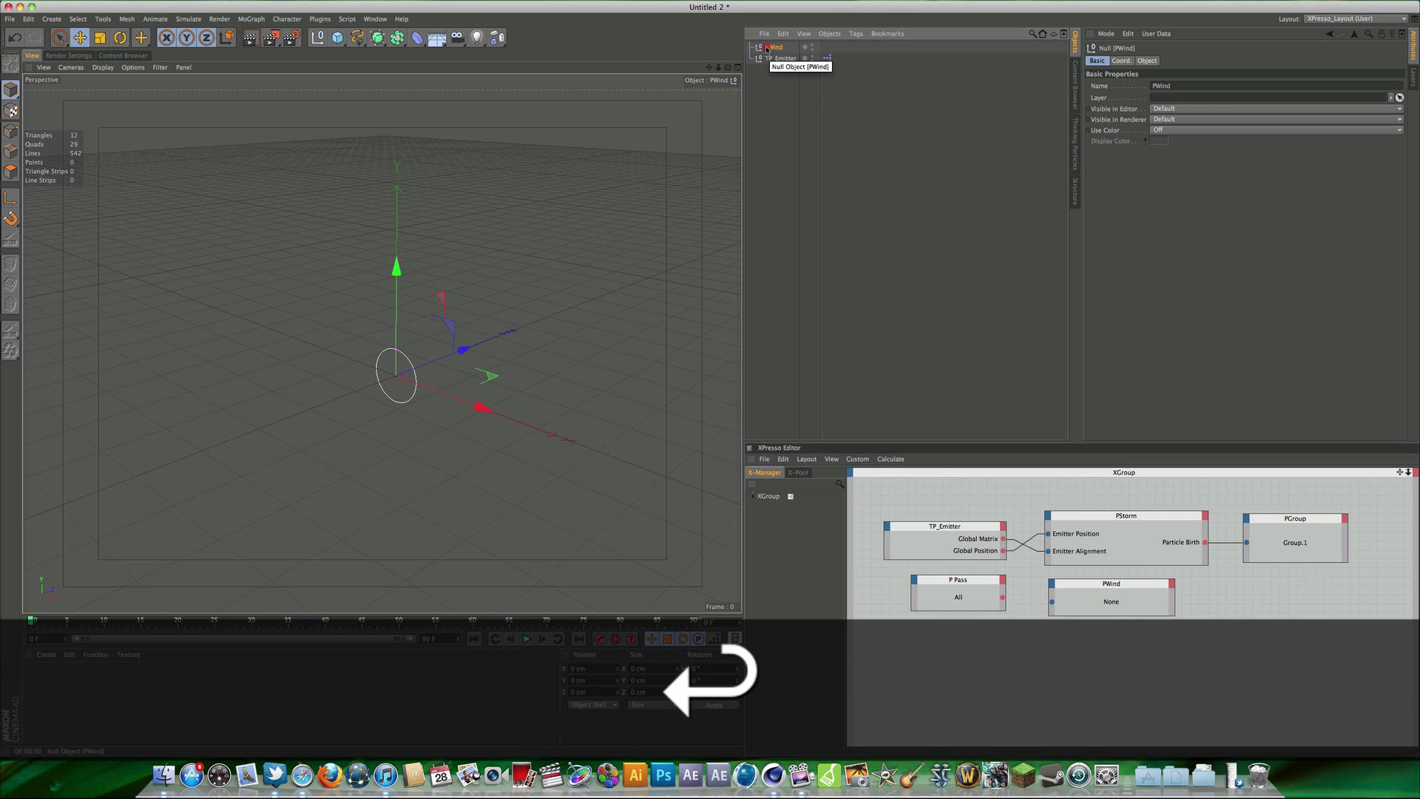
pyautogui.moveTo(778, 58); pyautogui.dragTo(778, 59)
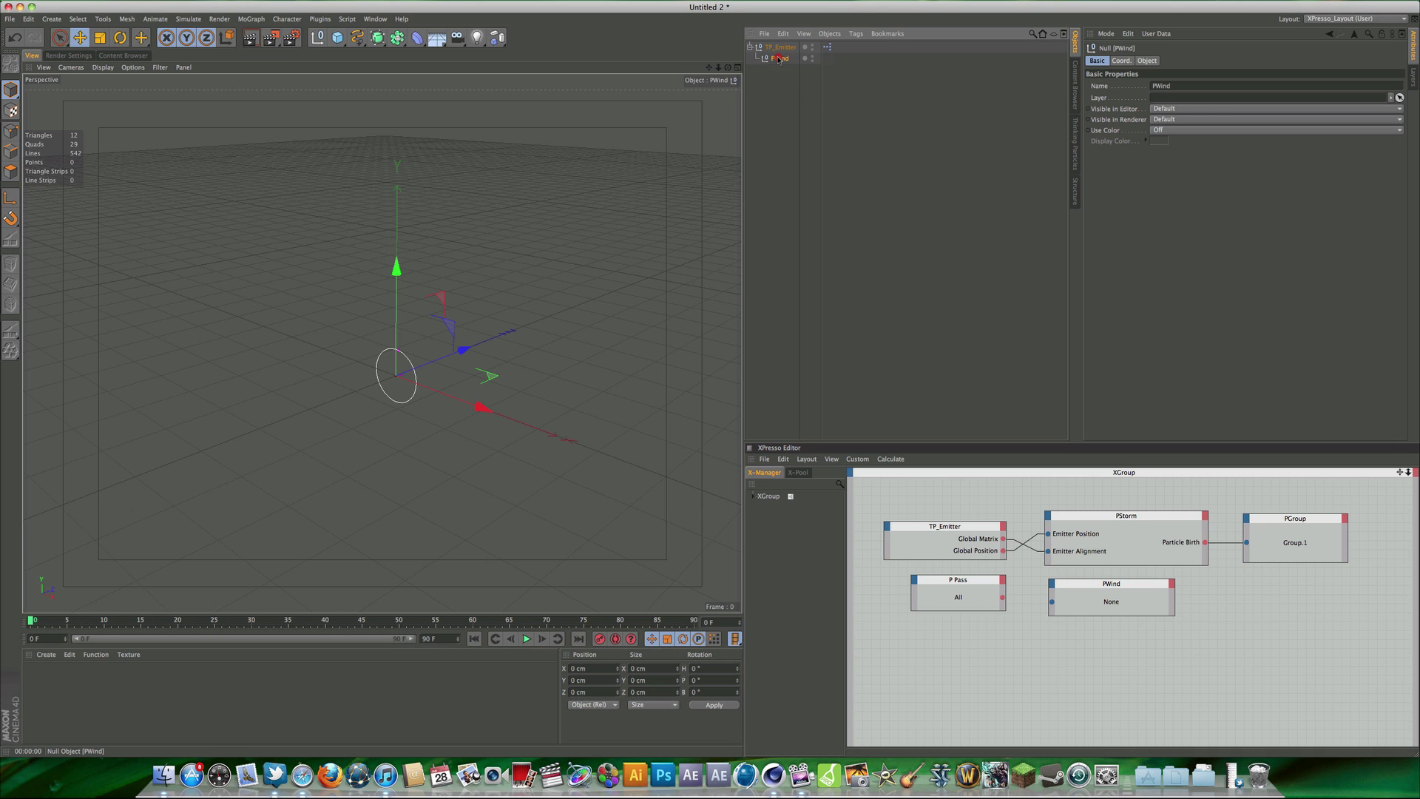
pyautogui.click(776, 108)
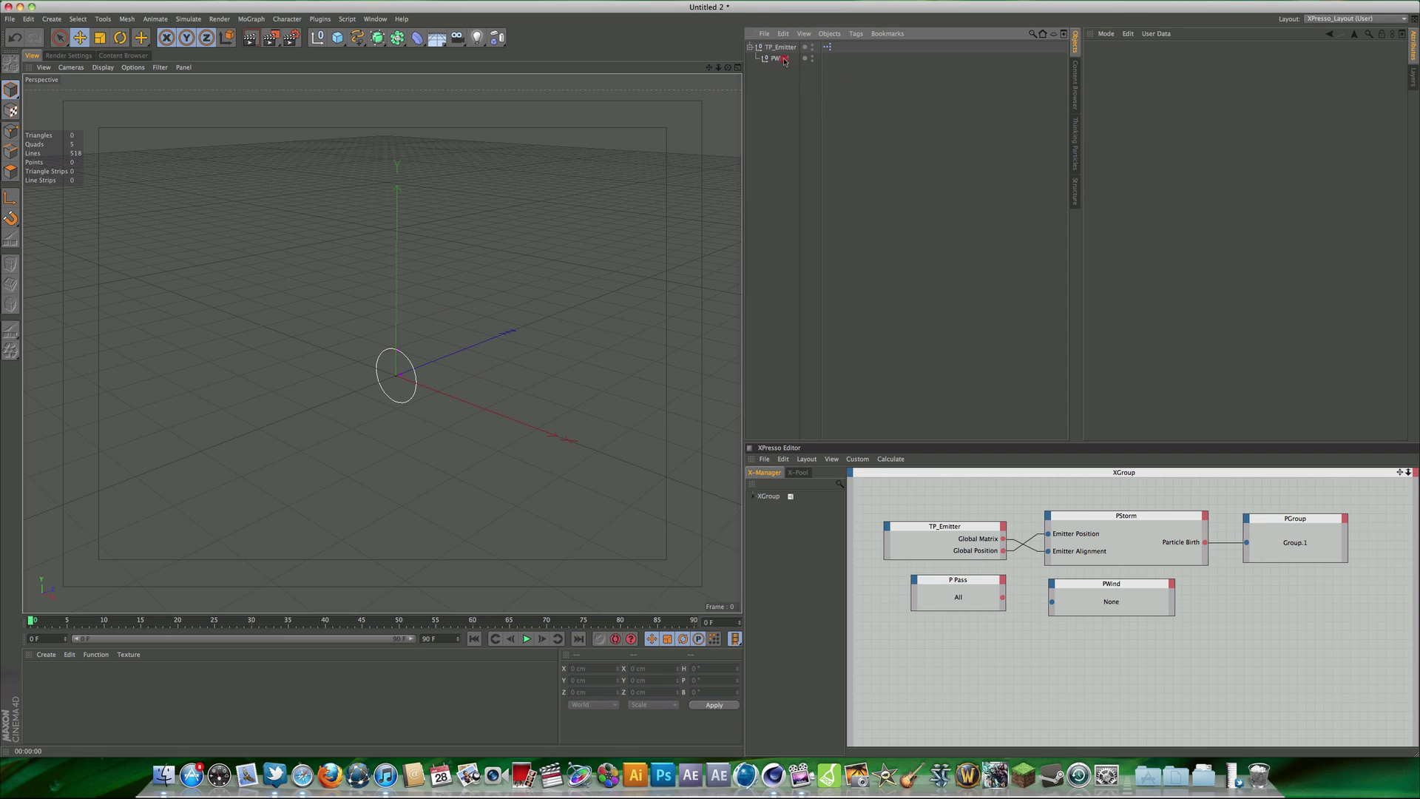
# - Assign the PWind null to the PWind node and connect the P Pass output to that node's input
pyautogui.moveTo(785, 60); pyautogui.dragTo(1112, 602)
pyautogui.click(1145, 679)
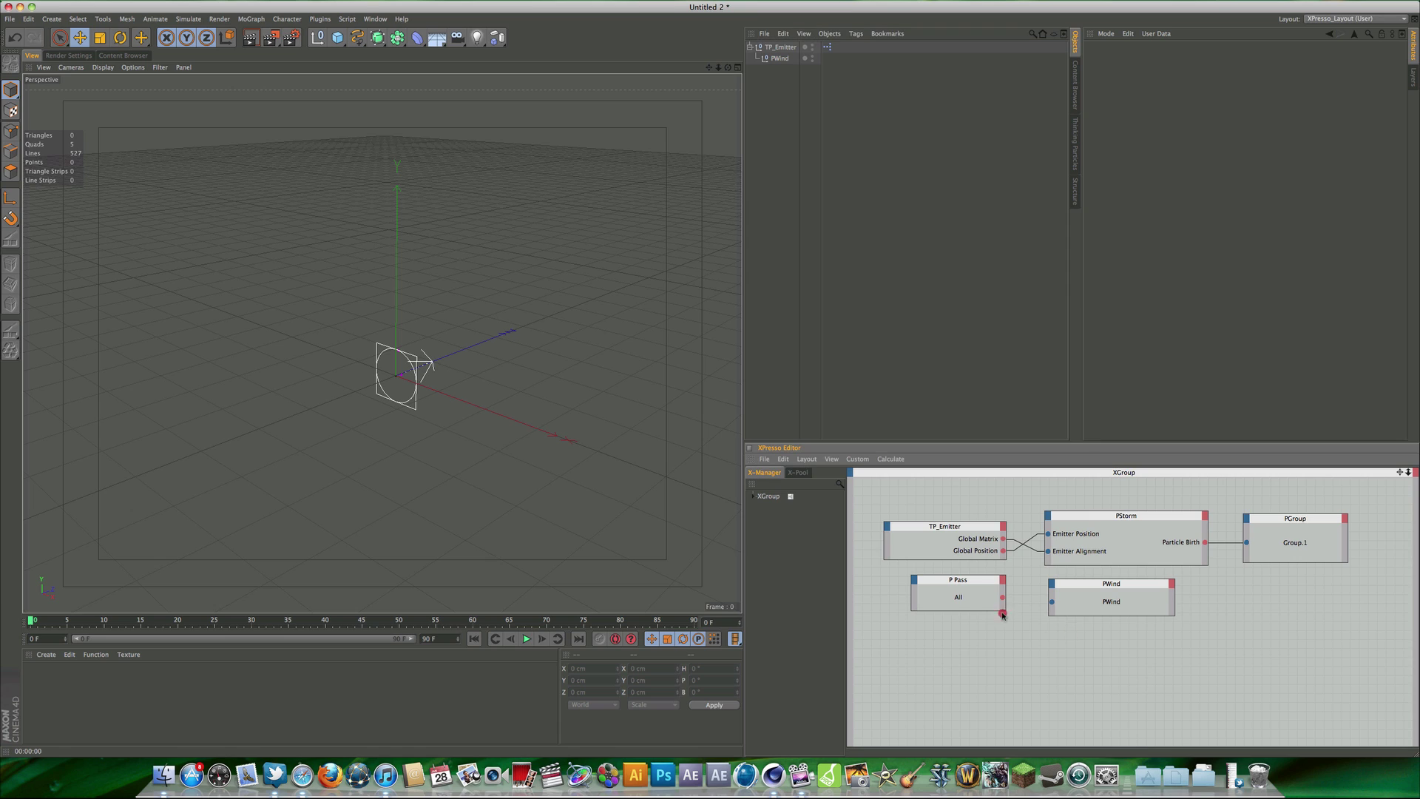
pyautogui.moveTo(985, 583); pyautogui.dragTo(1135, 592)
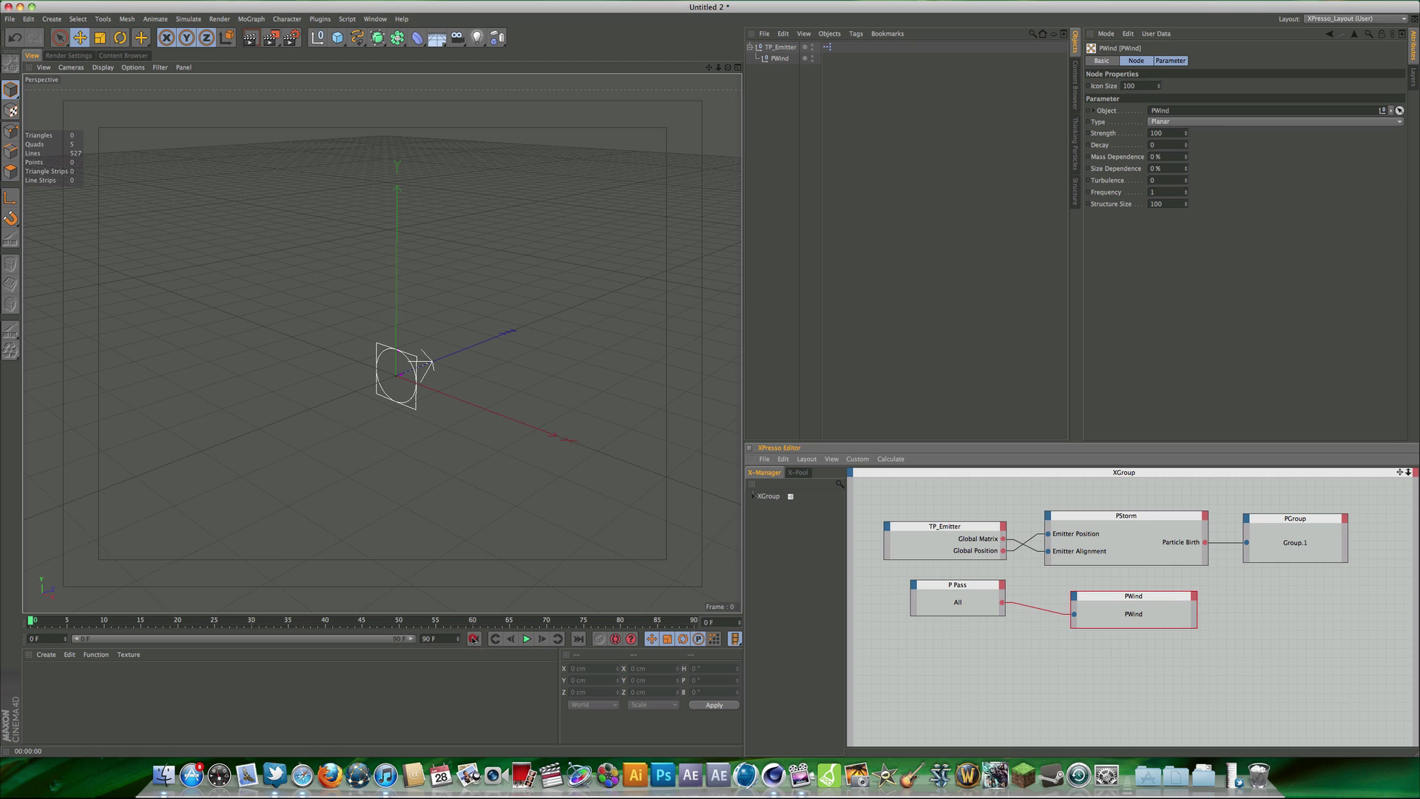
# - Play the animation to check the wind's effect, stop it, and shift the PStorm and PWind nodes into a neater layout
pyautogui.click(528, 639)
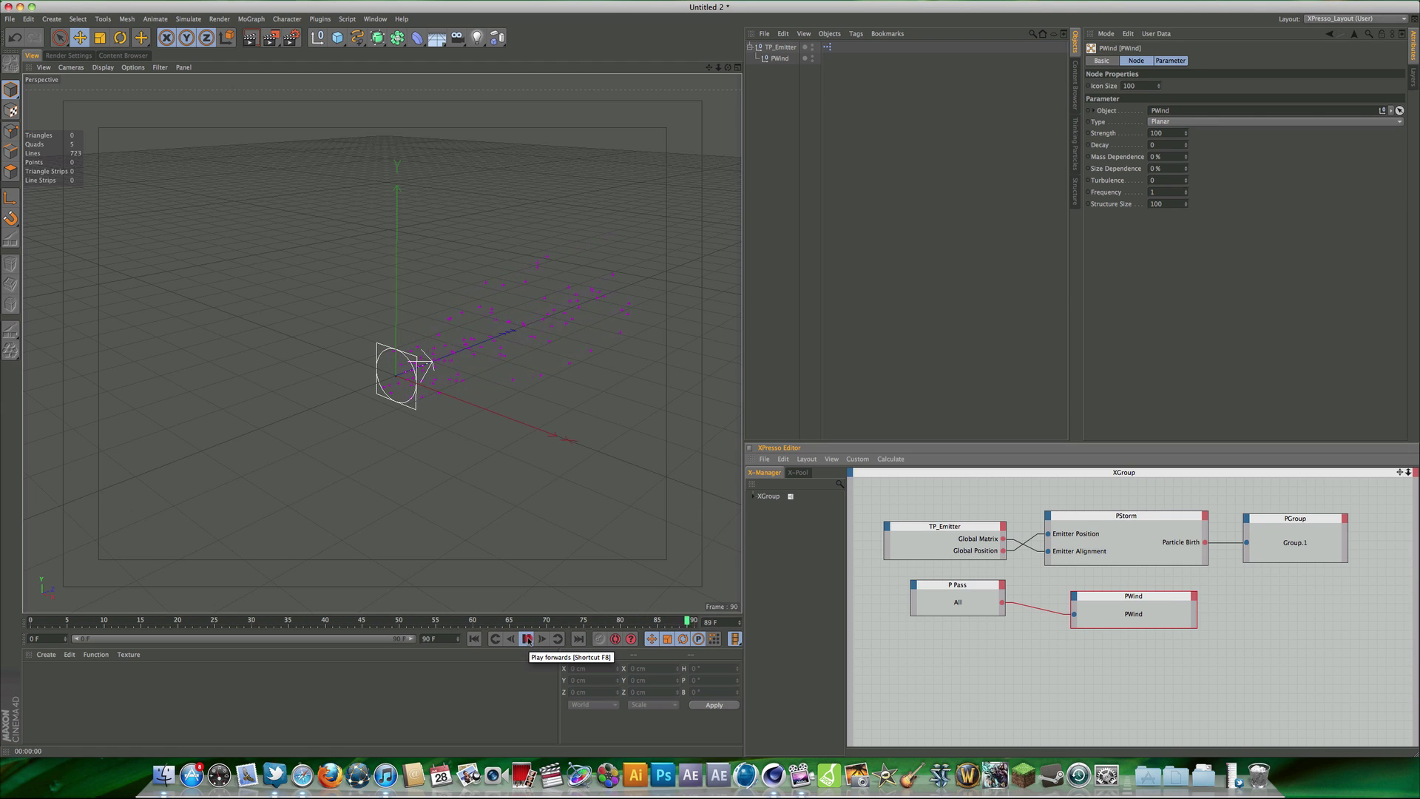
pyautogui.click(527, 639)
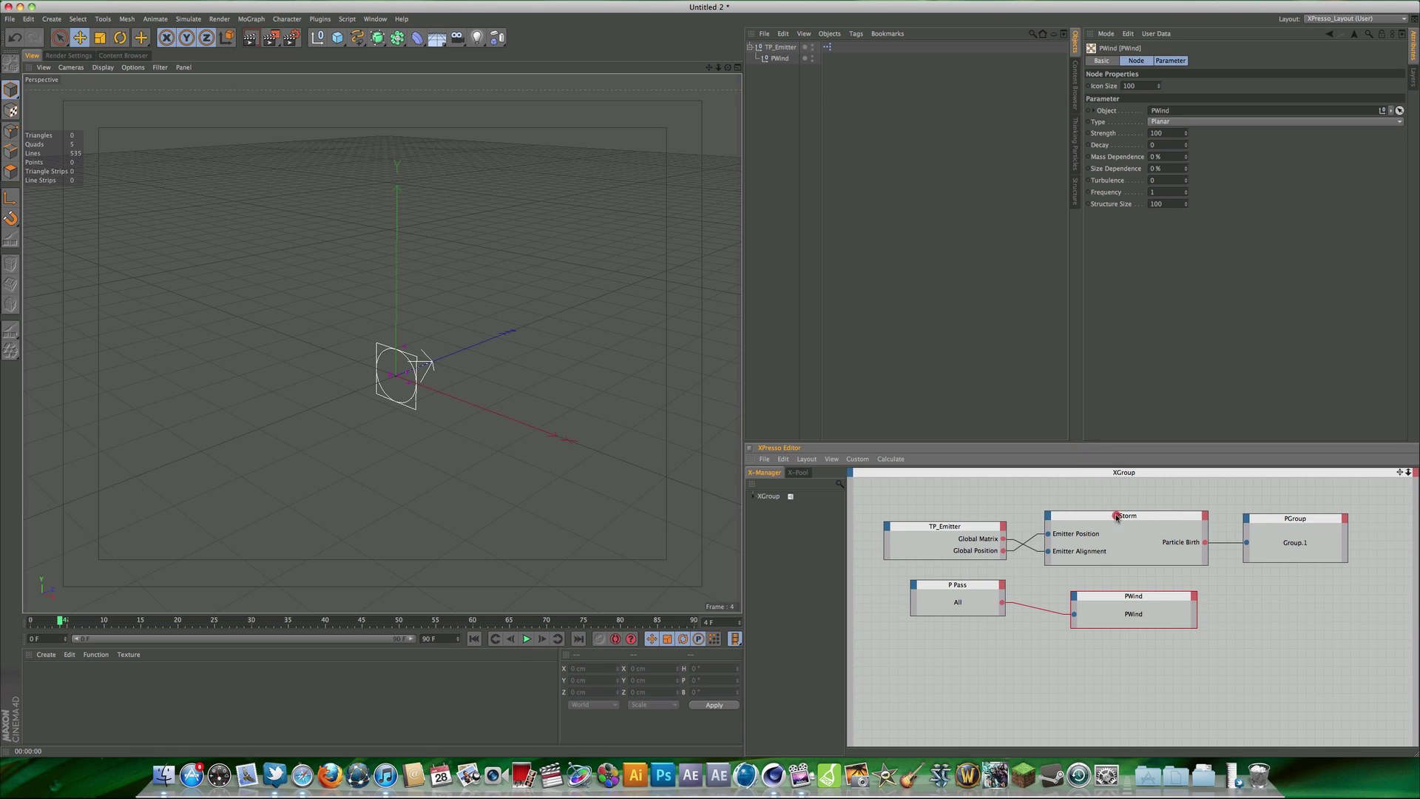
pyautogui.moveTo(1116, 516); pyautogui.dragTo(1117, 503)
pyautogui.moveTo(1129, 597); pyautogui.dragTo(1118, 579)
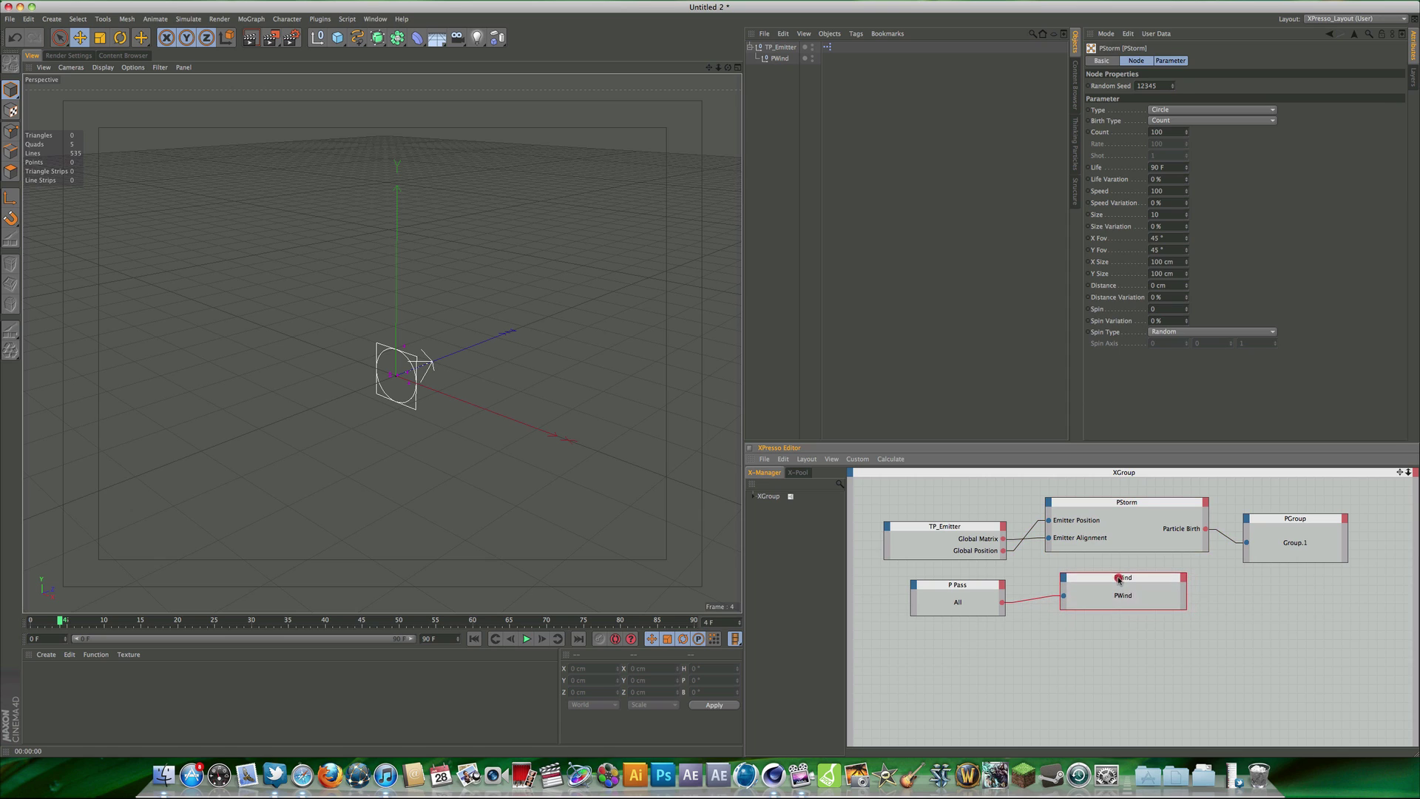
pyautogui.click(1124, 503)
# - Set the TP_Emitter null's pitch rotation (R.P) to 90° so the emitter points upward
pyautogui.click(780, 47)
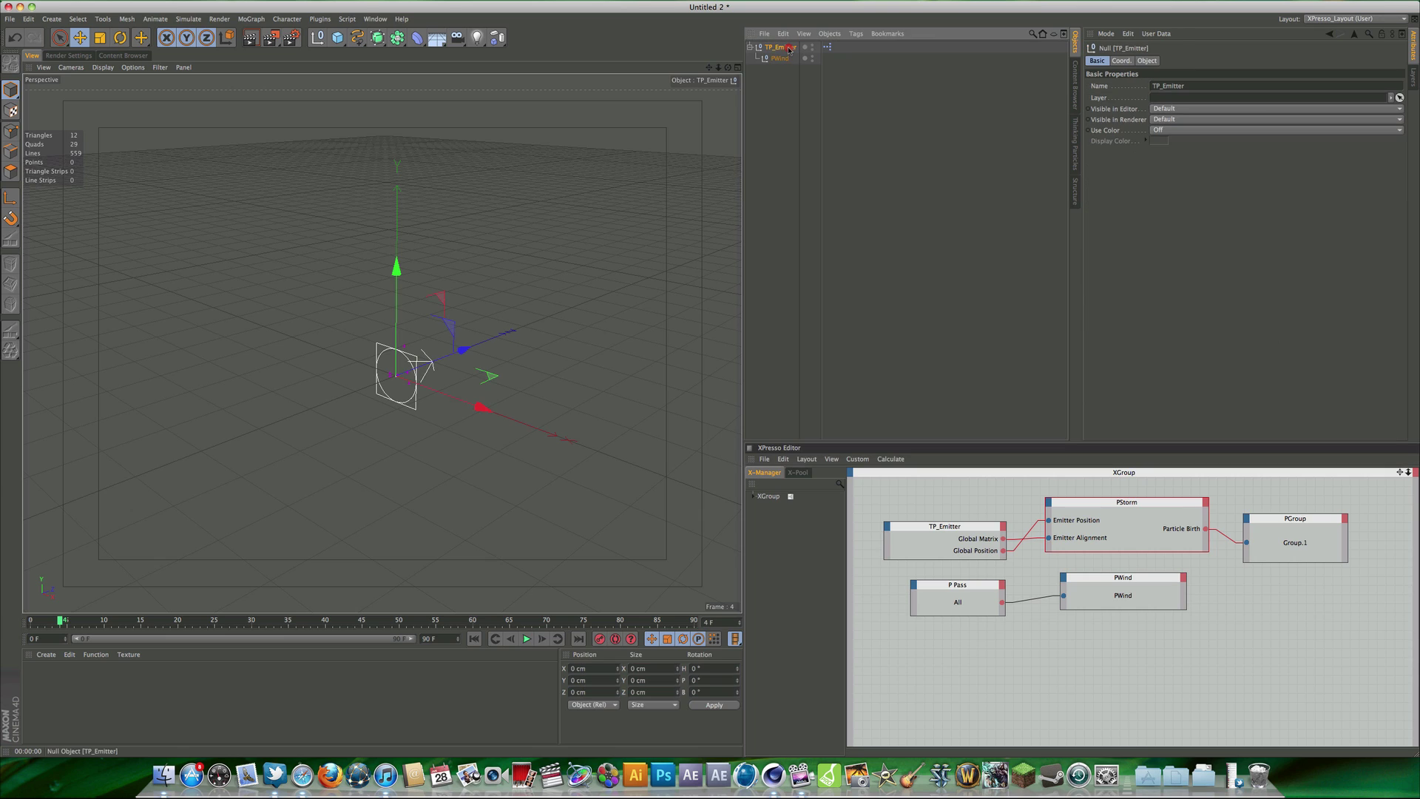
pyautogui.click(1121, 60)
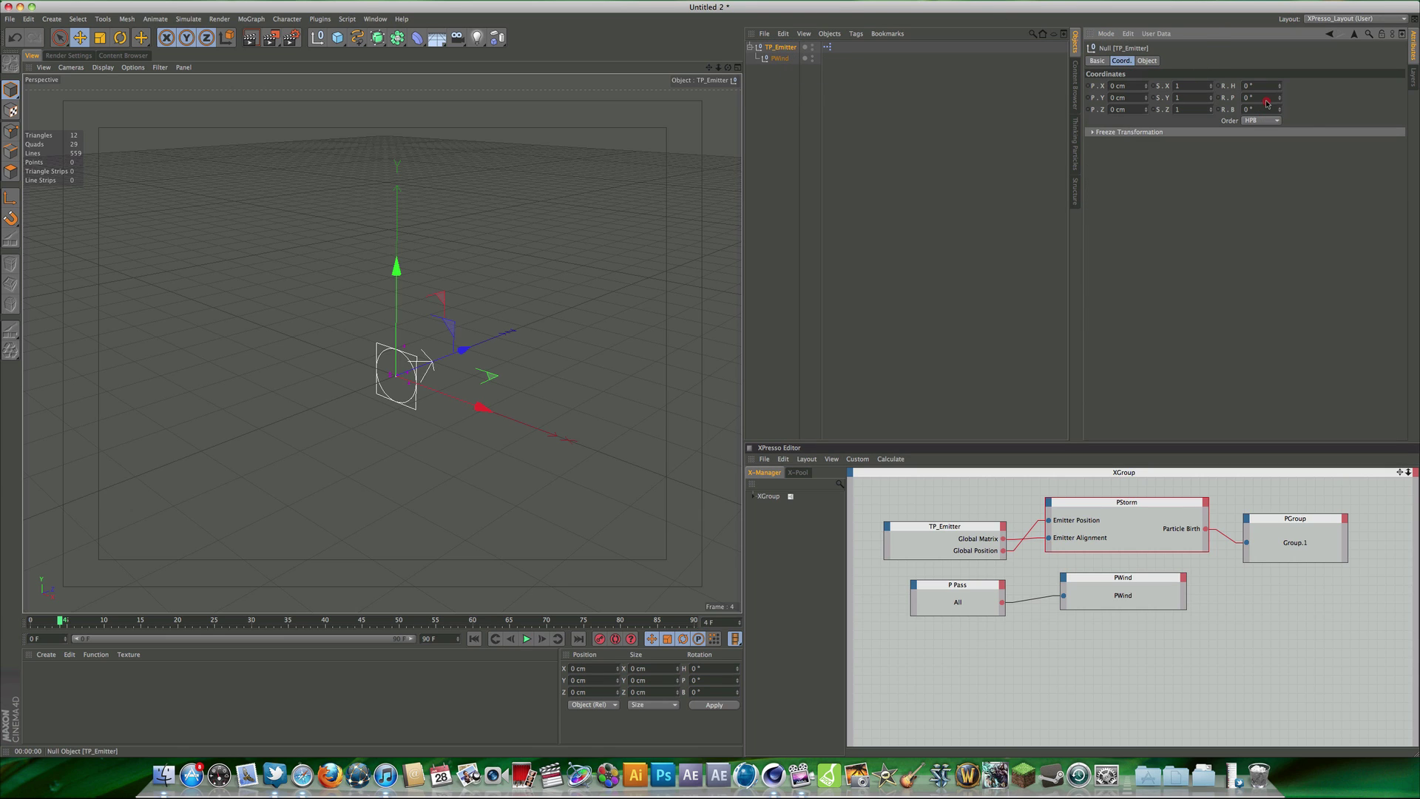
pyautogui.click(1266, 99)
# - Preview the upward particle emission from the start of the animation and rewind to frame 0
pyautogui.click(474, 638)
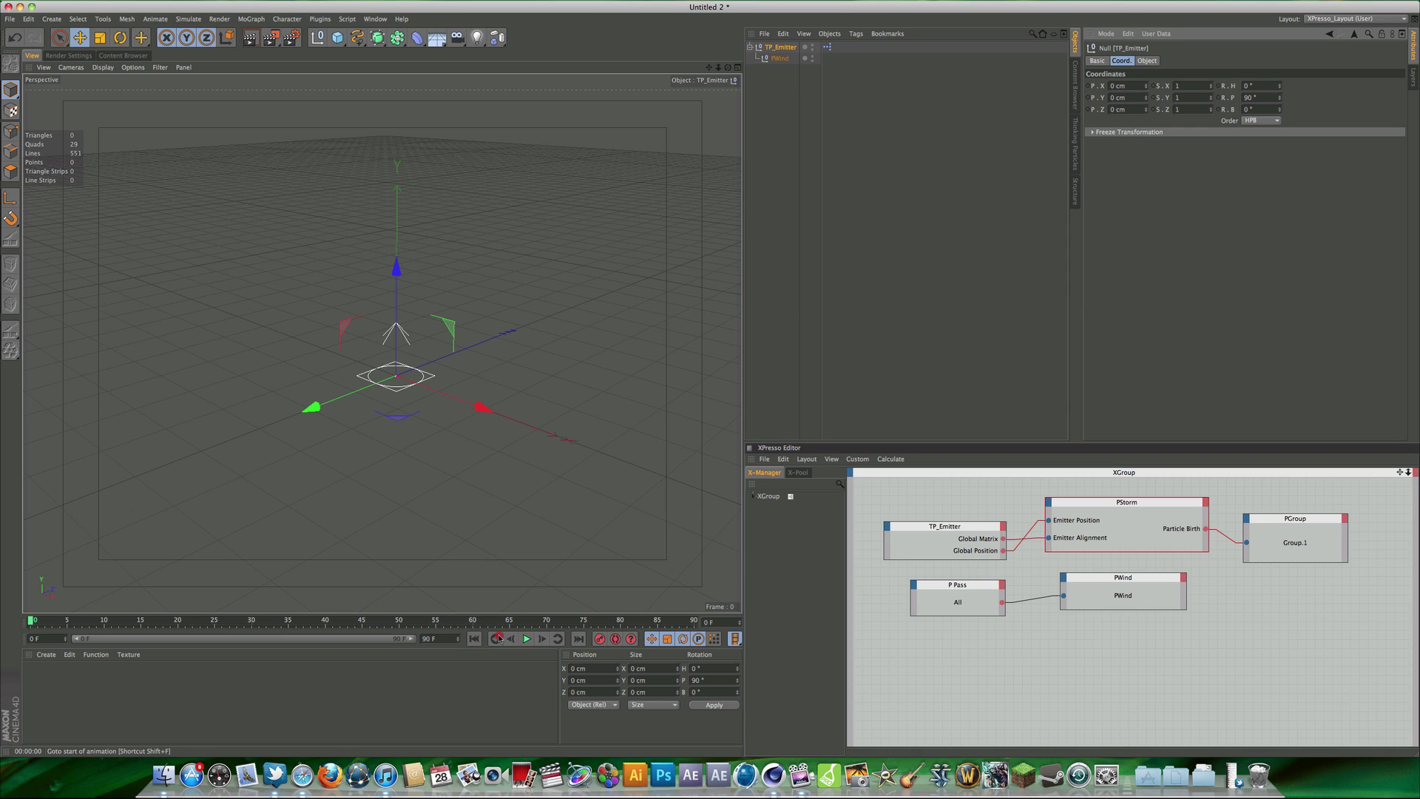
pyautogui.click(526, 639)
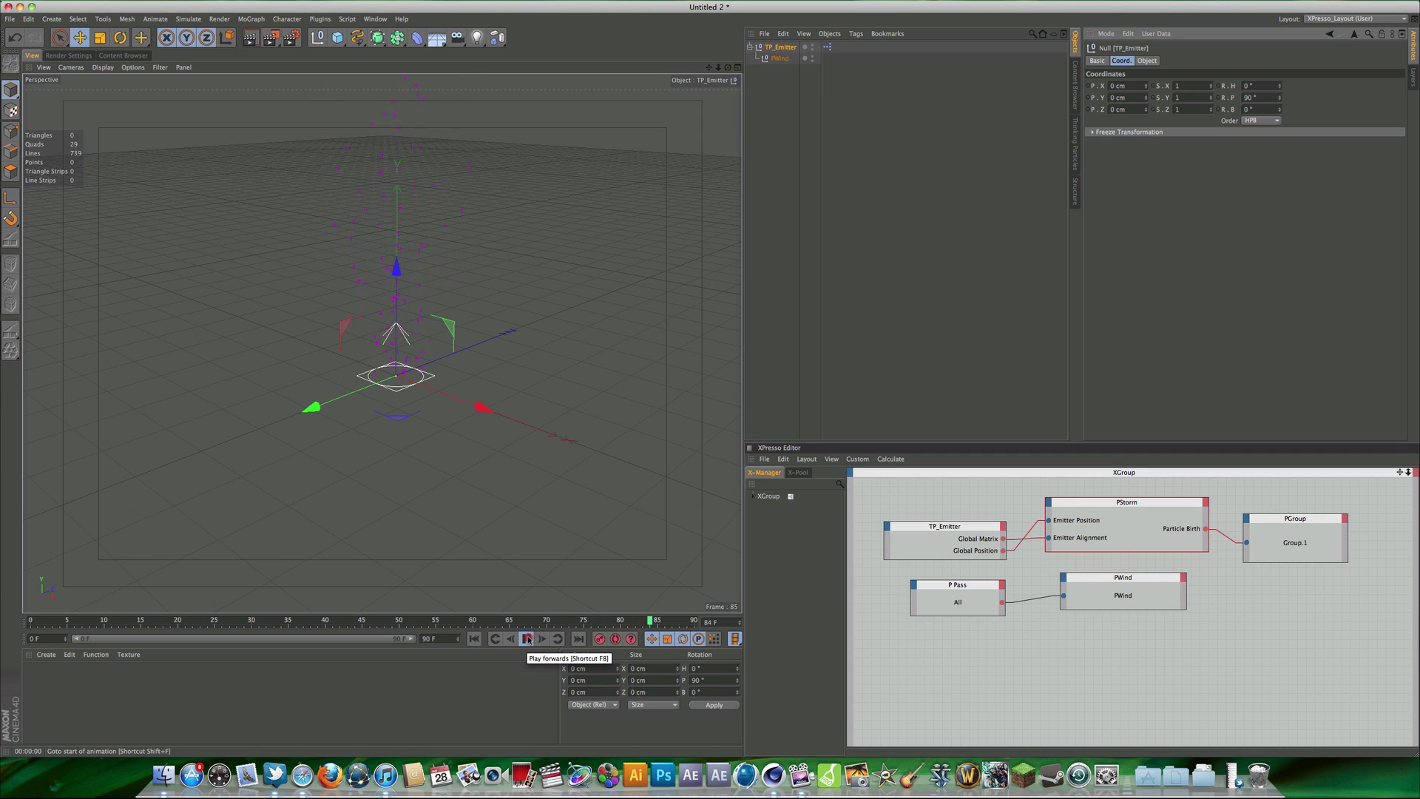
pyautogui.click(477, 639)
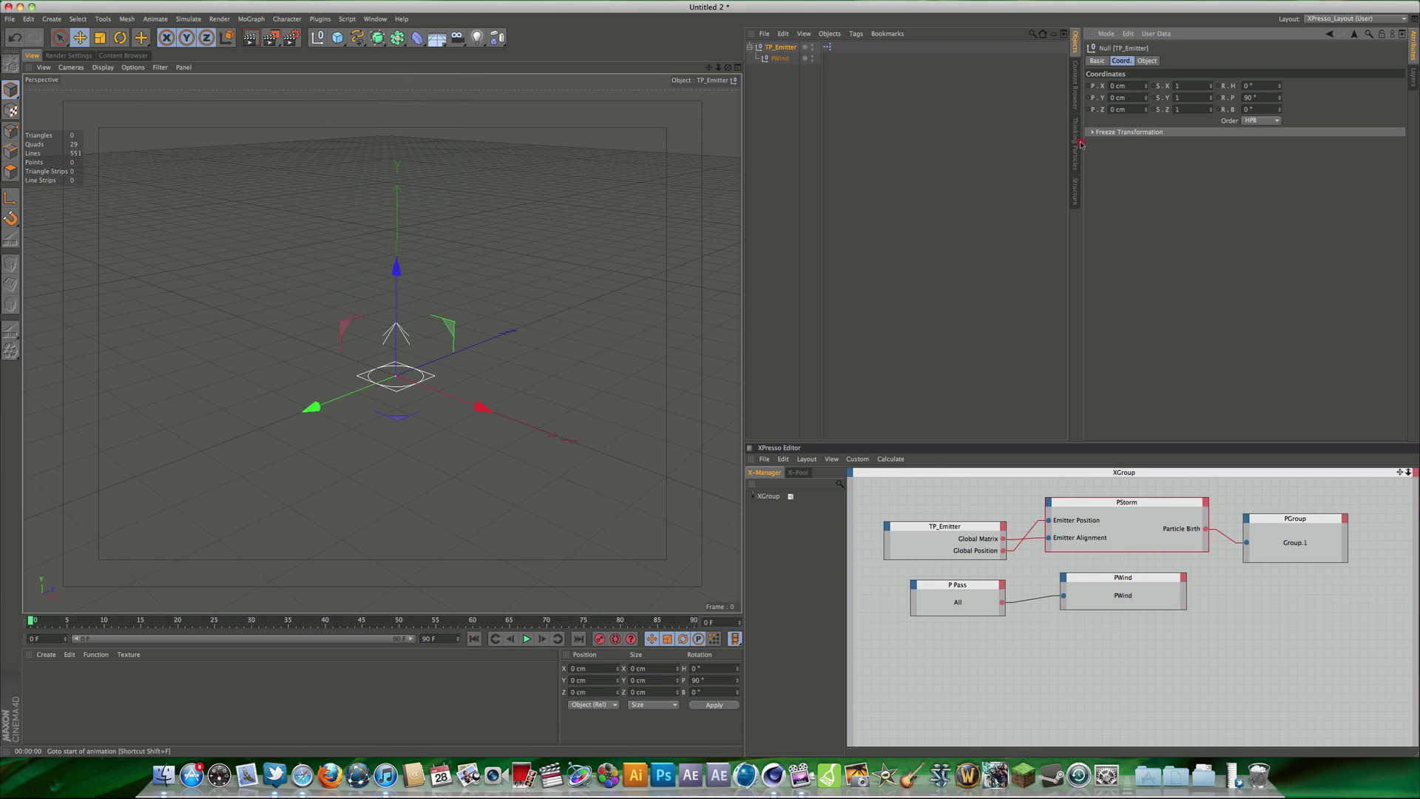
# - Open the PStorm node's parameters, switch its Type to Rectangle and set it back to Circle
pyautogui.click(1145, 511)
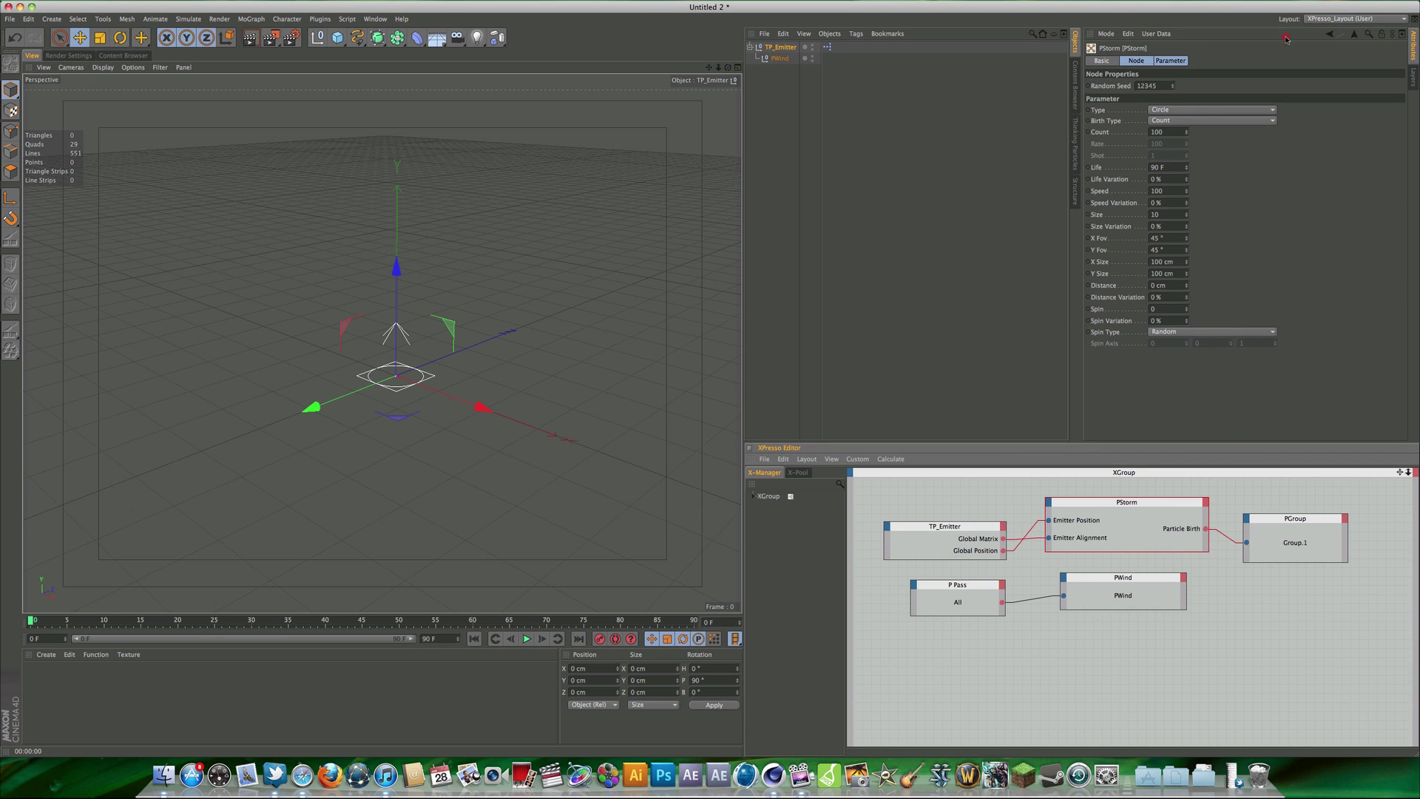
pyautogui.click(1179, 112)
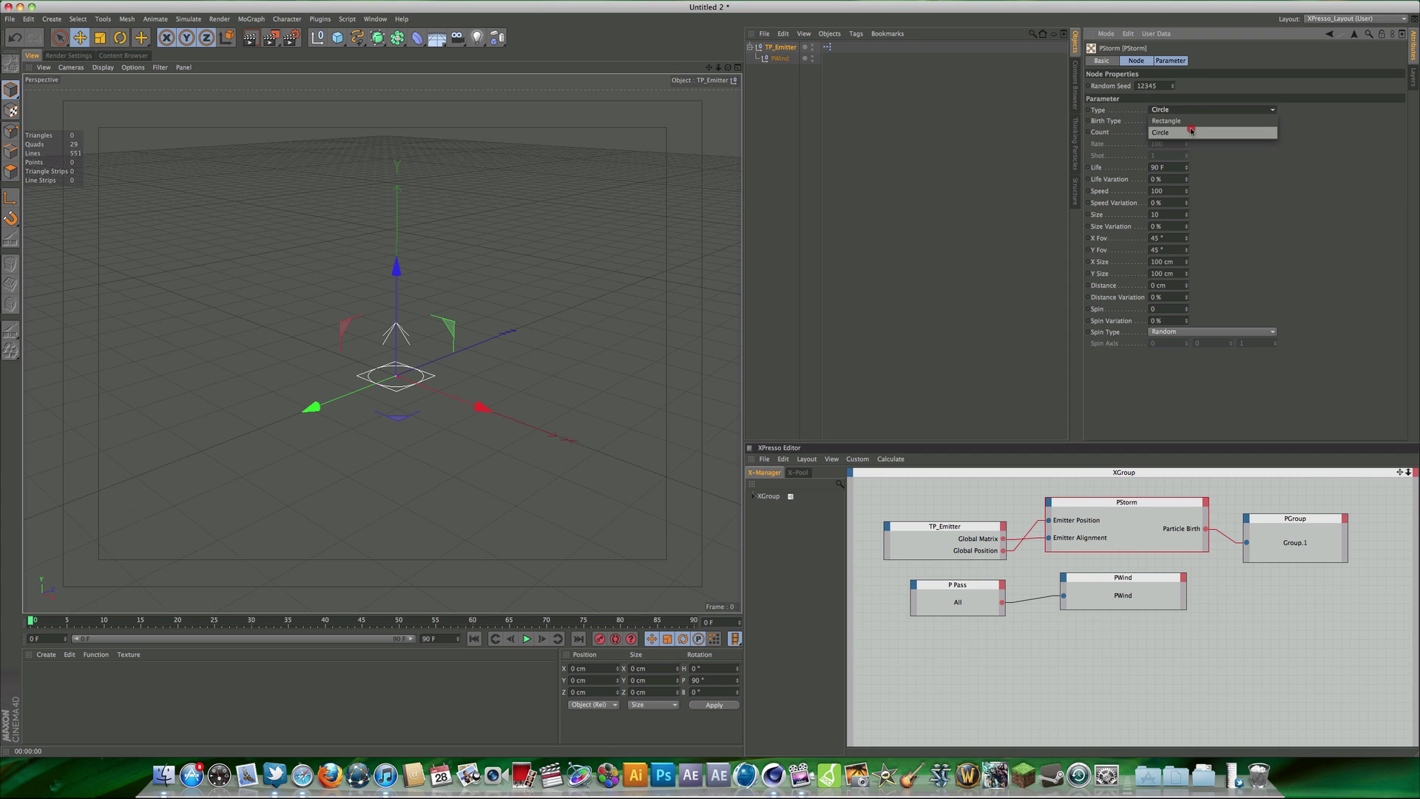
pyautogui.click(1191, 121)
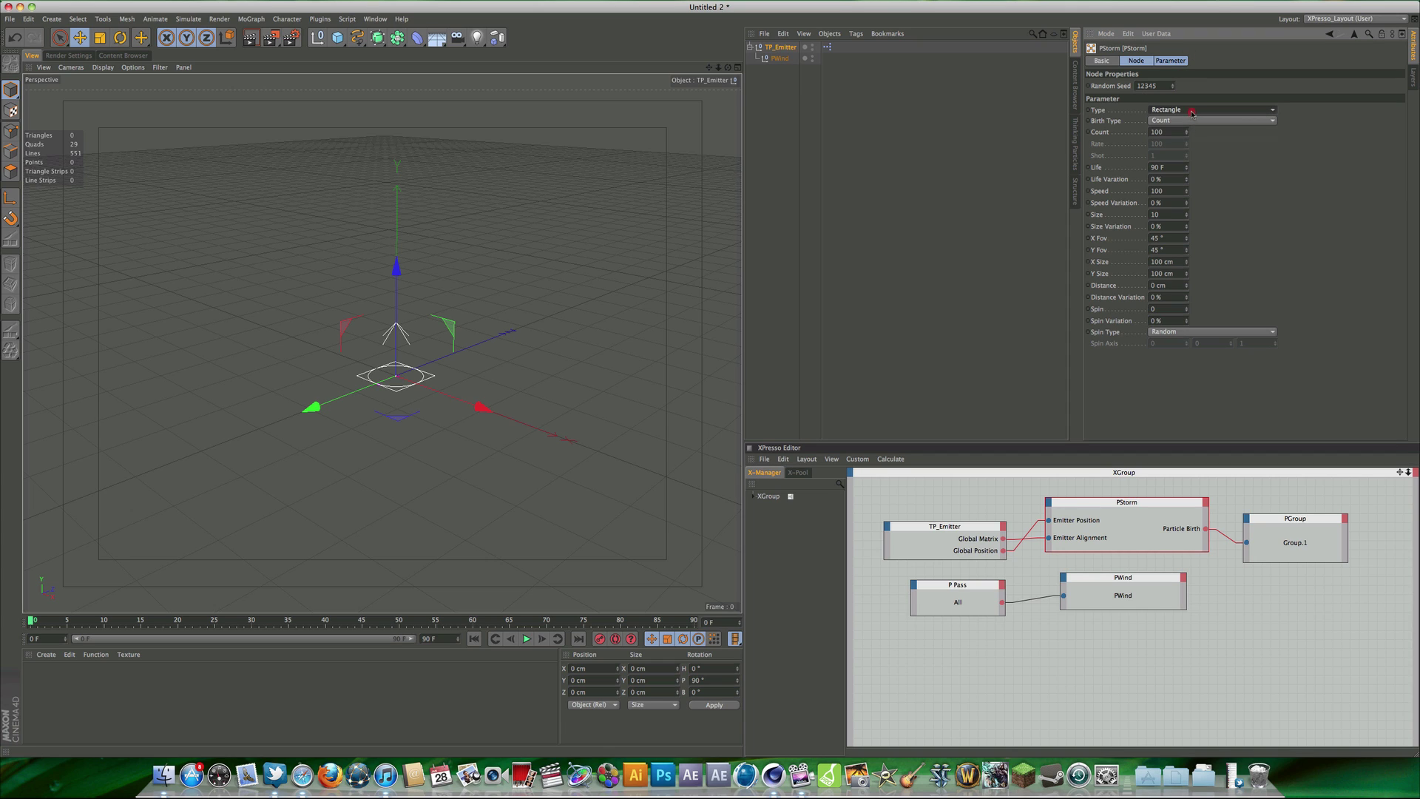
pyautogui.click(1191, 112)
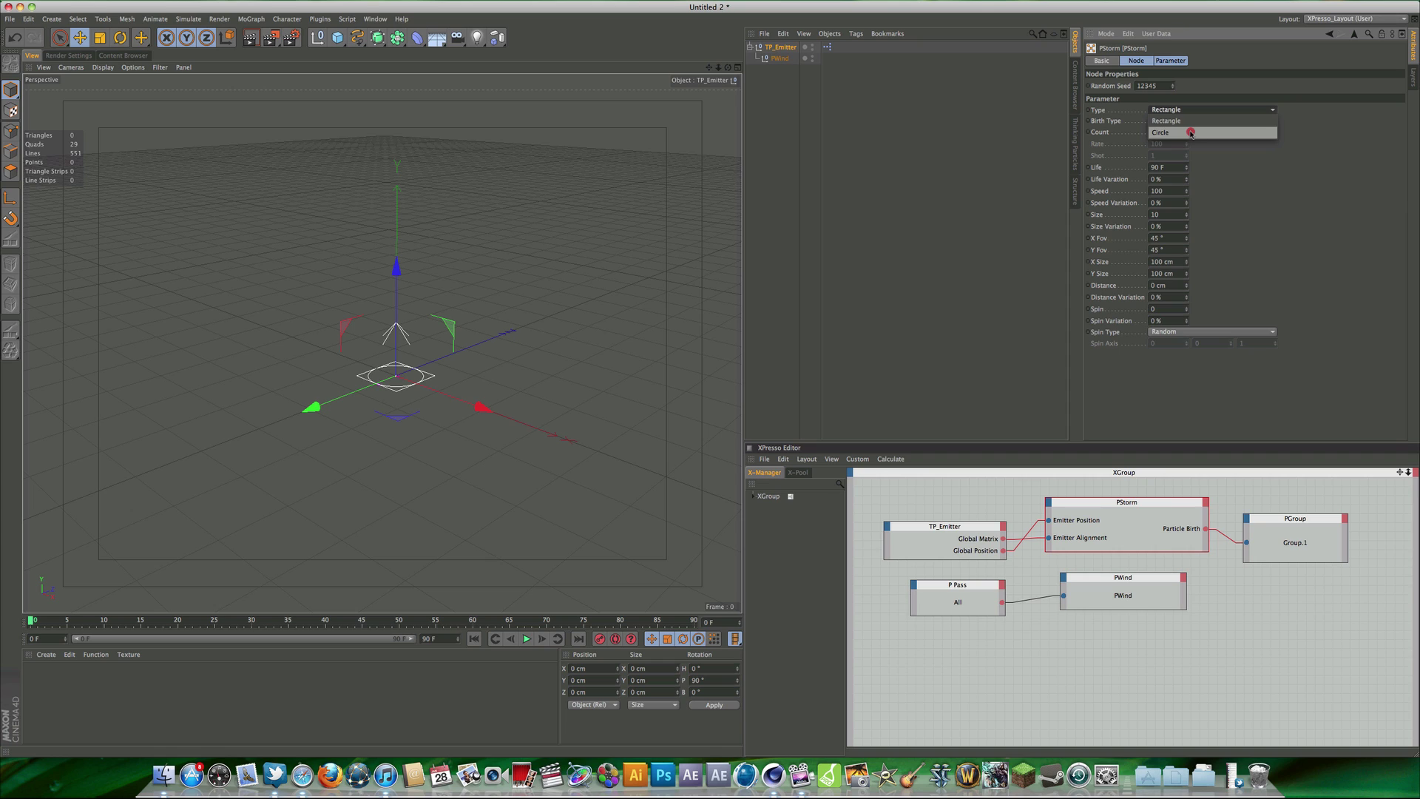
pyautogui.click(1191, 133)
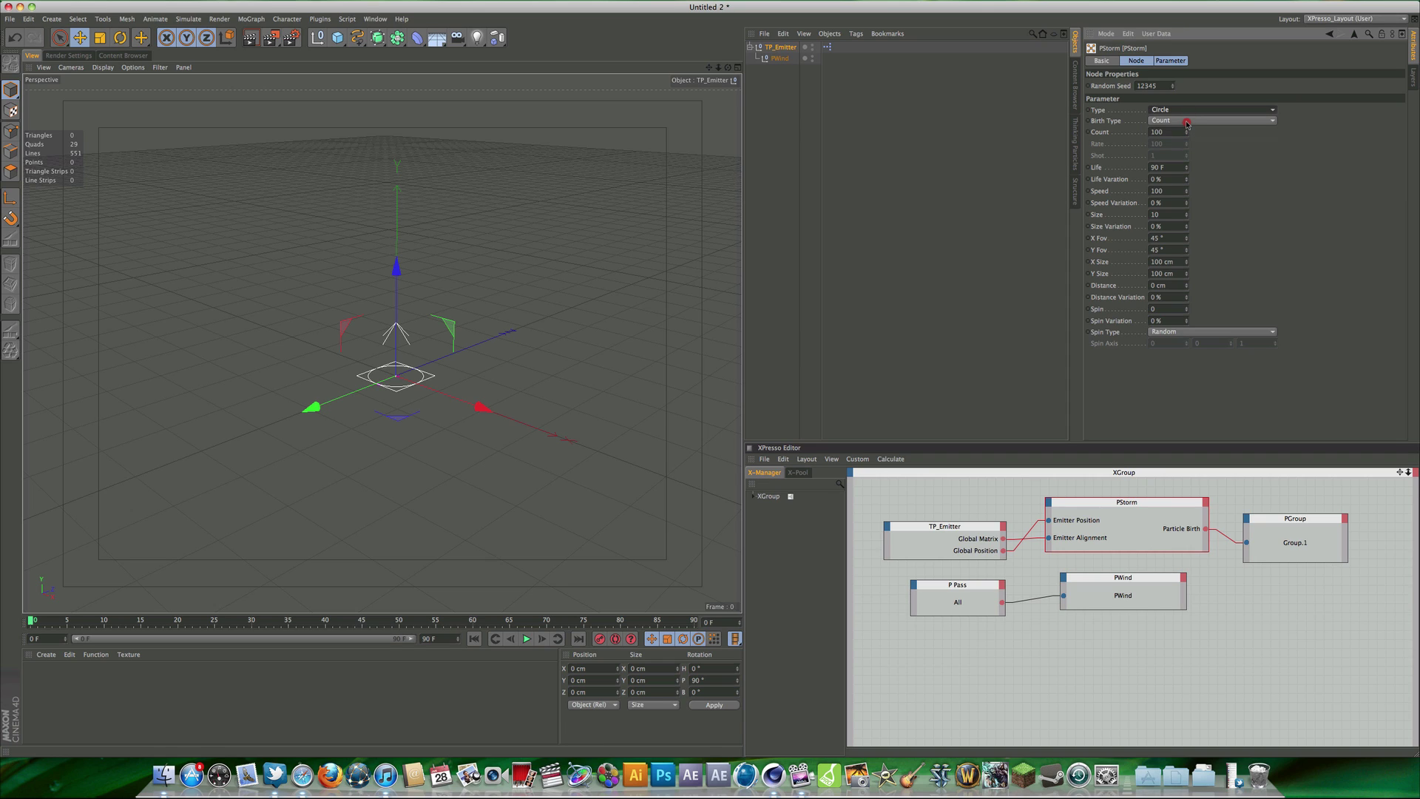
# - Try the Rate birth type on the PStorm node and adjust its Rate value to 98
pyautogui.click(1187, 121)
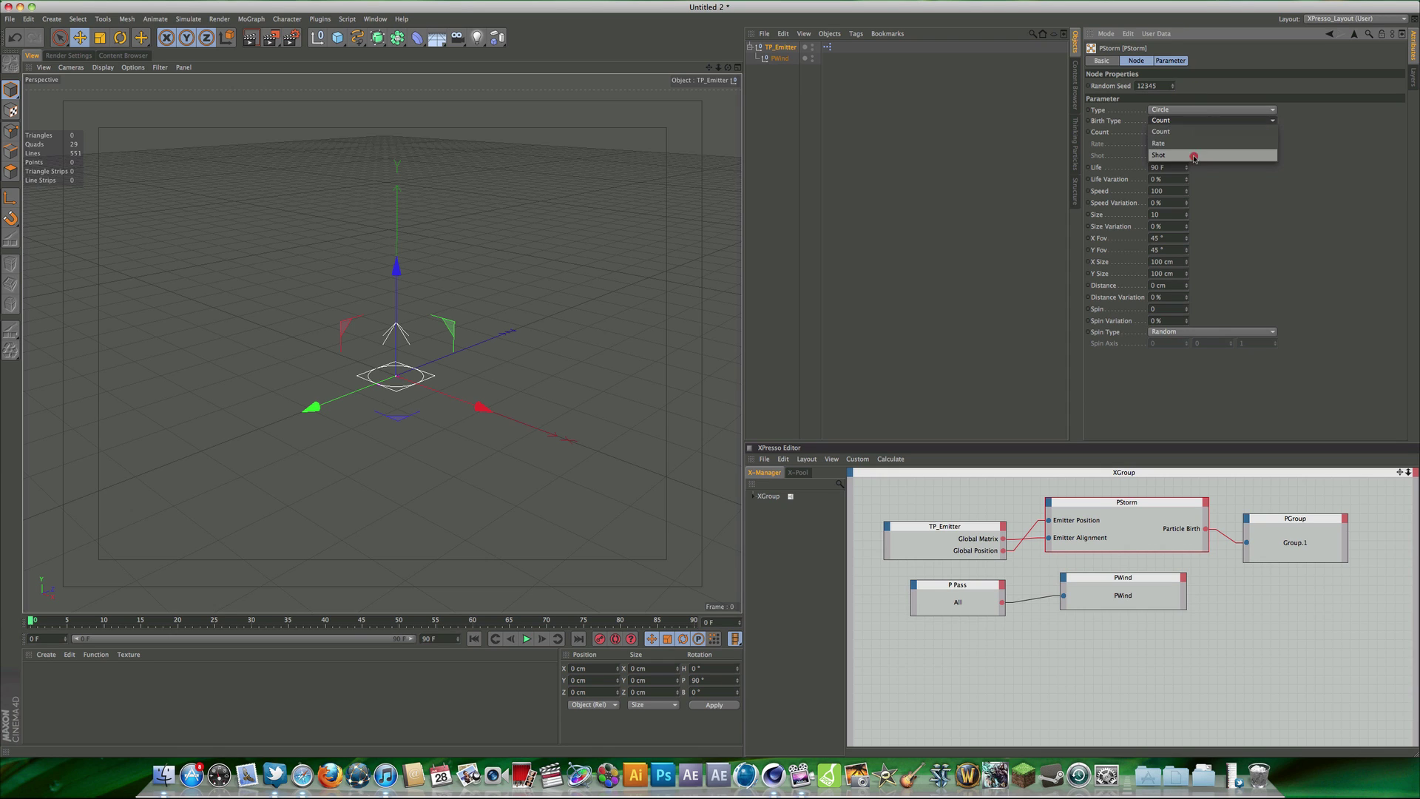
pyautogui.click(1193, 144)
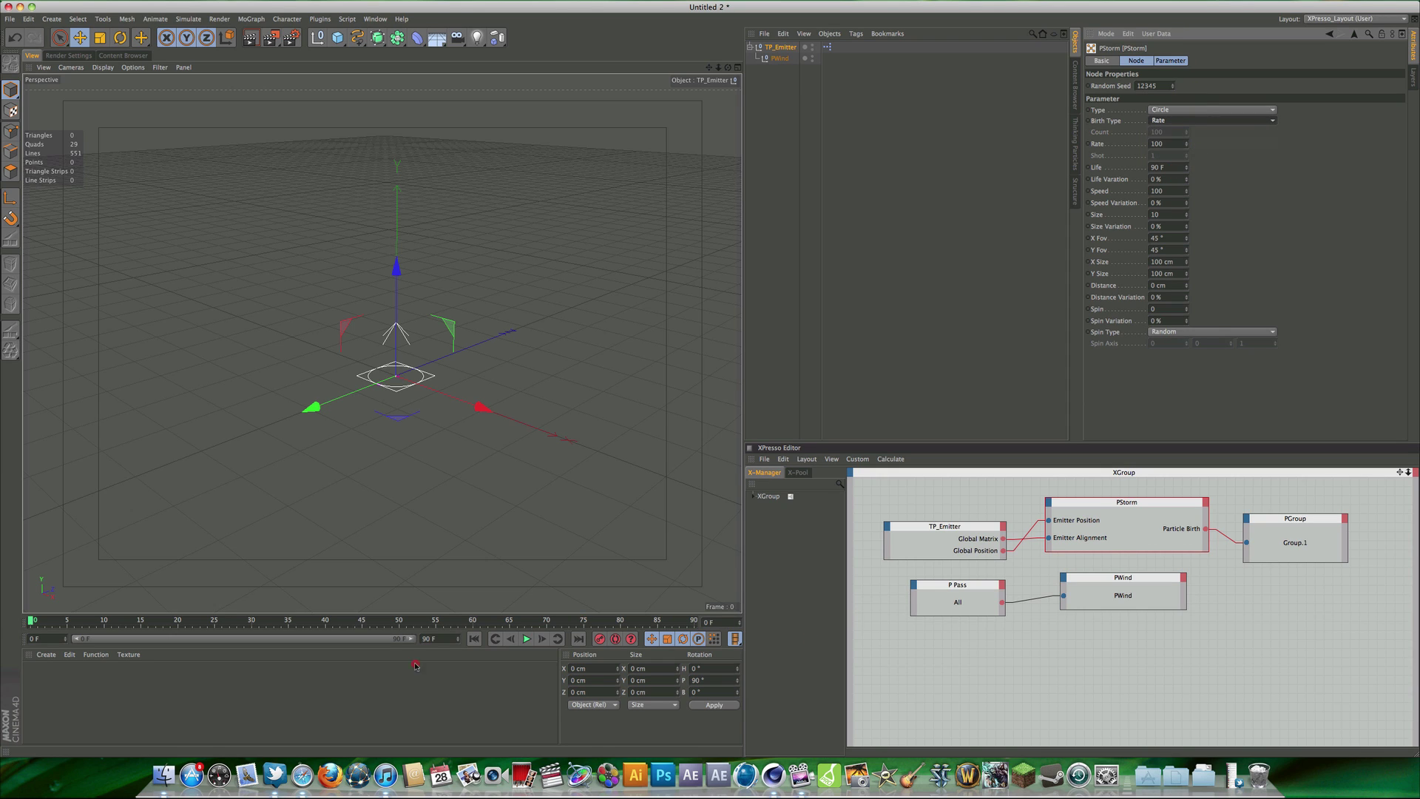
pyautogui.click(1186, 143)
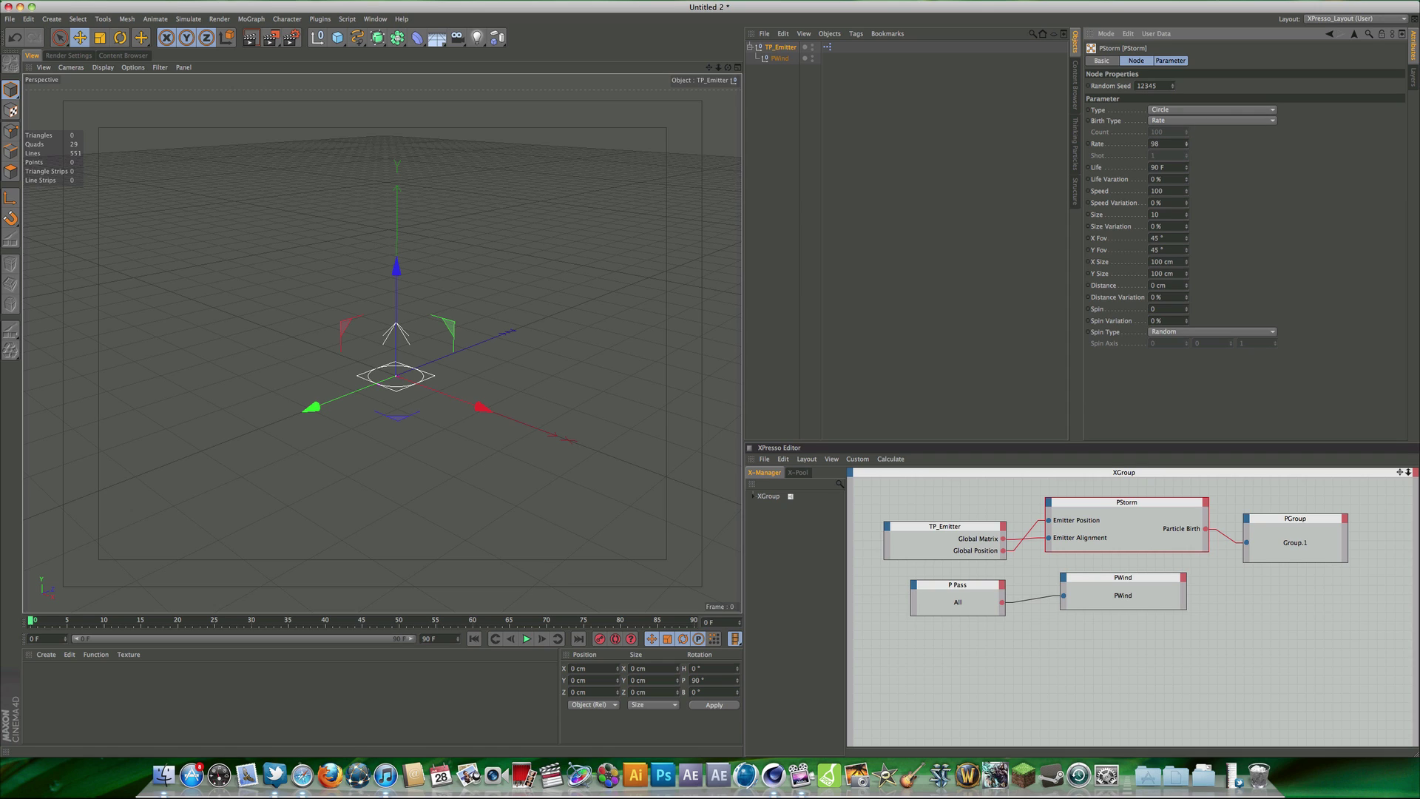
# - Set the PStorm Birth Type to Shot, preview the emission and rewind to frame 0
pyautogui.click(1183, 121)
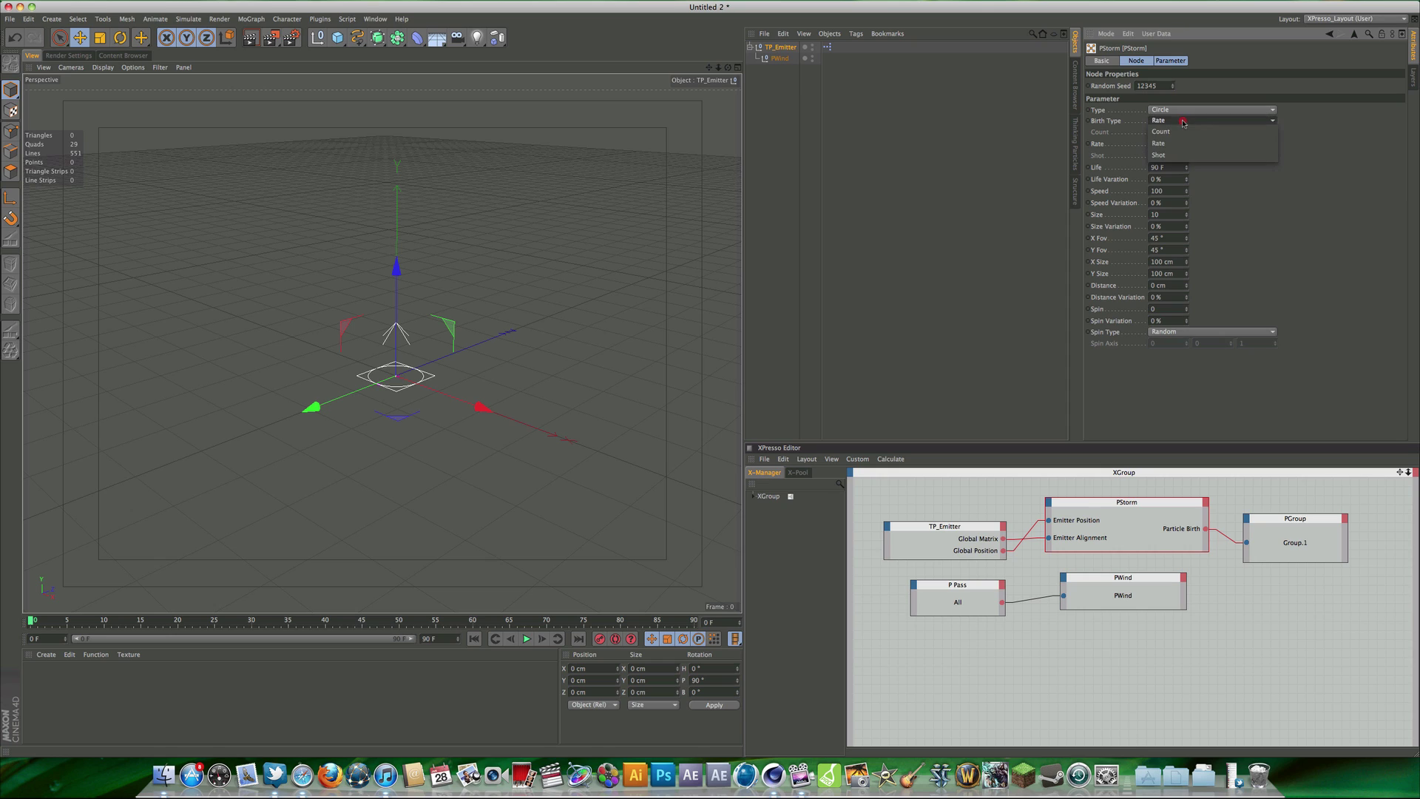
pyautogui.click(1189, 156)
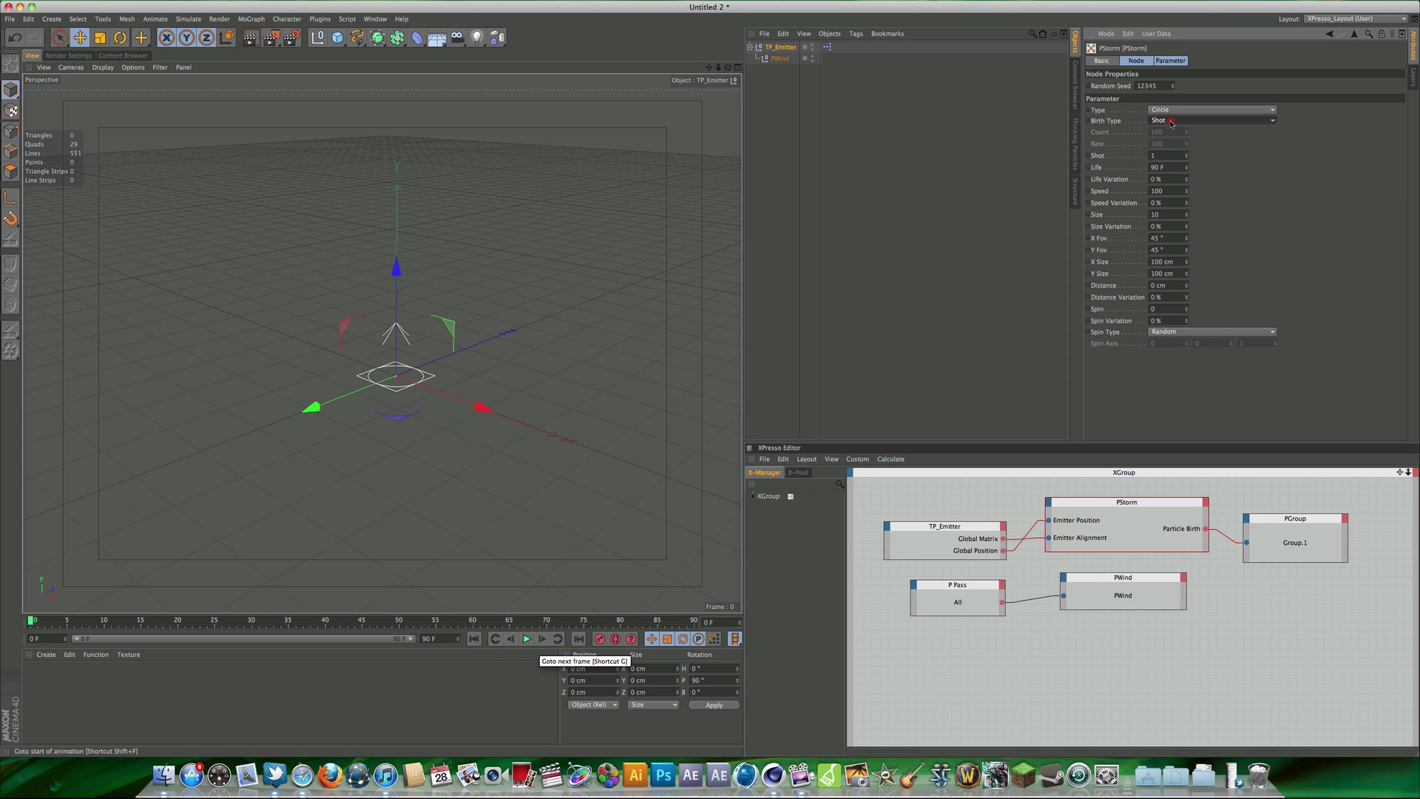
pyautogui.click(1166, 157)
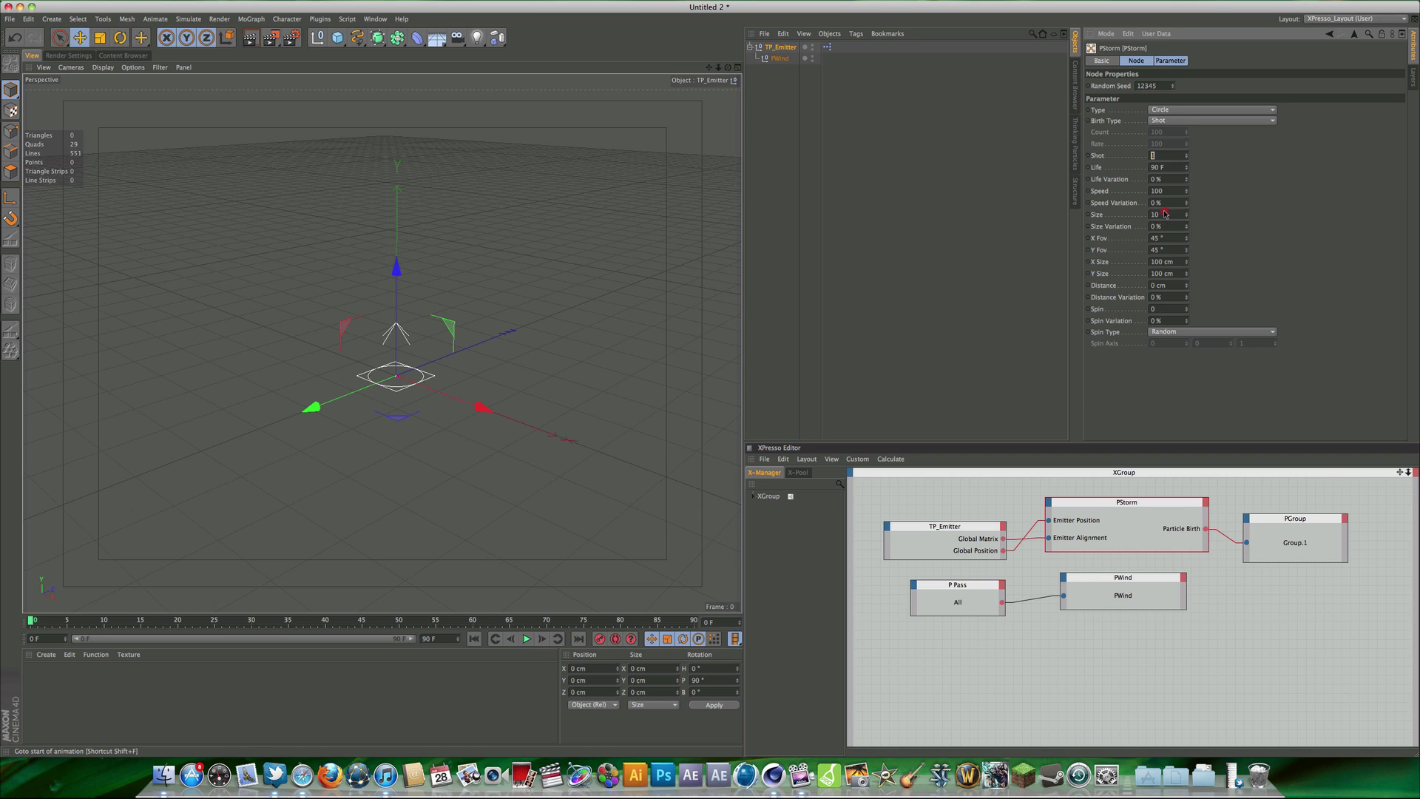
pyautogui.click(526, 639)
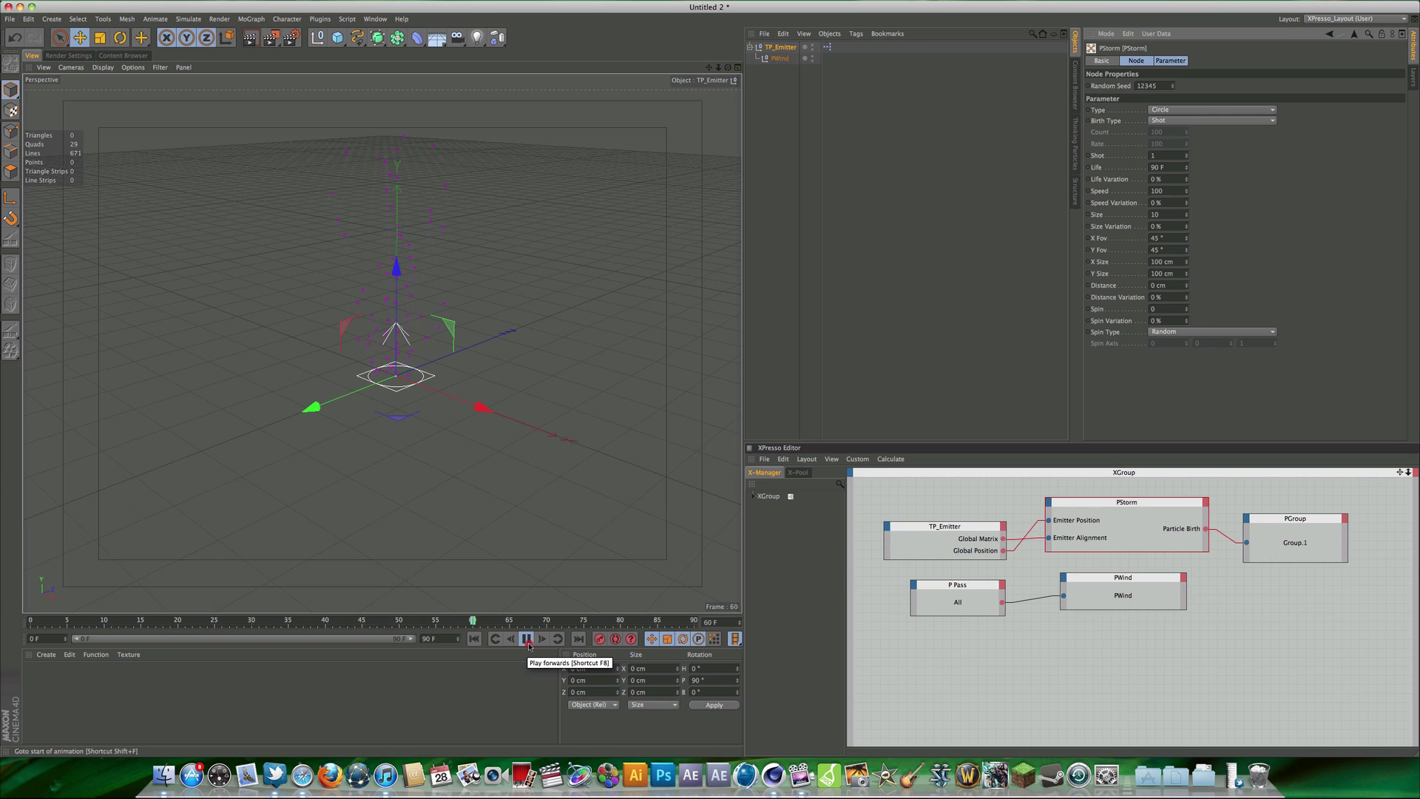
pyautogui.click(526, 641)
pyautogui.click(474, 639)
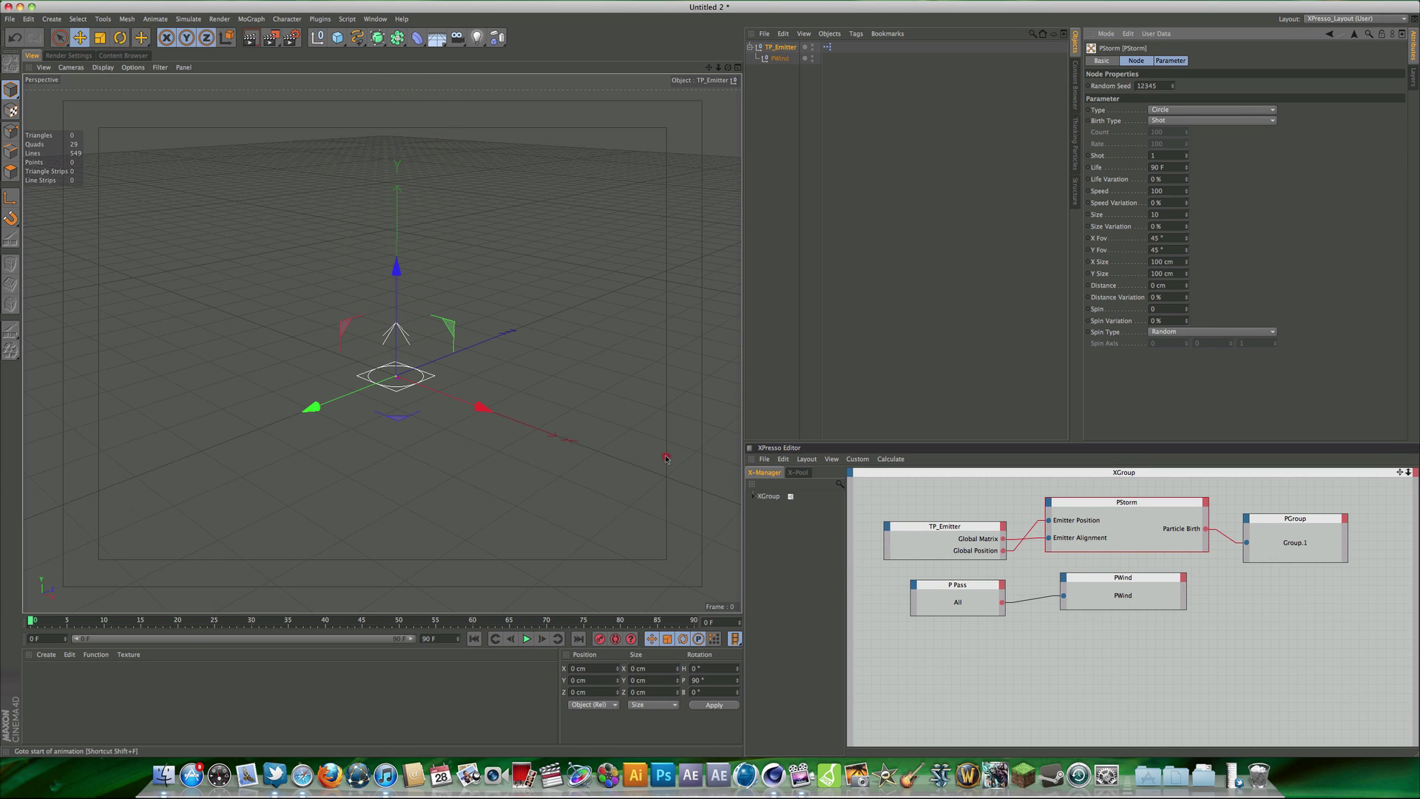
# - Set the PStorm Shot value to 10 and play the animation to check the denser emission
pyautogui.click(1159, 156)
pyautogui.write('10')
pyautogui.press('Return')
pyautogui.click(525, 639)
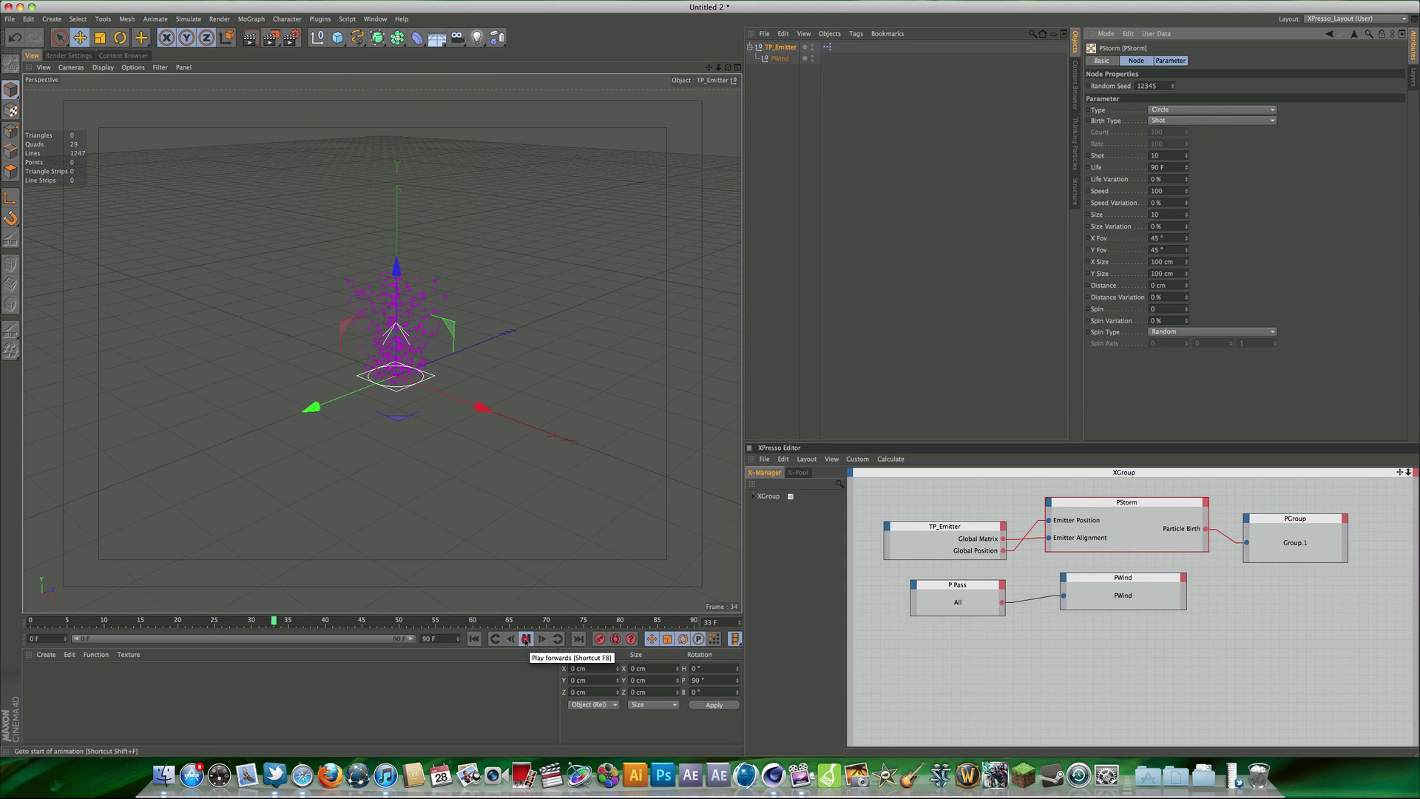
pyautogui.click(526, 640)
pyautogui.keyDown('alt'); pyautogui.moveTo(518, 369); pyautogui.dragTo(581, 310); pyautogui.keyUp('alt')
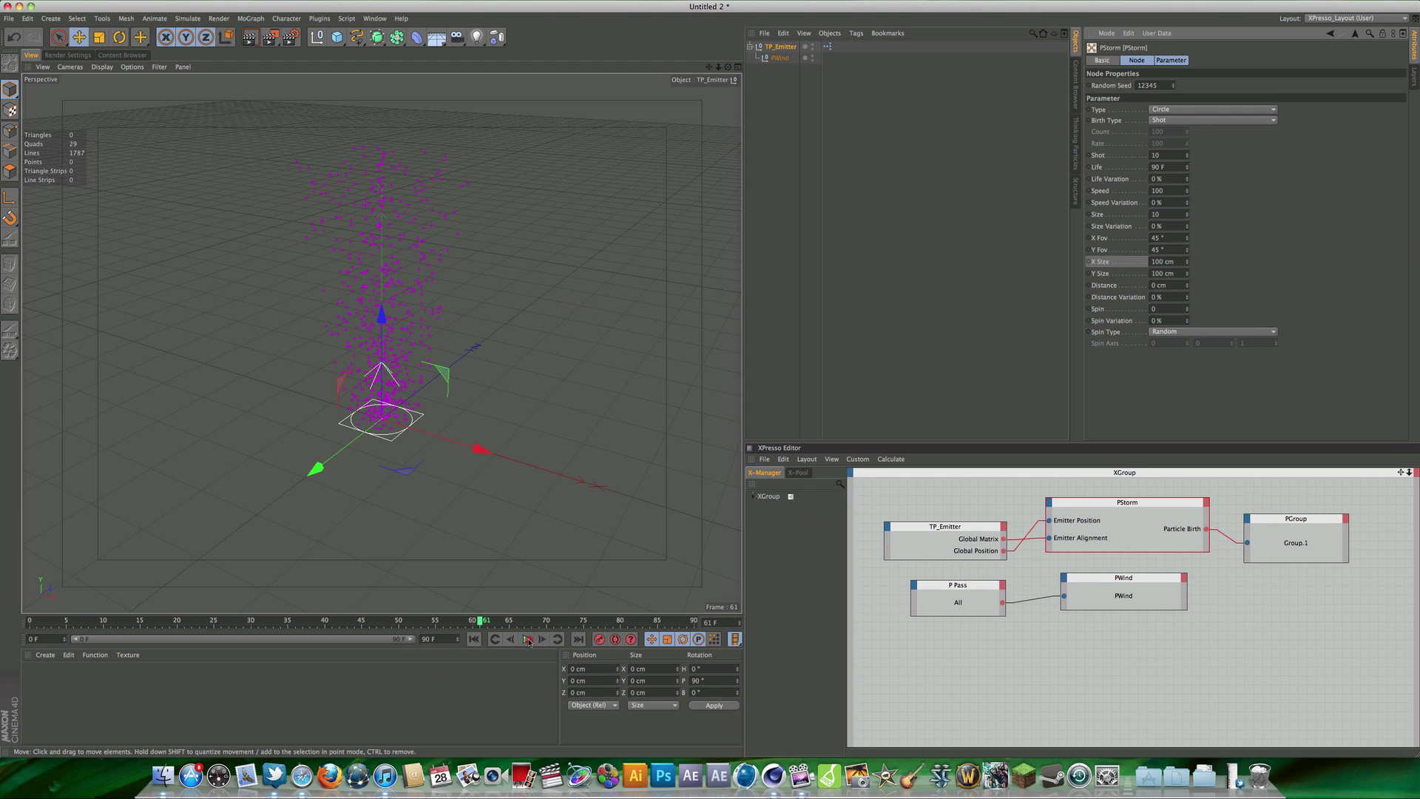
# - Replay the particle emission from frame 0 and stop it partway to examine the particles' life
pyautogui.click(1172, 169)
pyautogui.click(473, 639)
pyautogui.click(529, 641)
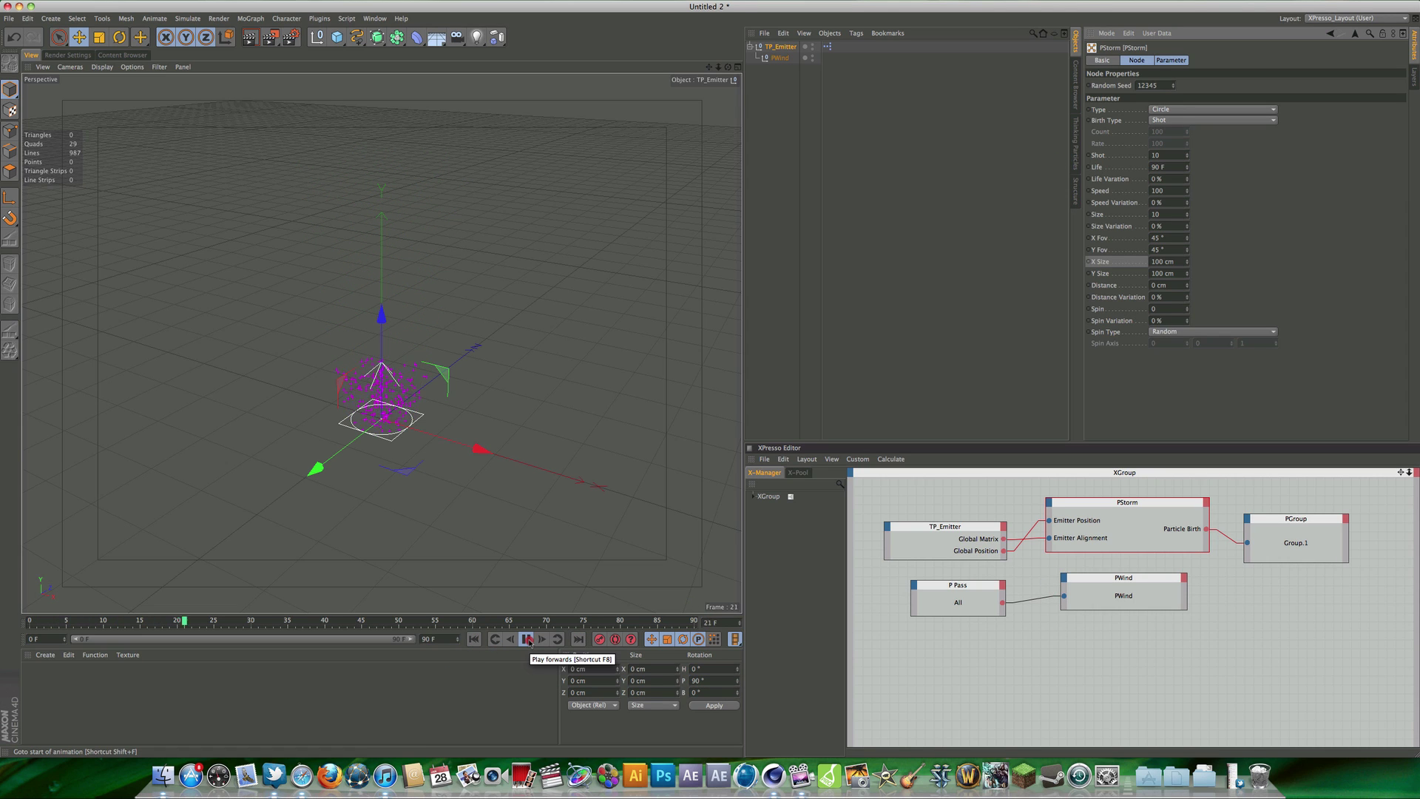
pyautogui.click(528, 640)
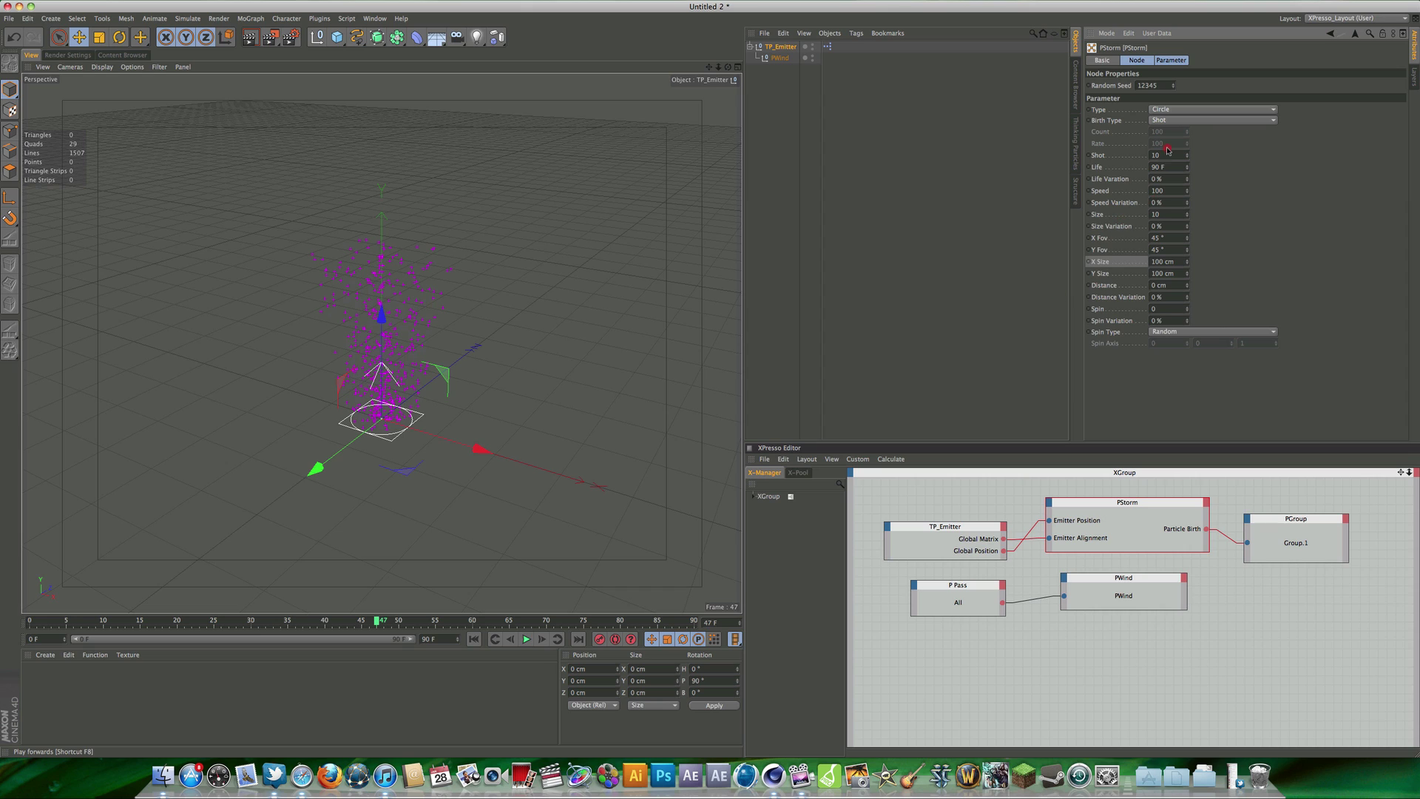
# - Try a particle Life of 40 F, preview it from the start, undo the change and rewind
pyautogui.moveTo(1176, 166); pyautogui.dragTo(1087, 167)
pyautogui.write('40')
pyautogui.press('Return')
pyautogui.click(473, 639)
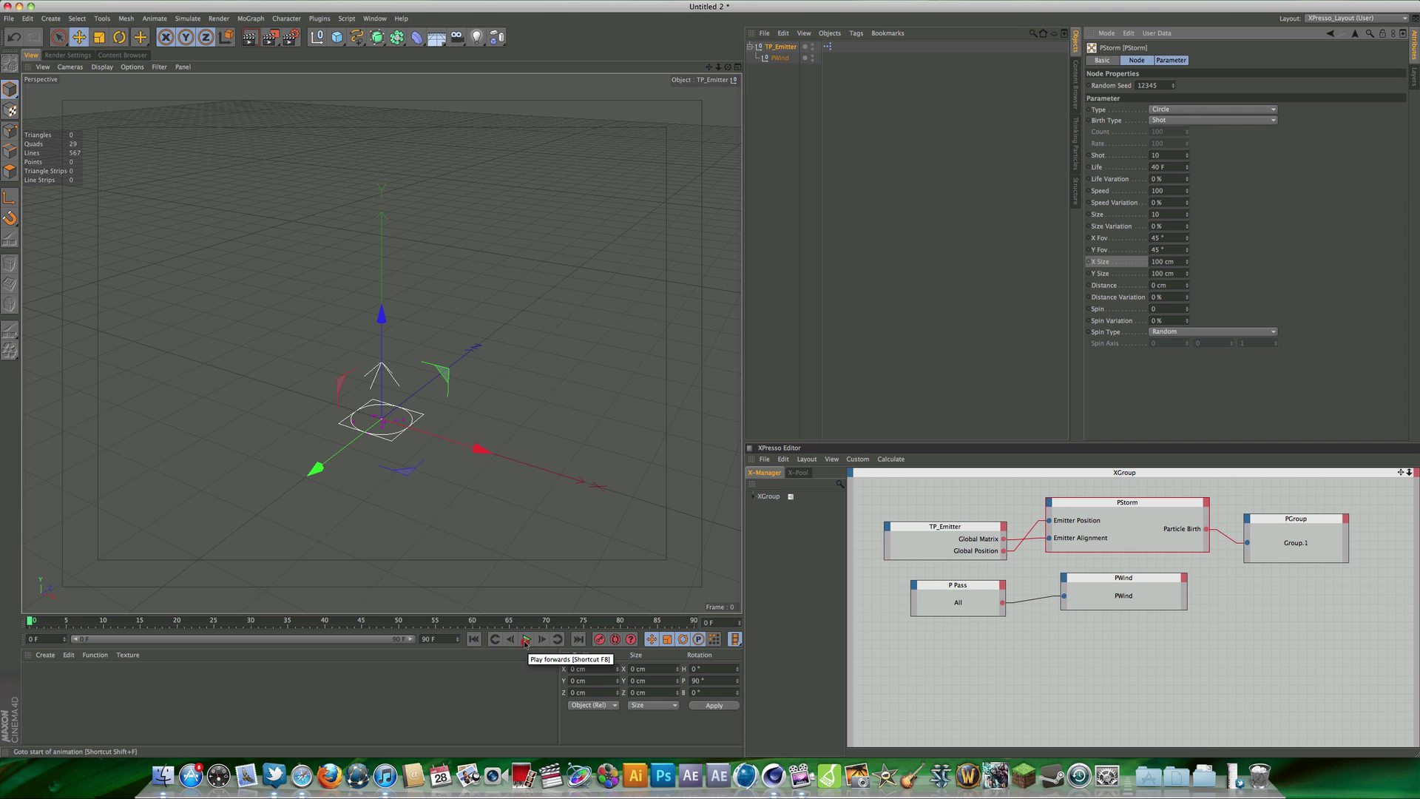
pyautogui.click(526, 640)
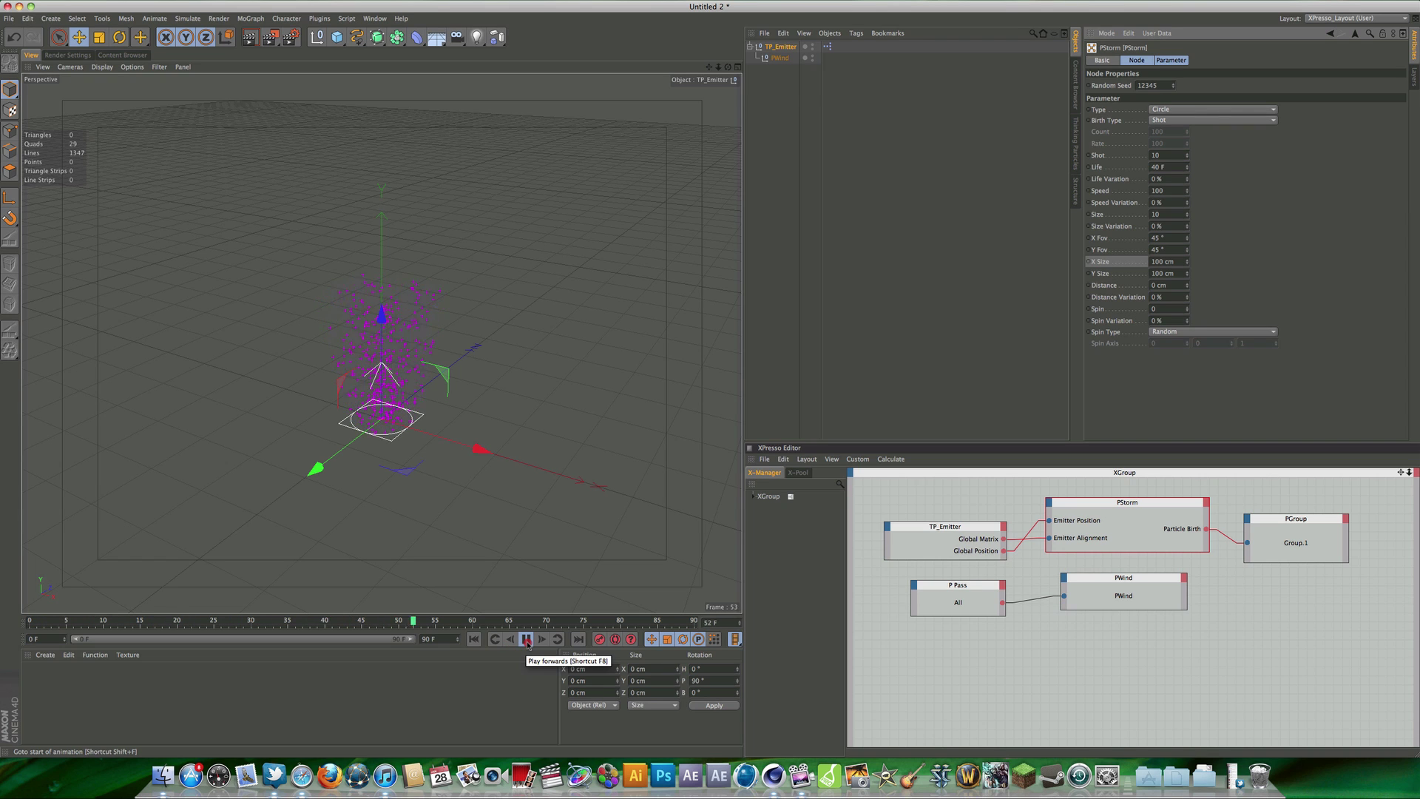
pyautogui.click(527, 640)
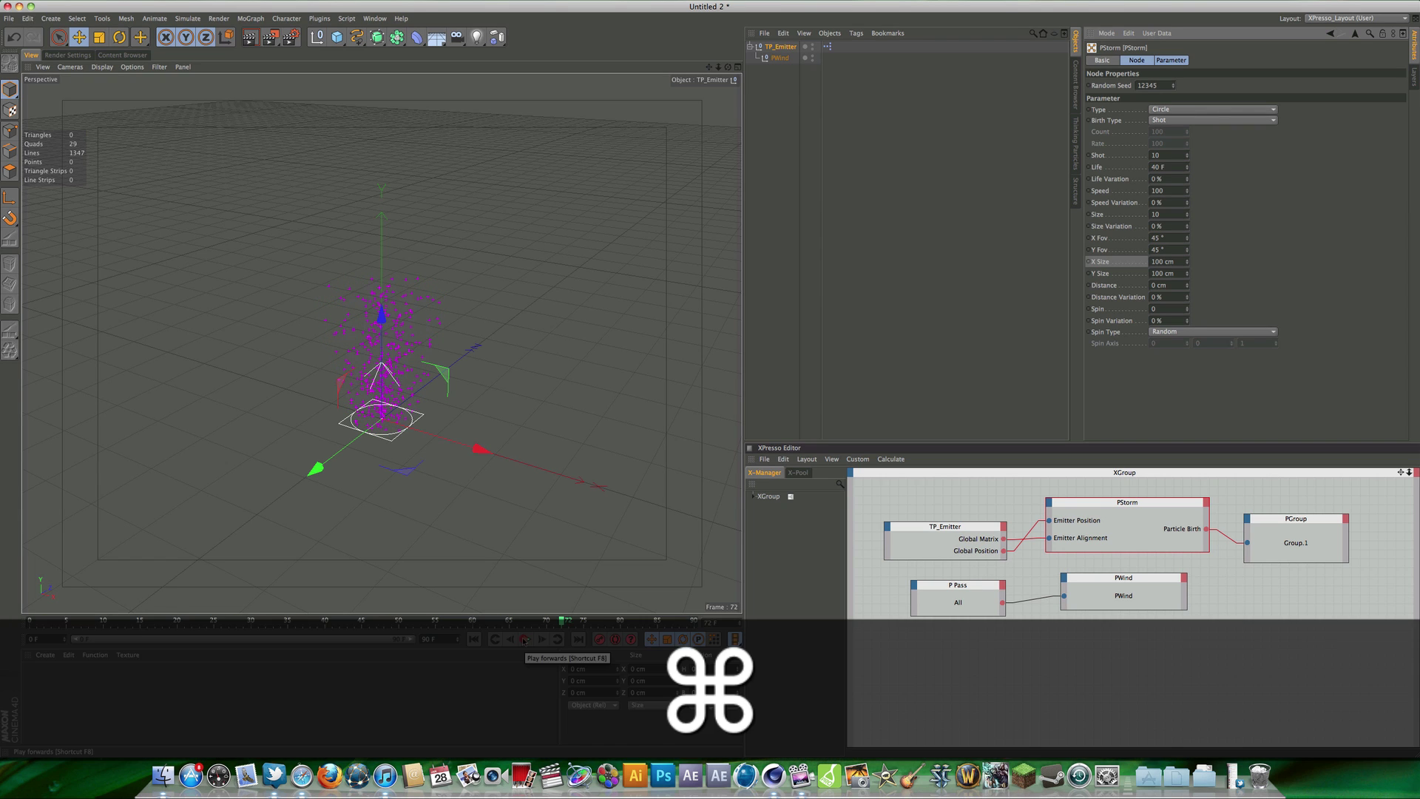
pyautogui.press('super+z')
pyautogui.click(474, 640)
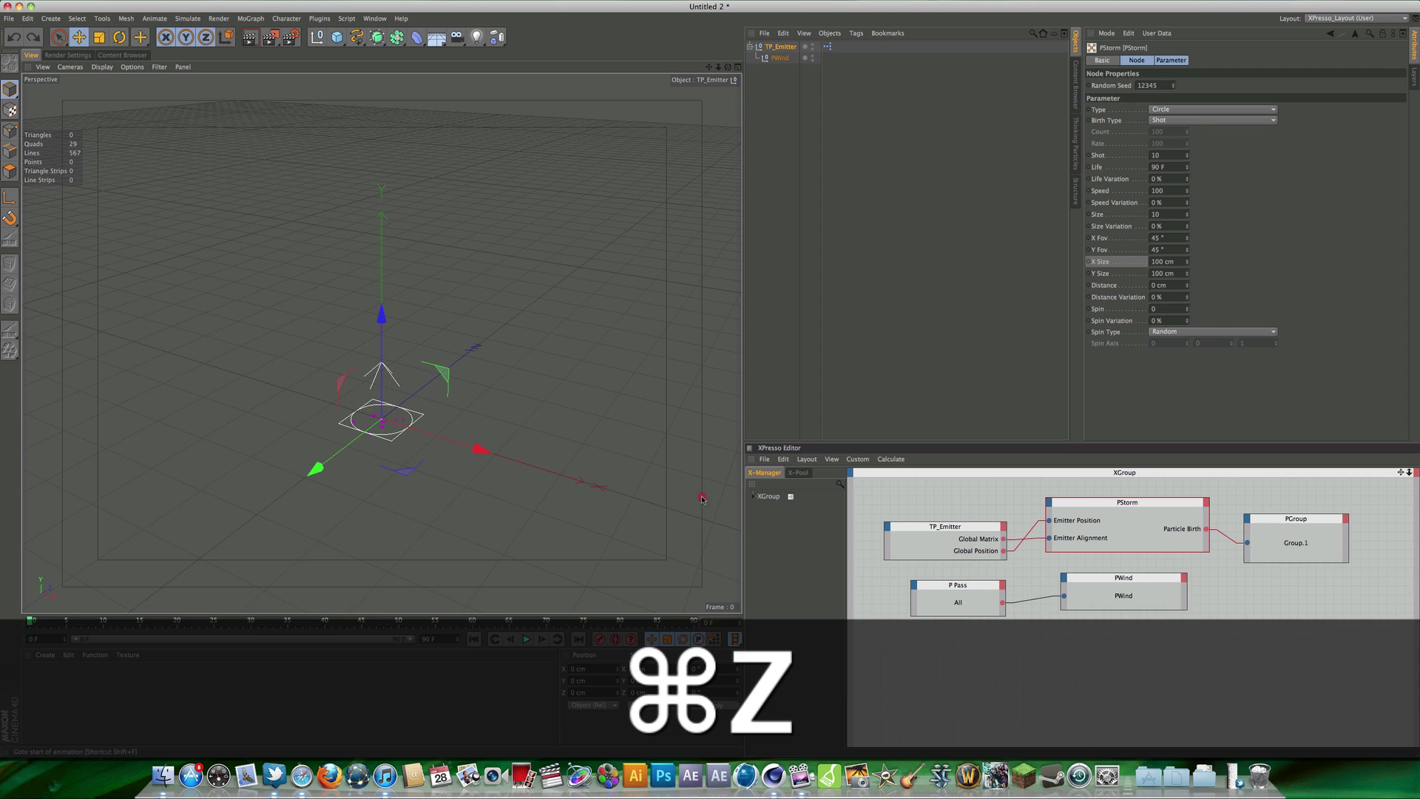
# - Try a particle Speed of 200, preview the emission, rewind and restore the Speed to 100
pyautogui.click(1169, 191)
pyautogui.doubleClick(1171, 193)
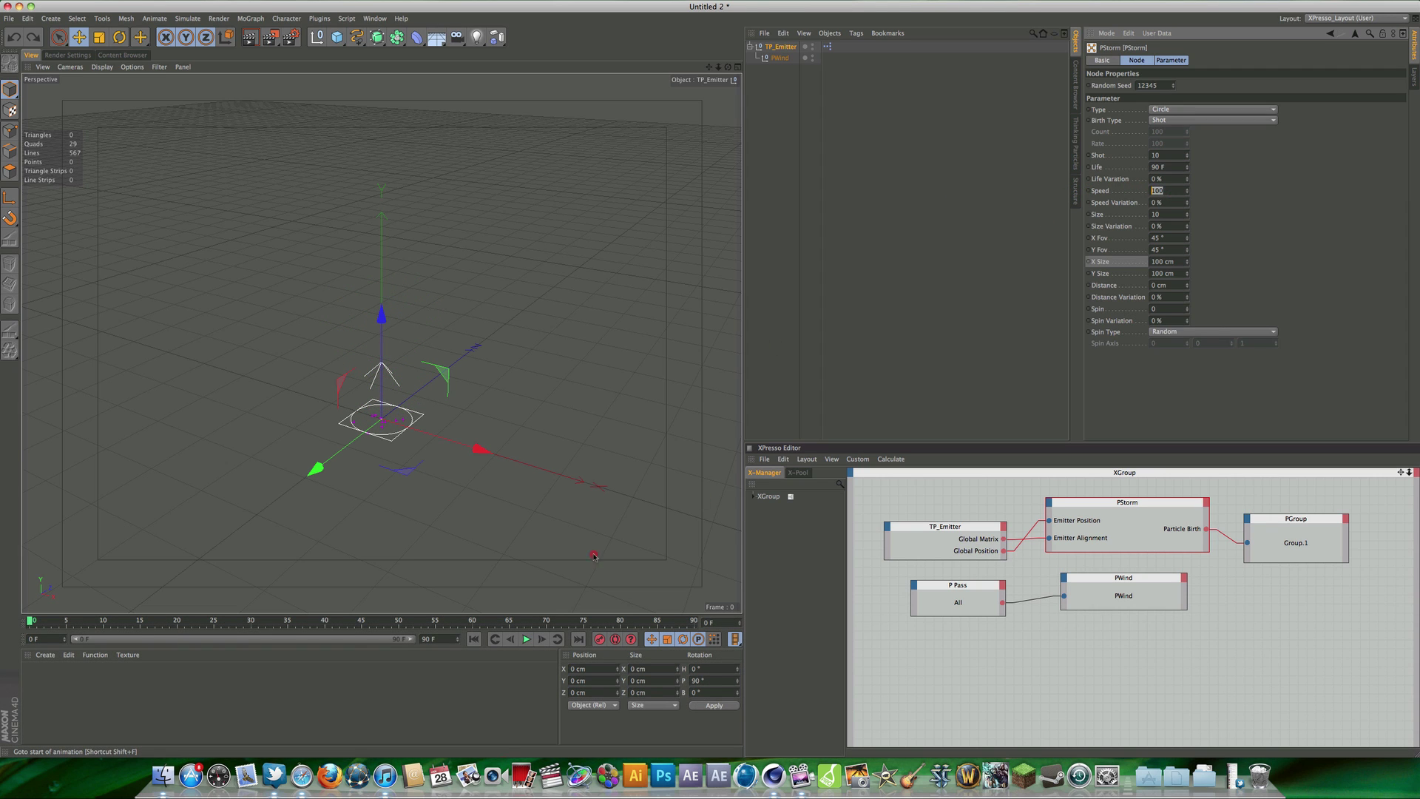
pyautogui.write('200')
pyautogui.press('Return')
pyautogui.click(523, 640)
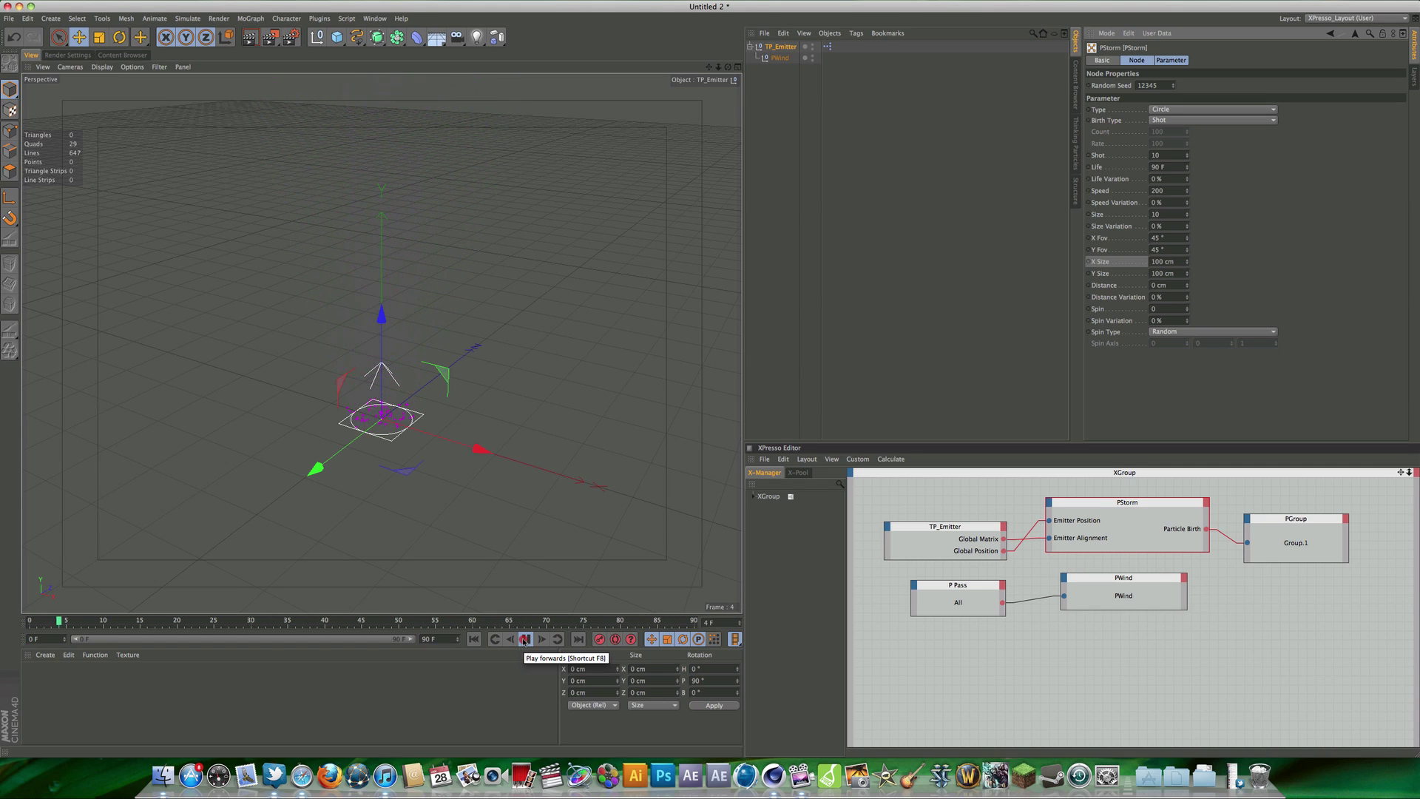
pyautogui.click(524, 640)
pyautogui.click(474, 639)
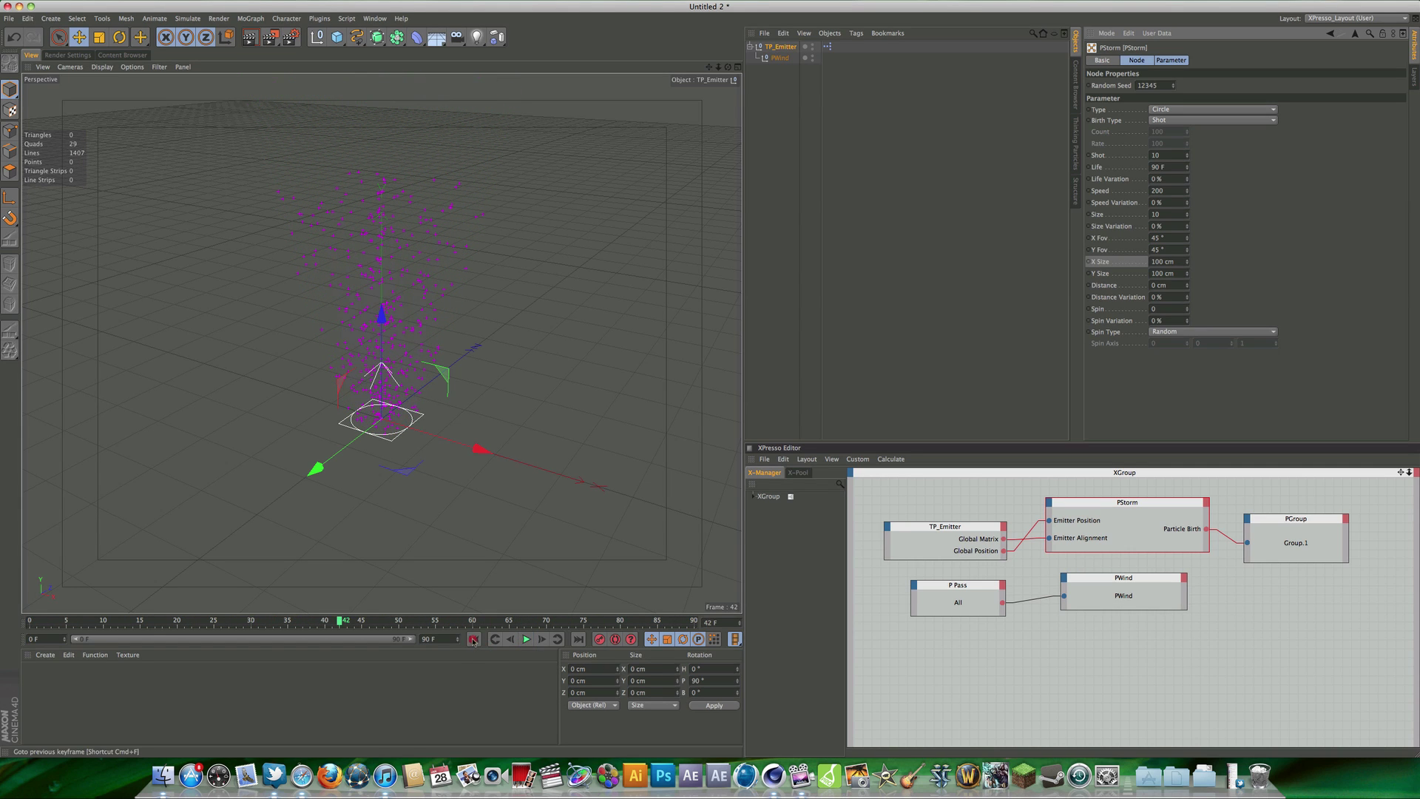
pyautogui.click(1162, 192)
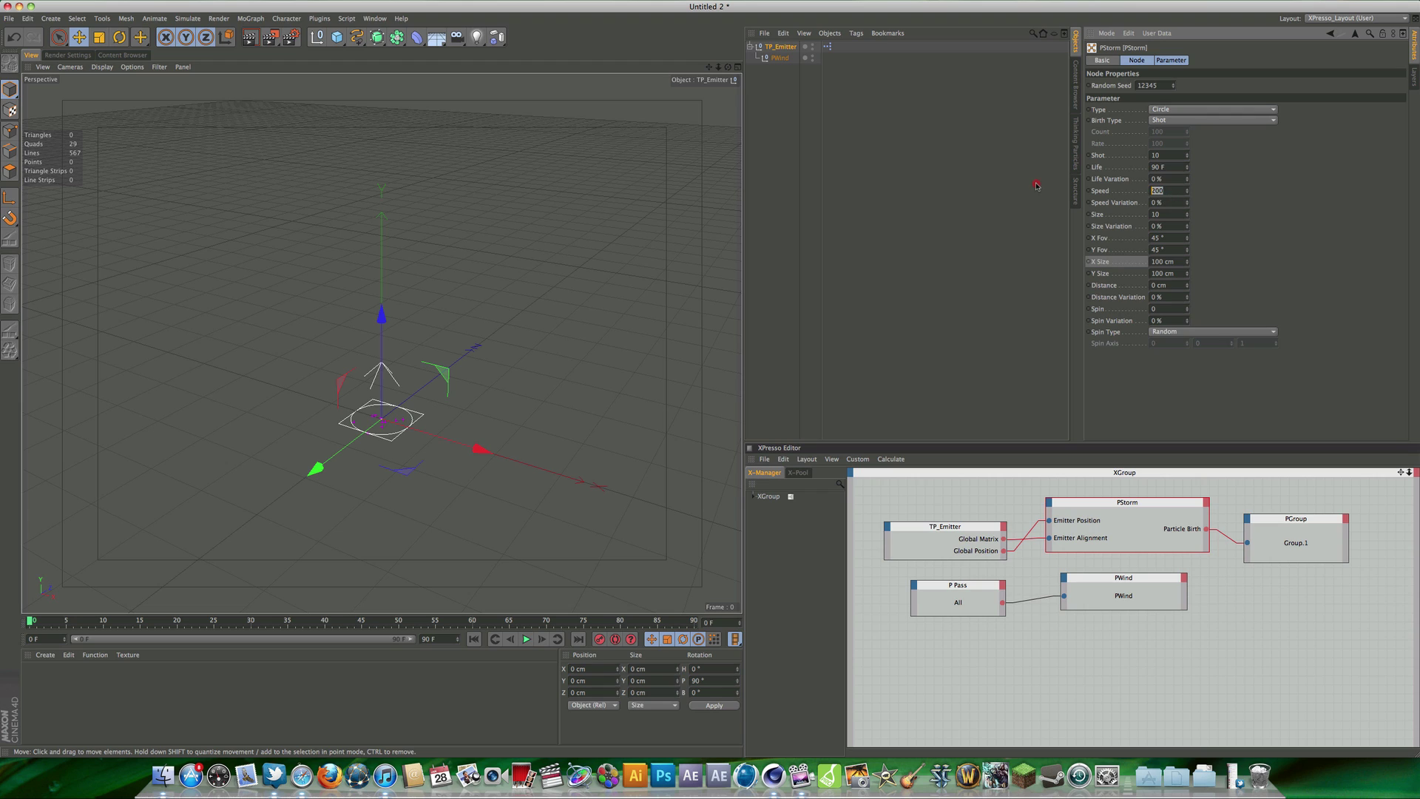
pyautogui.write('10')
pyautogui.press('Return')
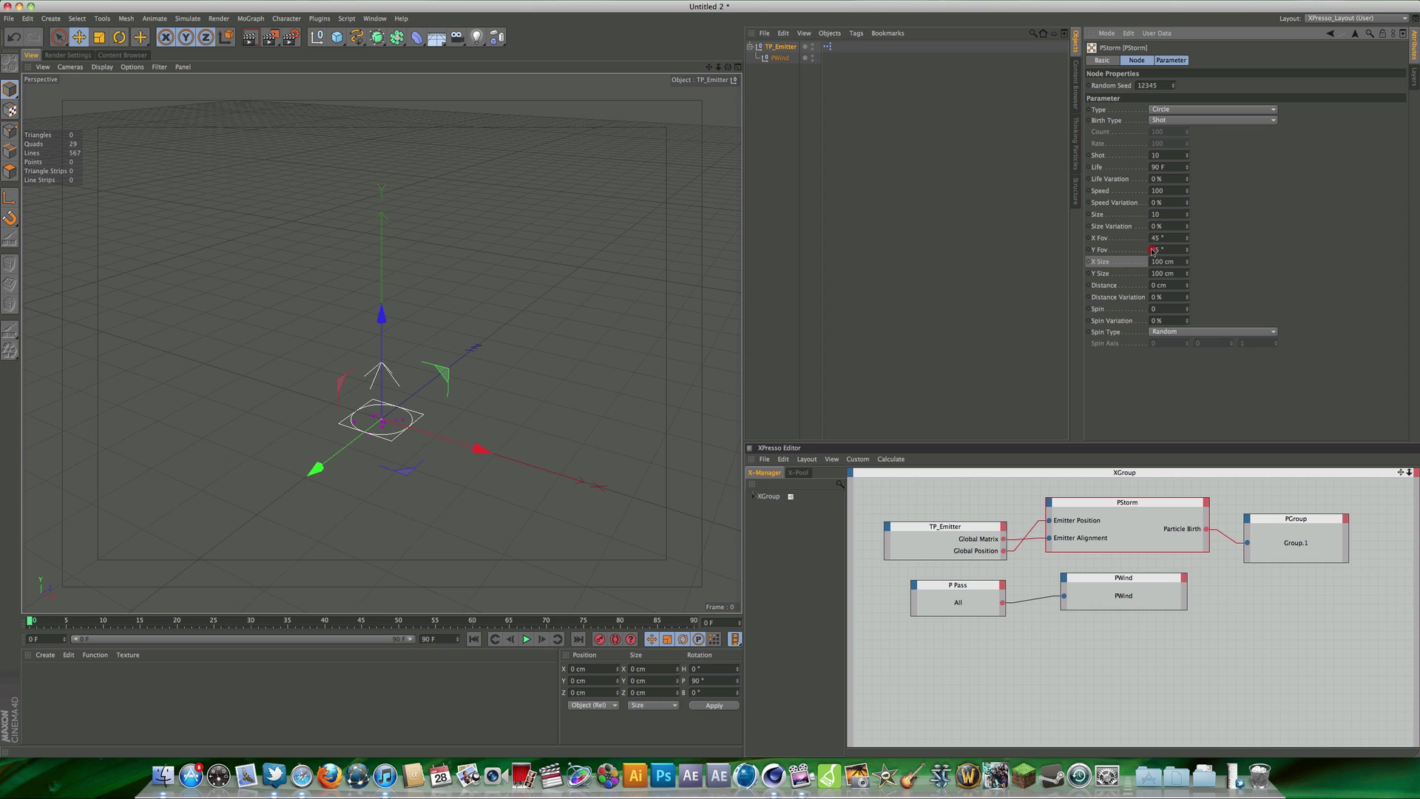
# - Try 360° for both the X Fov and Y Fov of the PStorm node and play the animation
pyautogui.click(1107, 251)
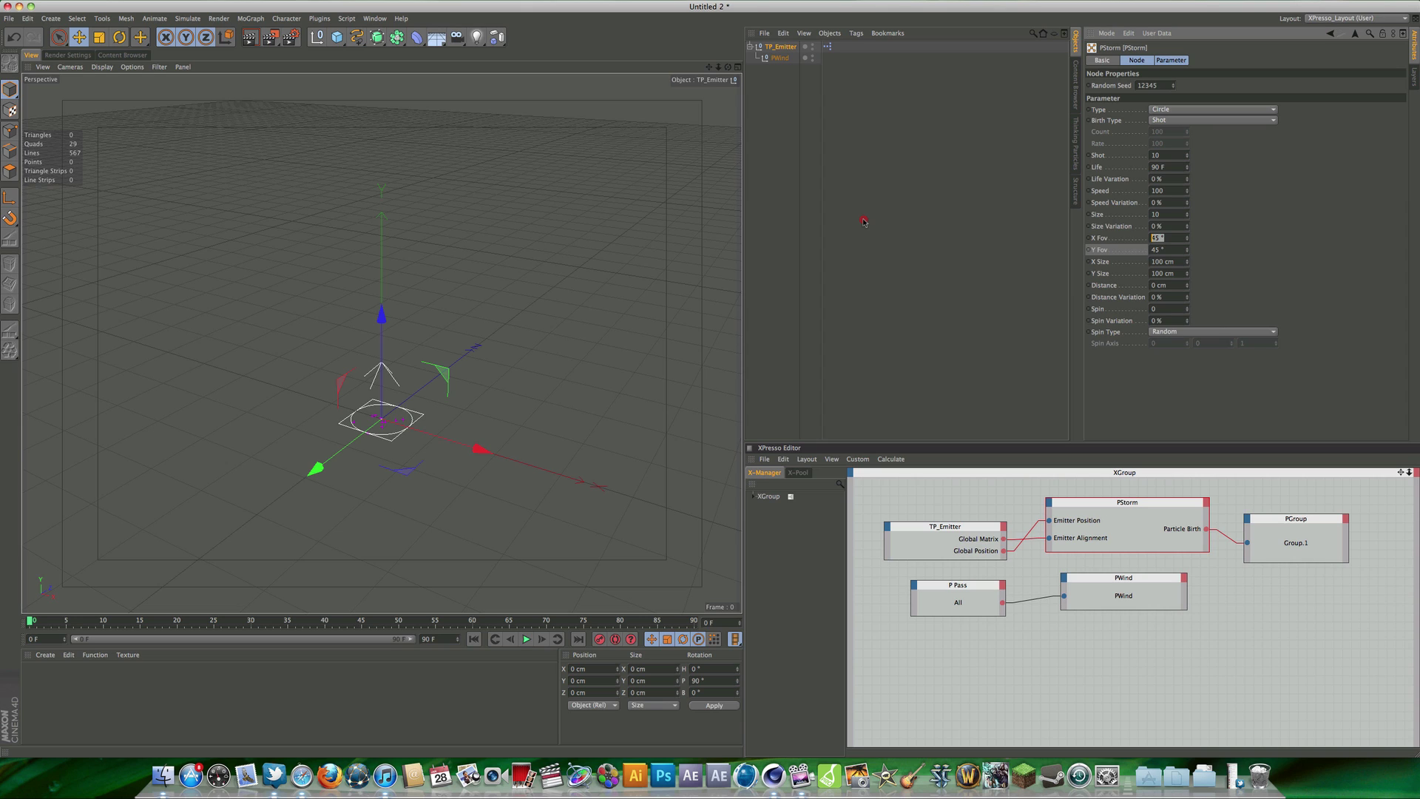
pyautogui.press('Tab')
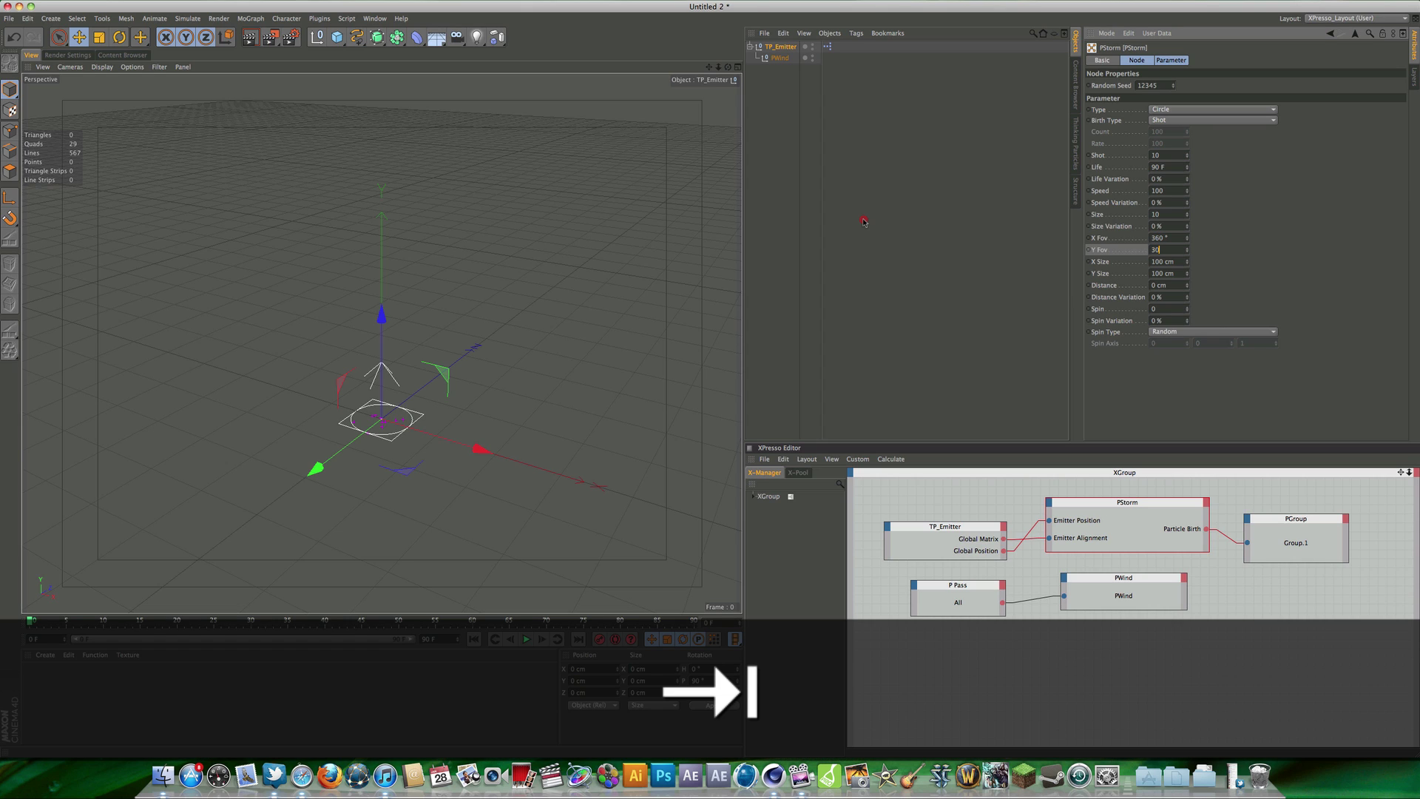
pyautogui.write('360')
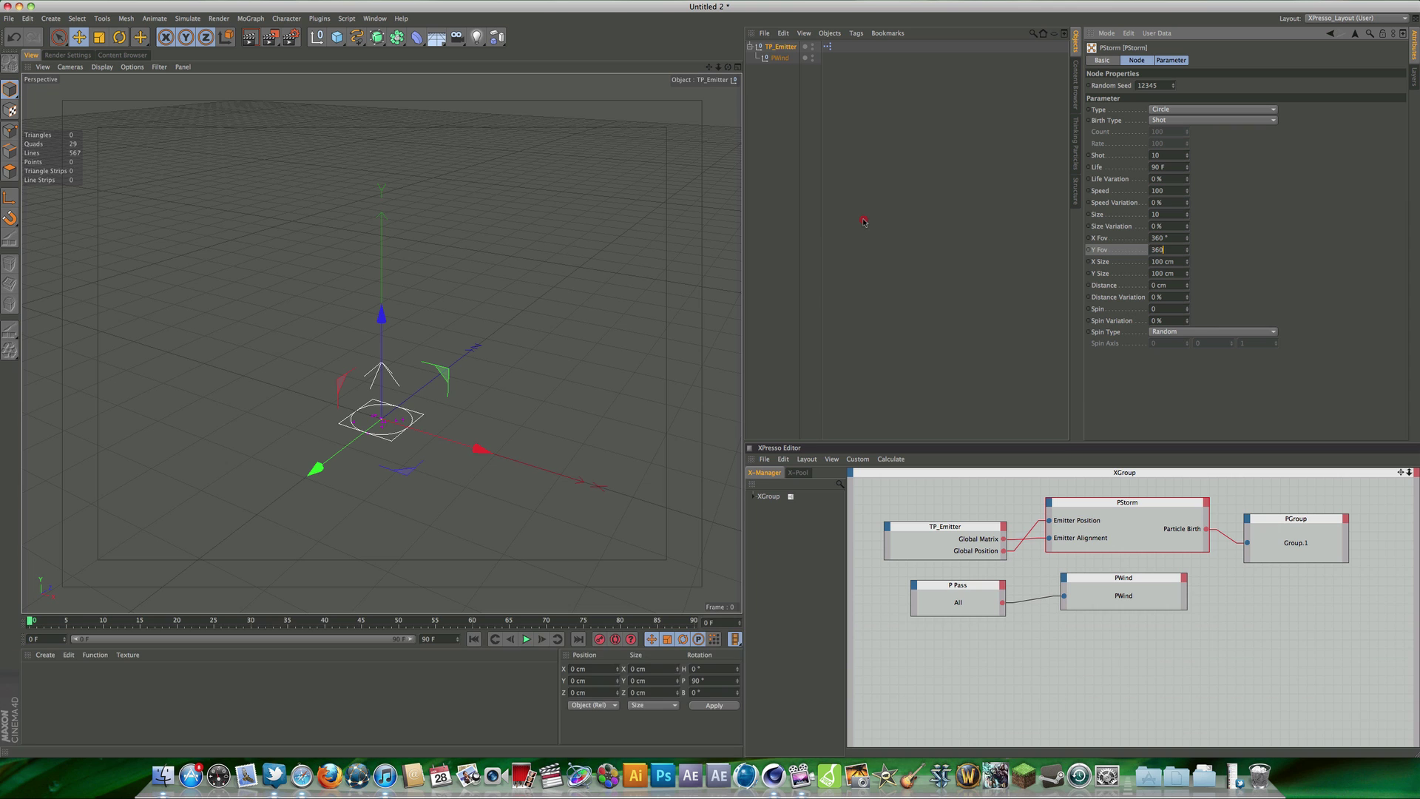
pyautogui.click(864, 221)
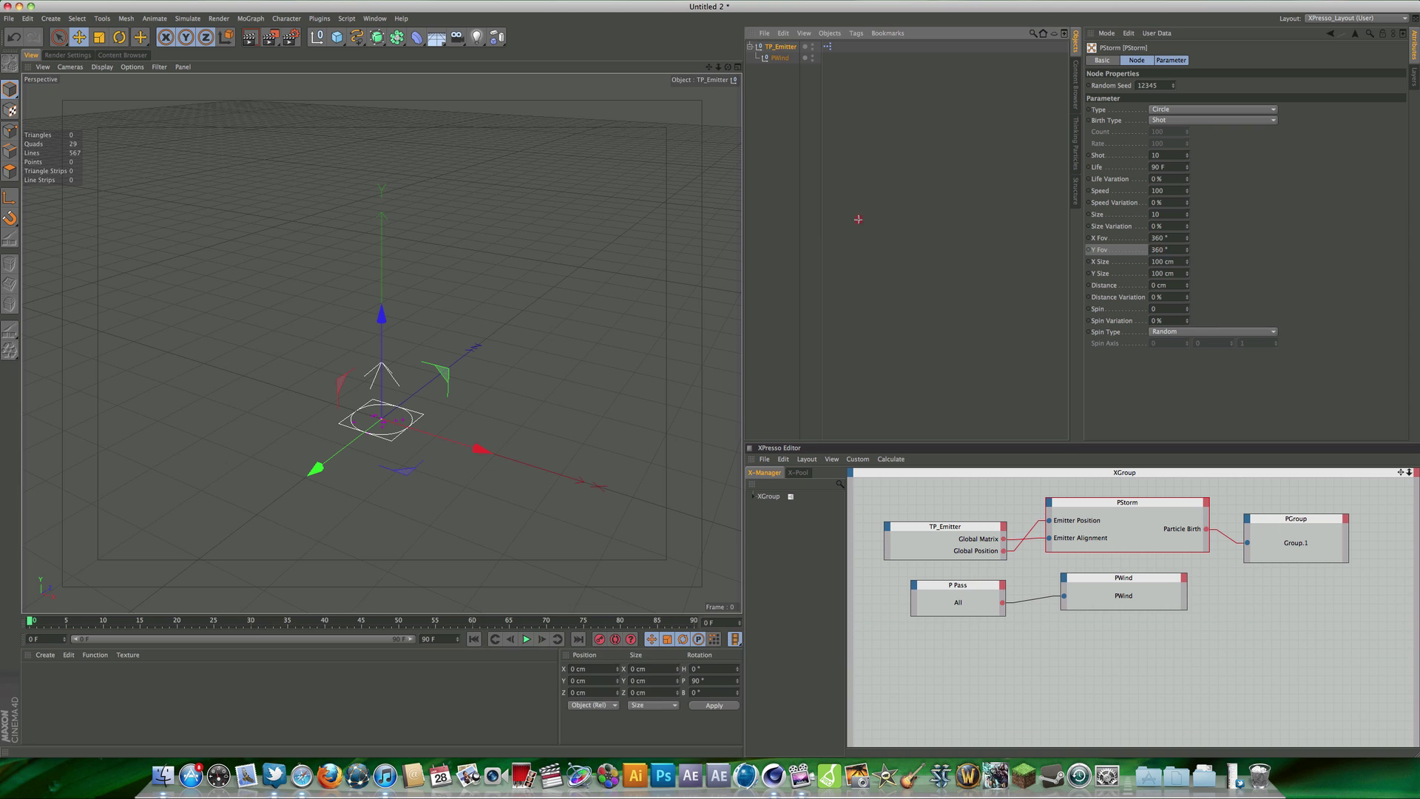
pyautogui.click(526, 639)
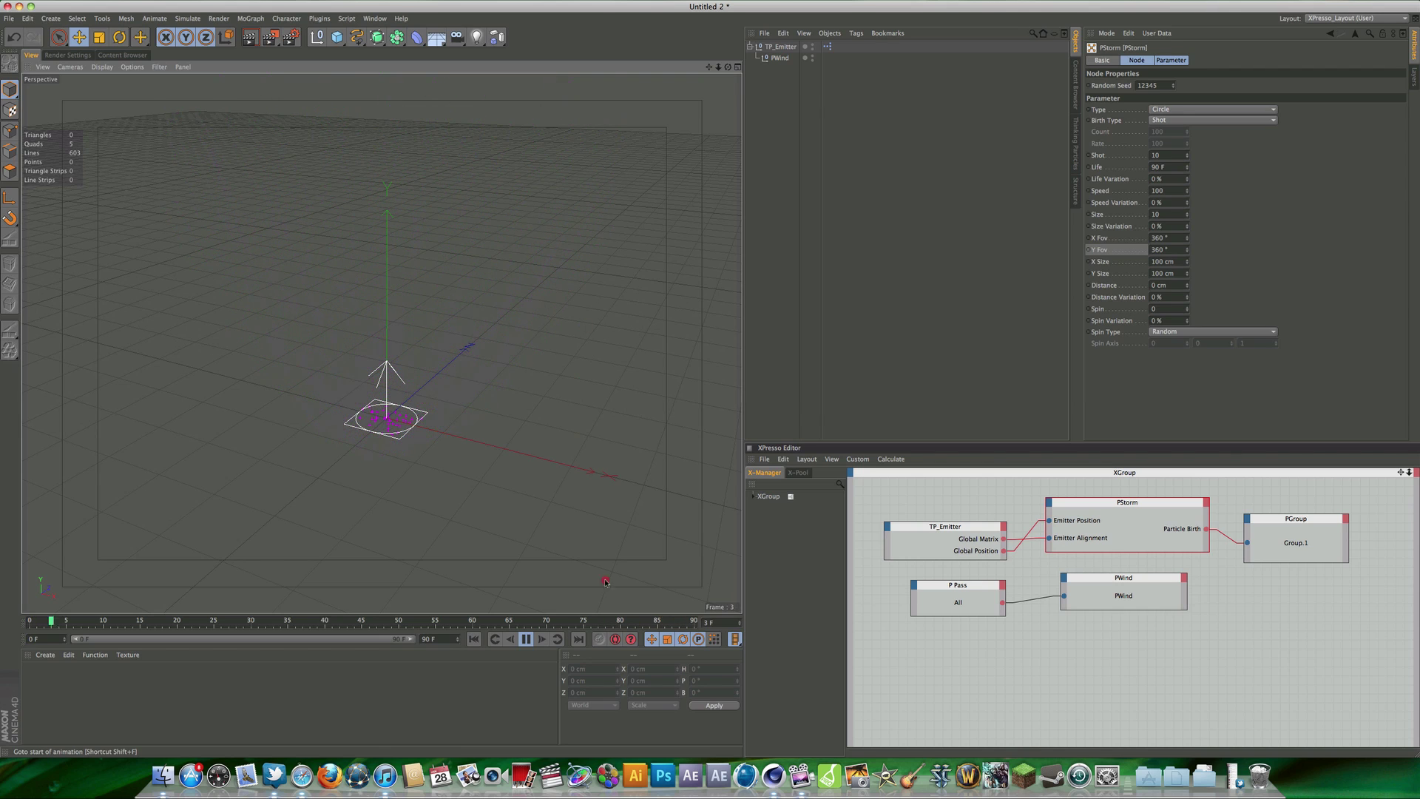
# - Set both the X Fov and Y Fov to 20° and watch the emission from the start
pyautogui.click(1155, 250)
pyautogui.hotkey('shift', 'Tab')
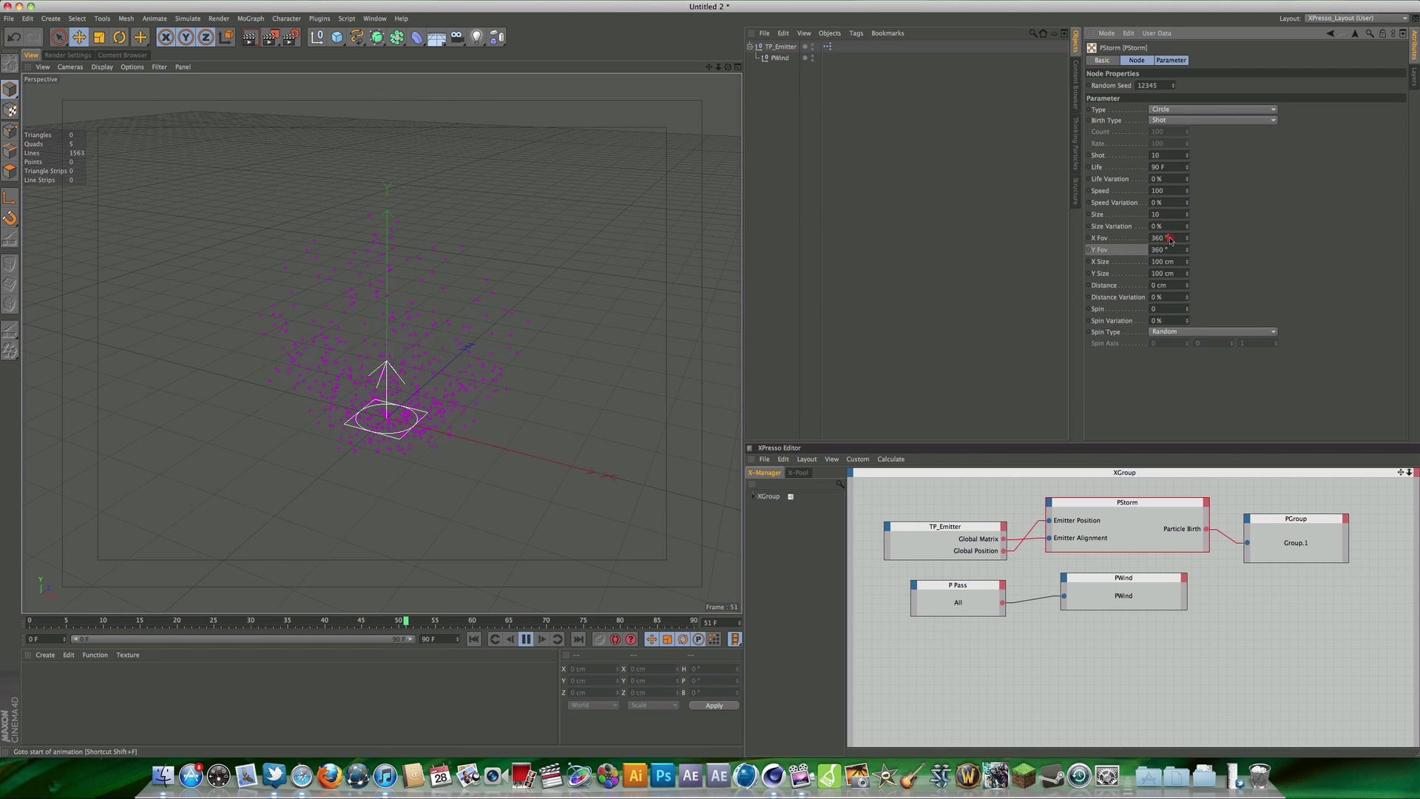
pyautogui.write('20')
pyautogui.press('Tab')
pyautogui.write('20')
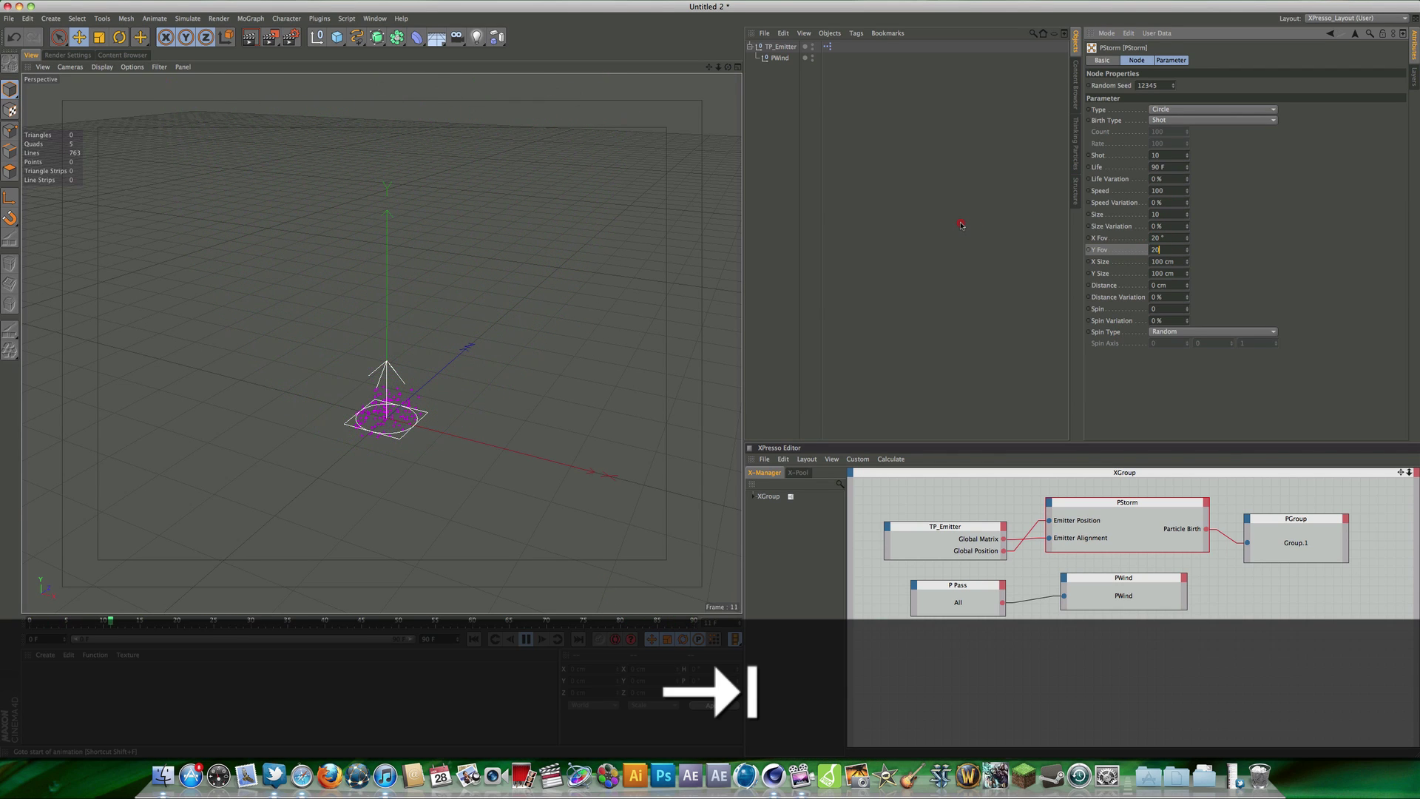
pyautogui.click(474, 639)
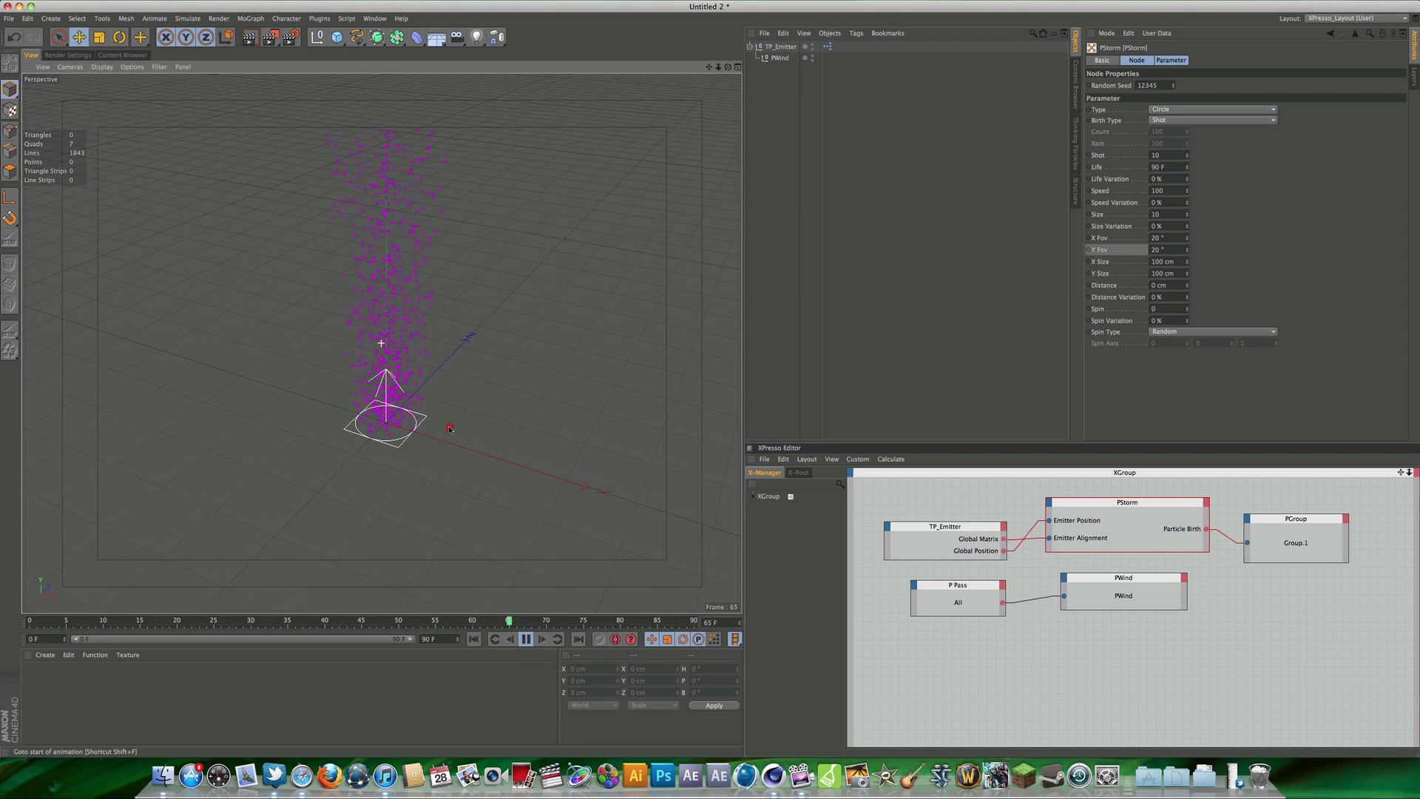
pyautogui.keyDown('alt'); pyautogui.moveTo(414, 444); pyautogui.dragTo(466, 418); pyautogui.keyUp('alt')
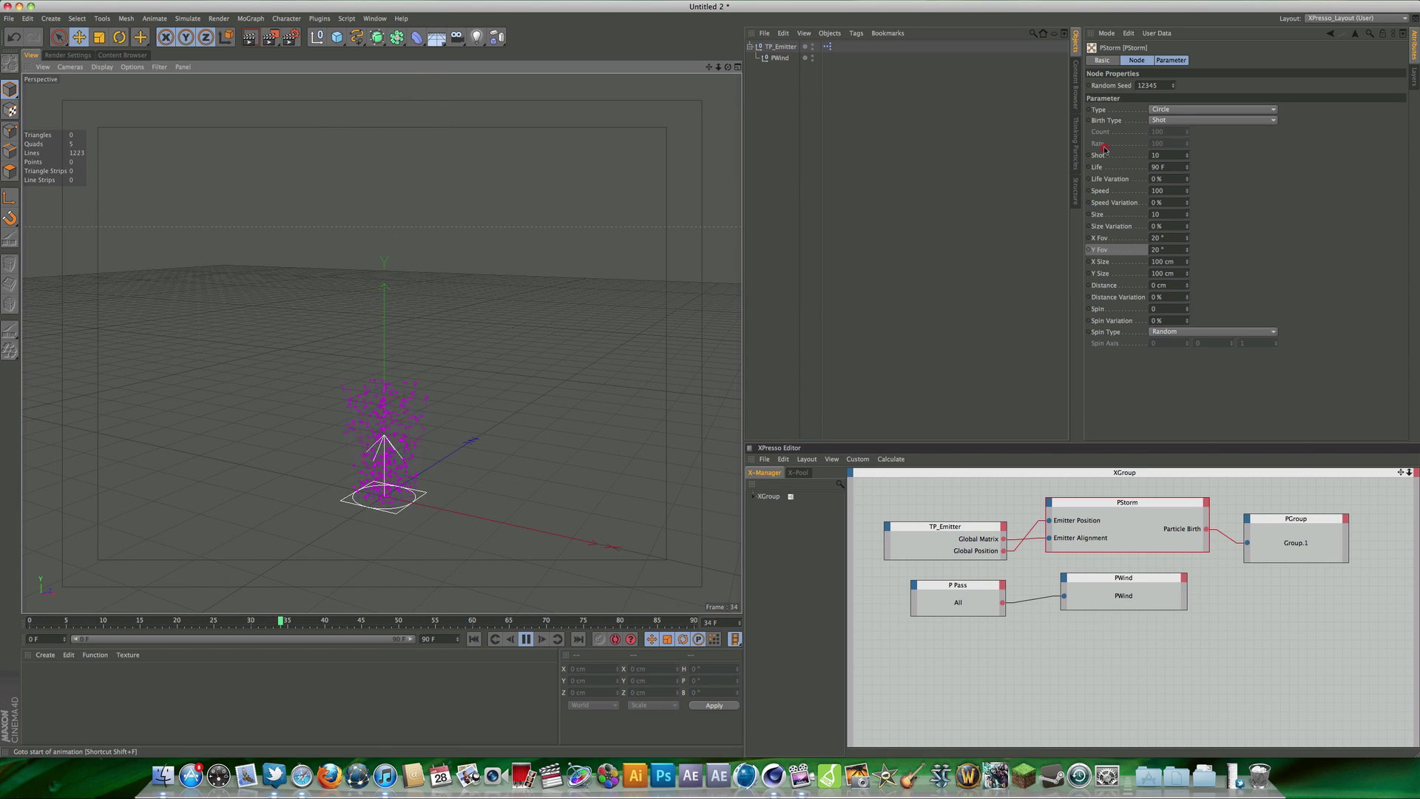
# - Rewind the animation, set the PStorm node's X Size and Y Size to 50 cm, and preview the emission
pyautogui.click(1152, 250)
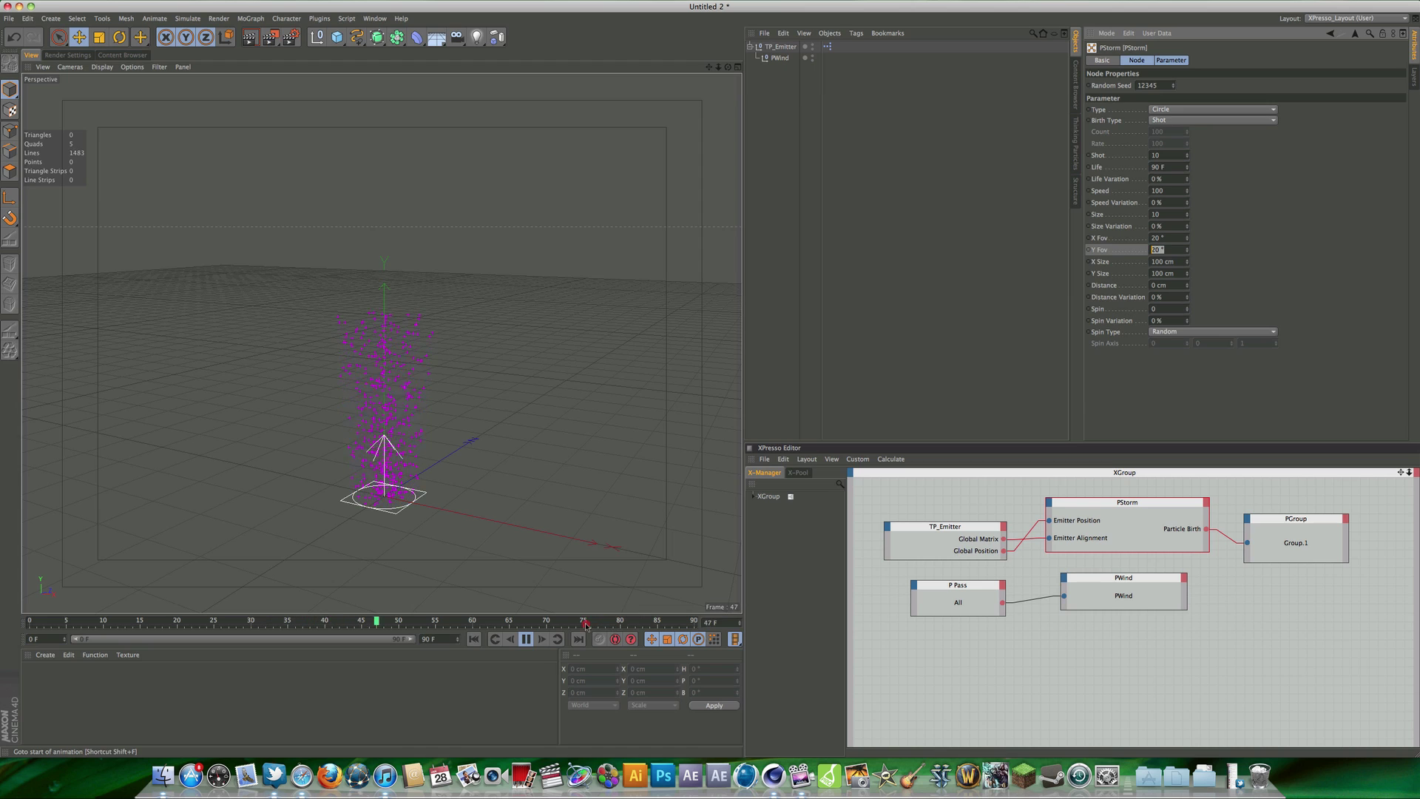
pyautogui.click(538, 638)
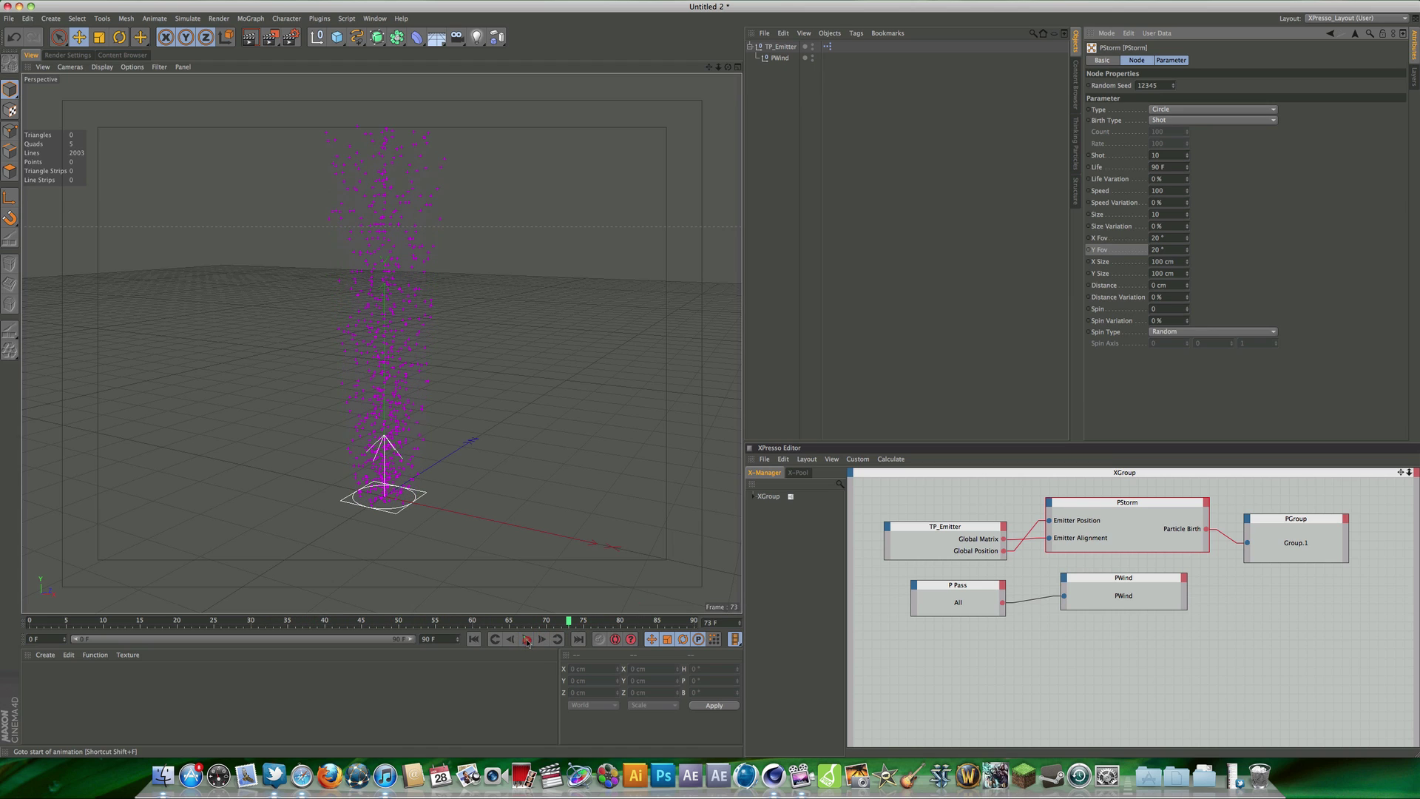
pyautogui.click(484, 639)
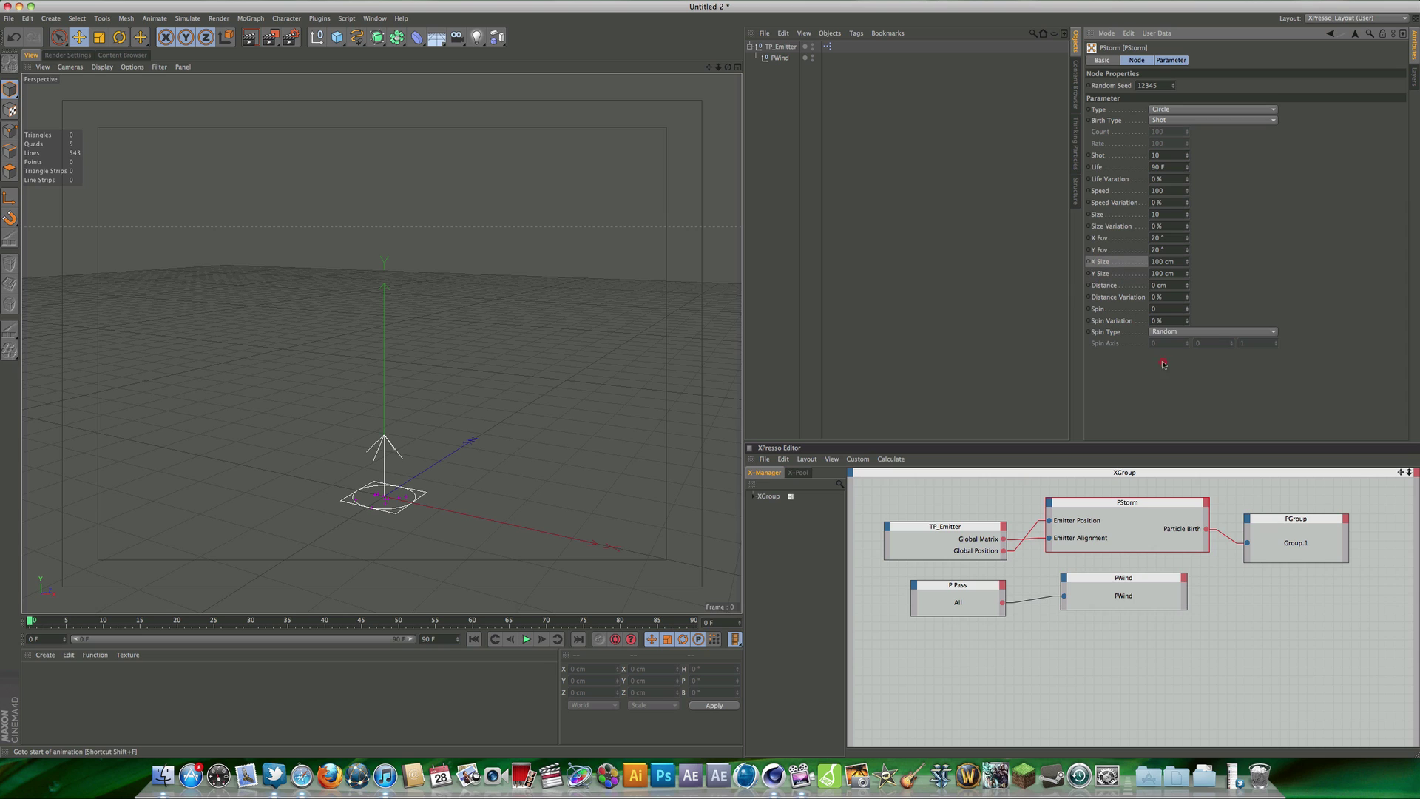
pyautogui.click(1177, 263)
pyautogui.write('50')
pyautogui.press('Tab')
pyautogui.write('50')
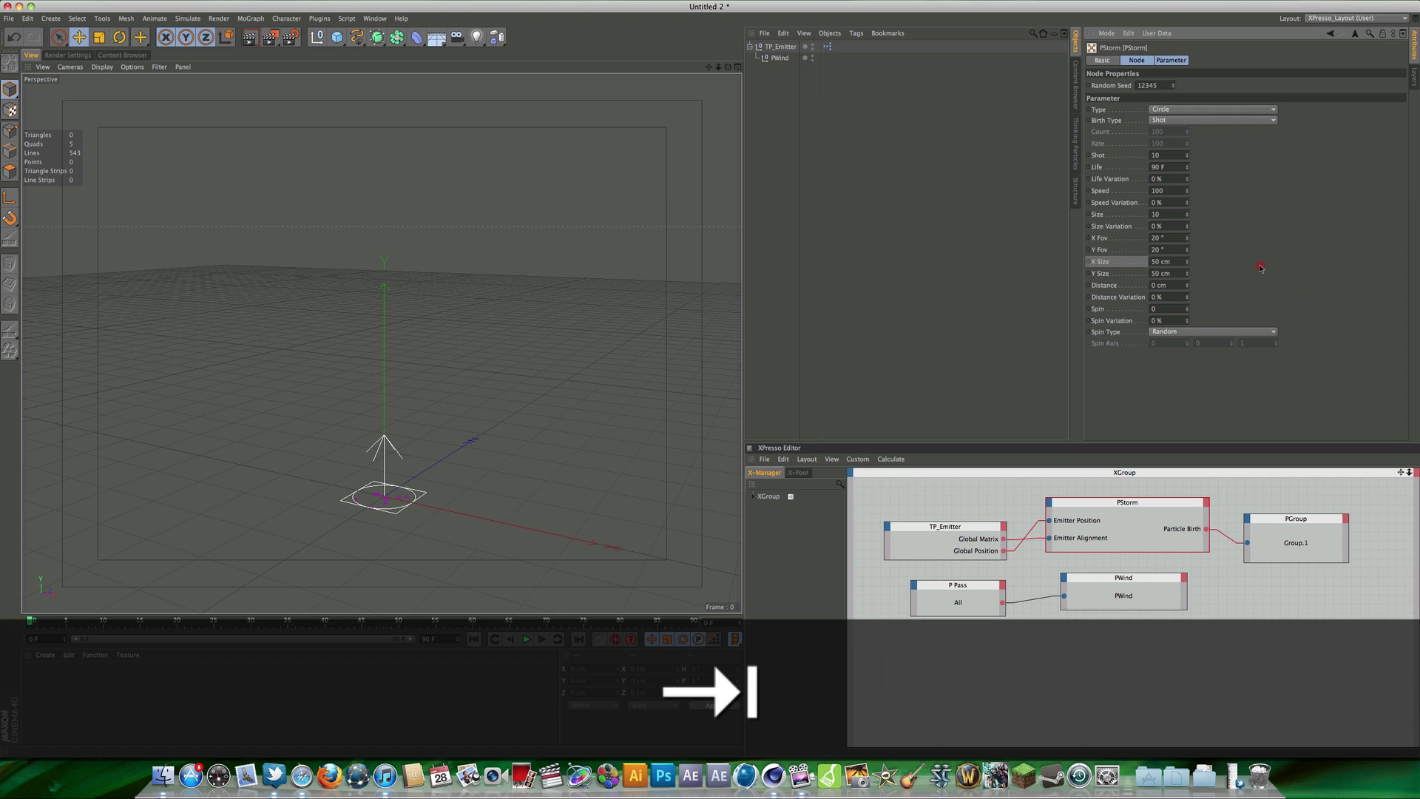
pyautogui.click(527, 640)
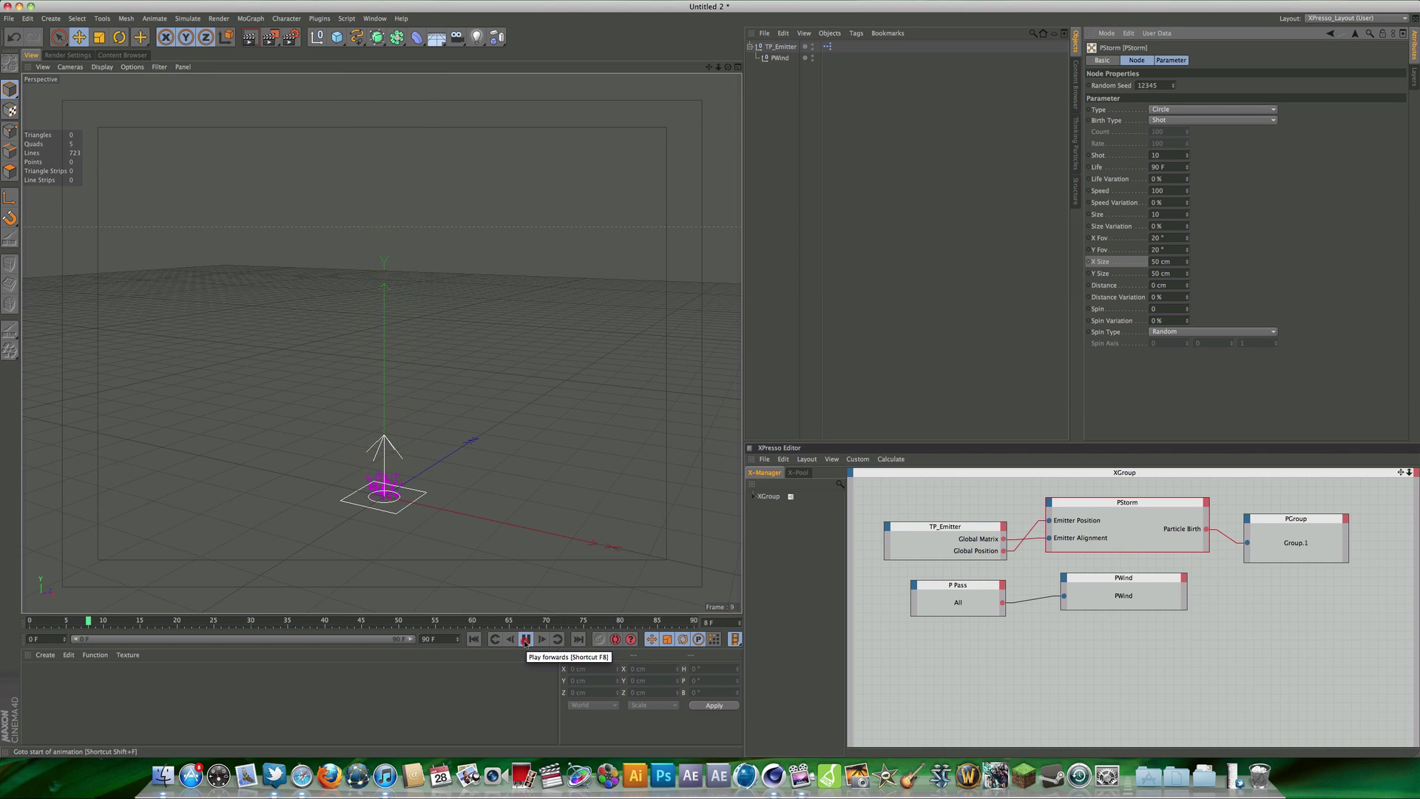
pyautogui.click(525, 640)
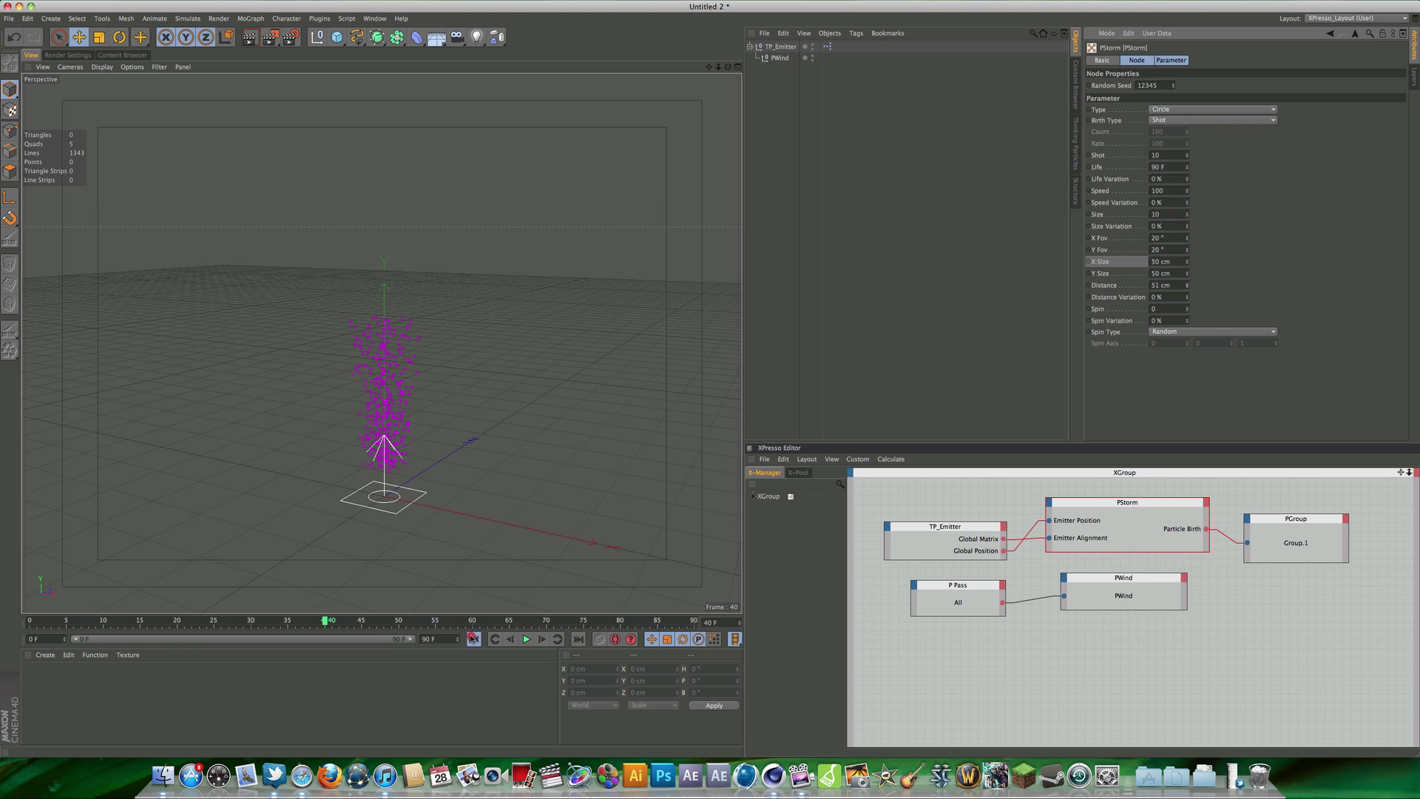
# - Try a PStorm Distance of 51 cm, preview it from the start, rewind and restore the Distance to 0 cm
pyautogui.click(474, 639)
pyautogui.click(526, 639)
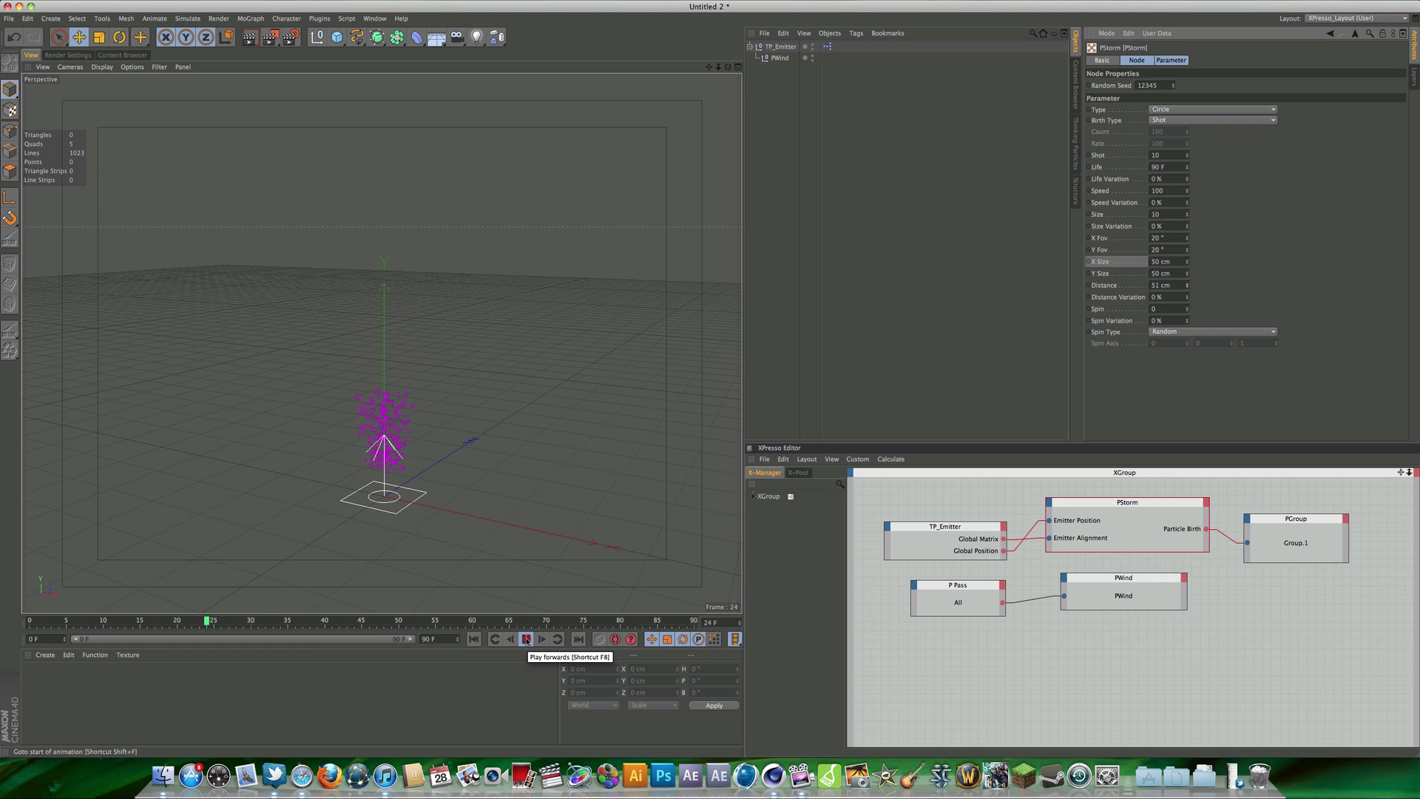
pyautogui.keyDown('alt'); pyautogui.moveTo(381, 325); pyautogui.dragTo(400, 411); pyautogui.keyUp('alt')
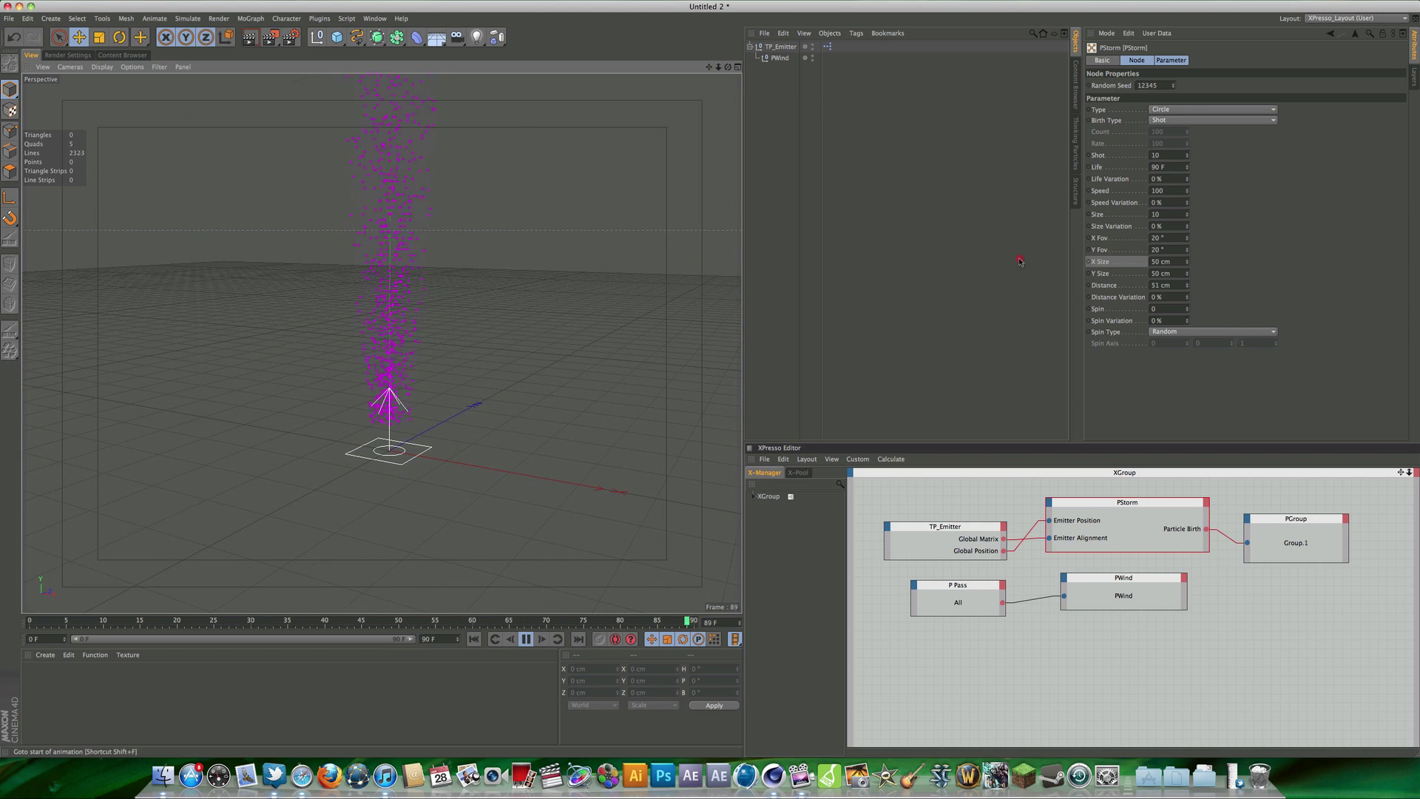
pyautogui.click(528, 641)
pyautogui.click(473, 639)
pyautogui.click(1181, 286)
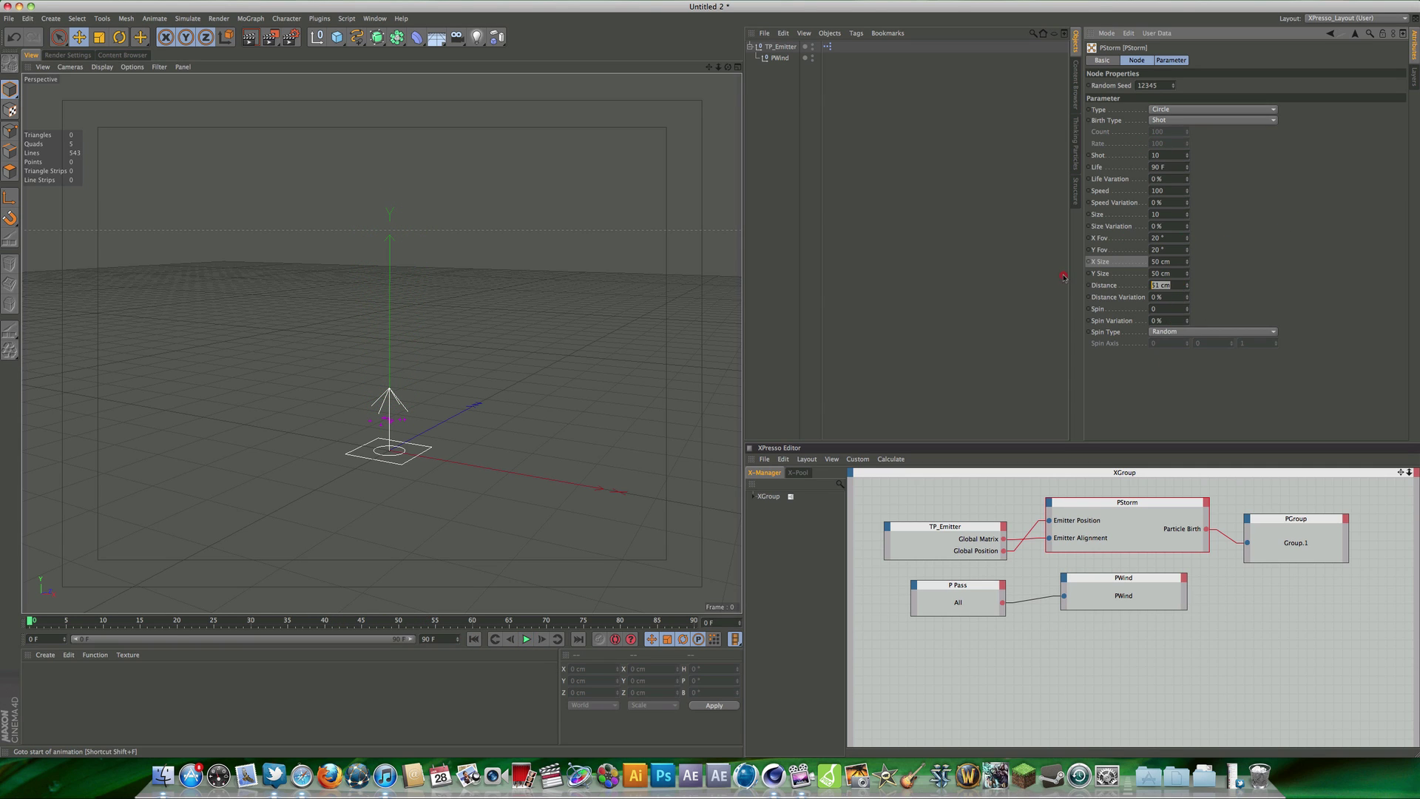
pyautogui.write('0')
pyautogui.click(1167, 506)
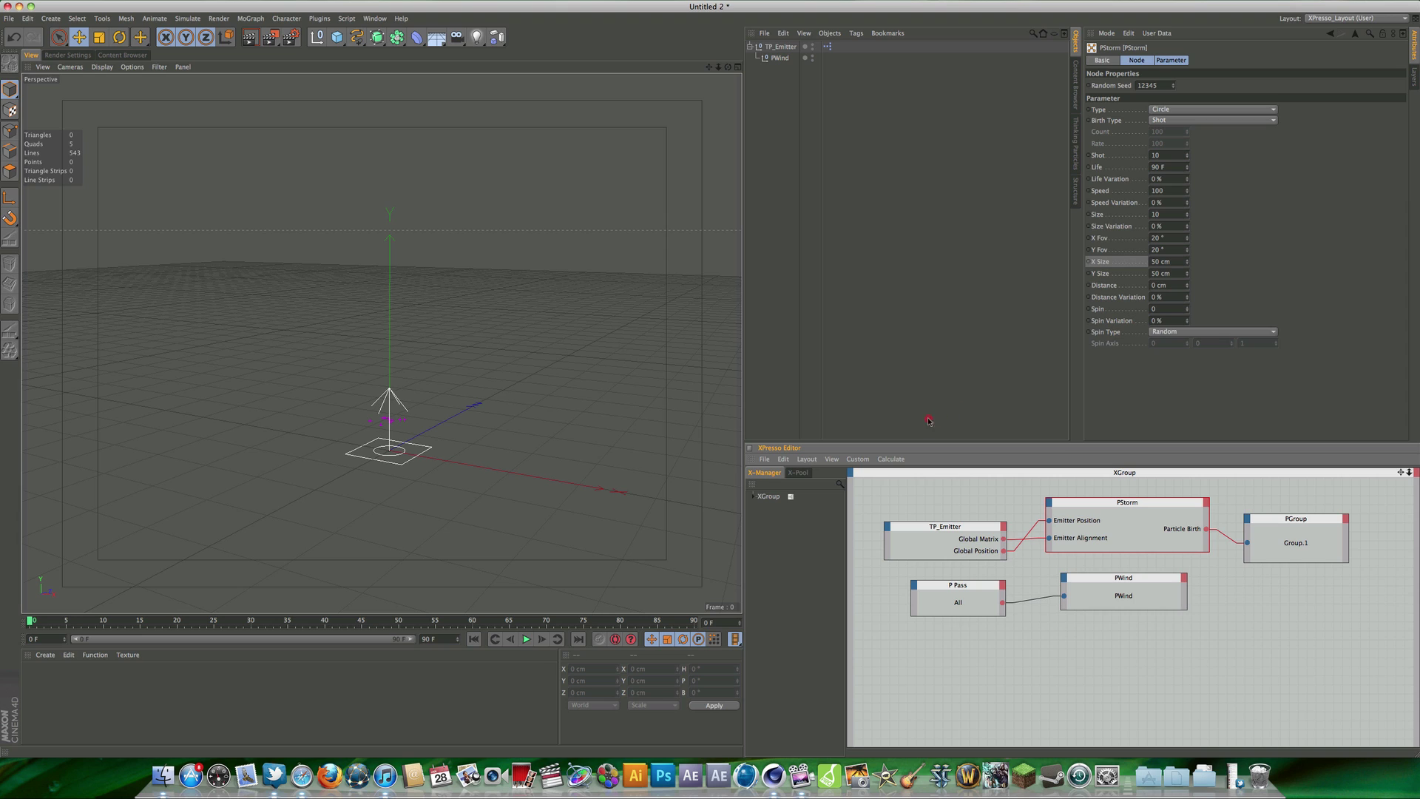
pyautogui.click(1295, 292)
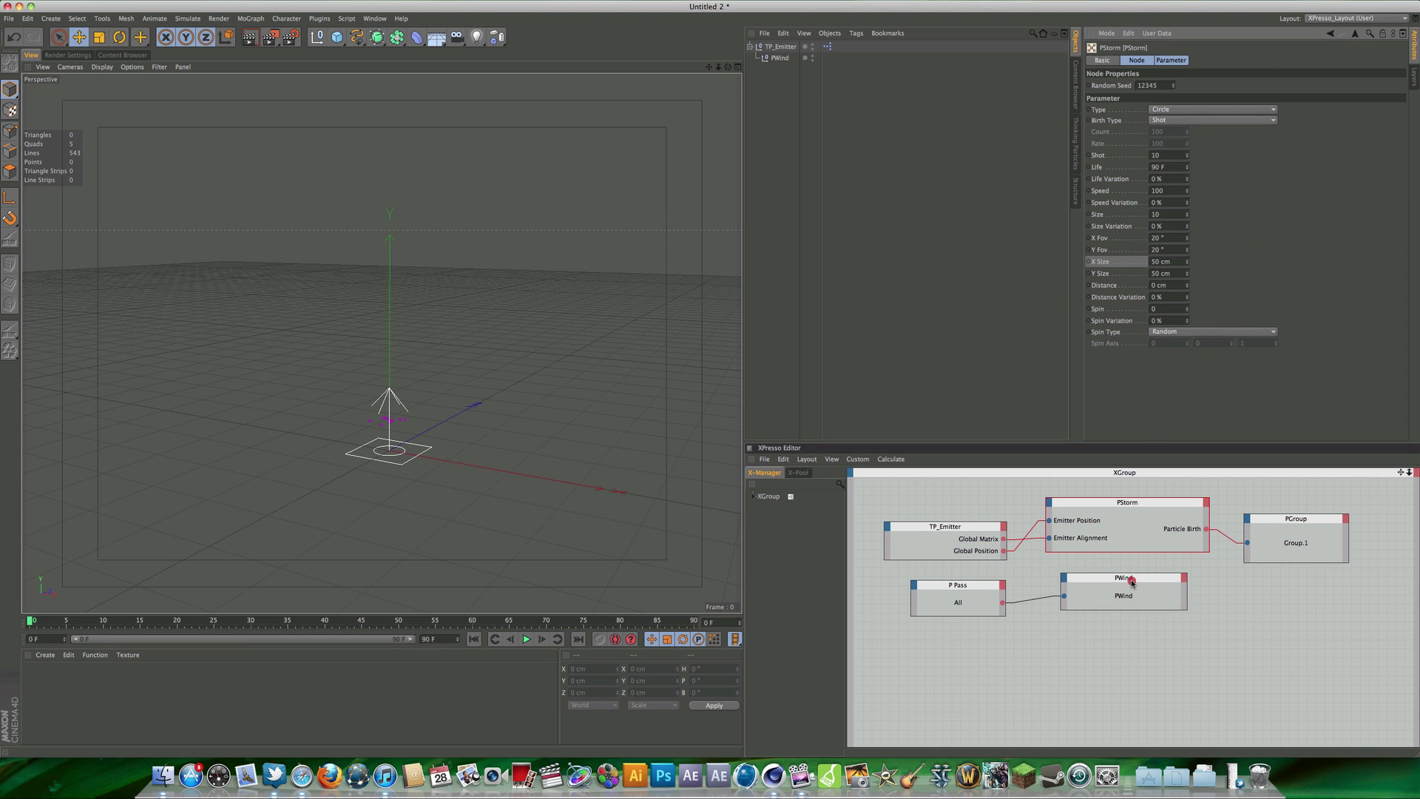
# - Move the PWind node slightly down in the graph, set its Turbulence to 100 and preview the particles
pyautogui.moveTo(1122, 597); pyautogui.dragTo(1114, 613)
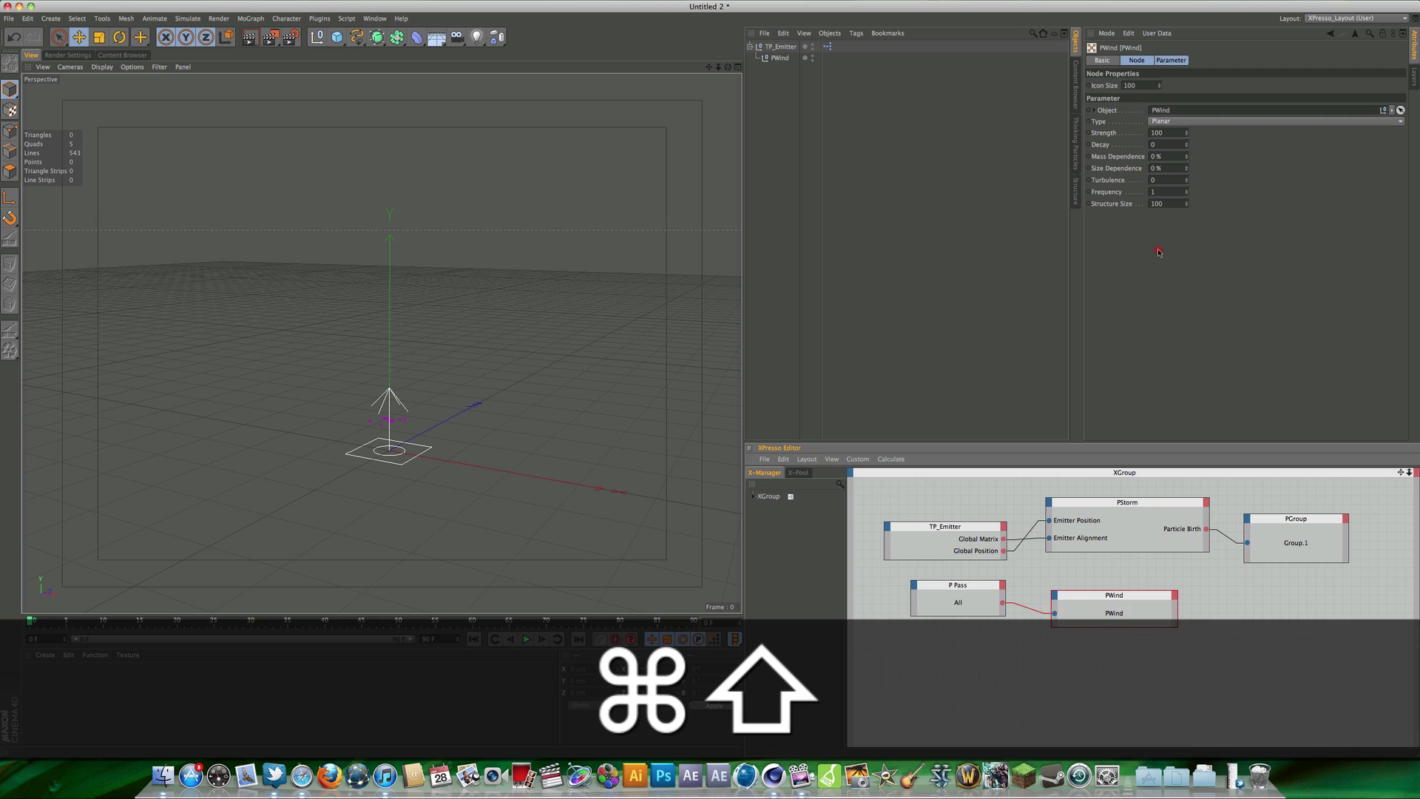
pyautogui.press('super+shift+1')
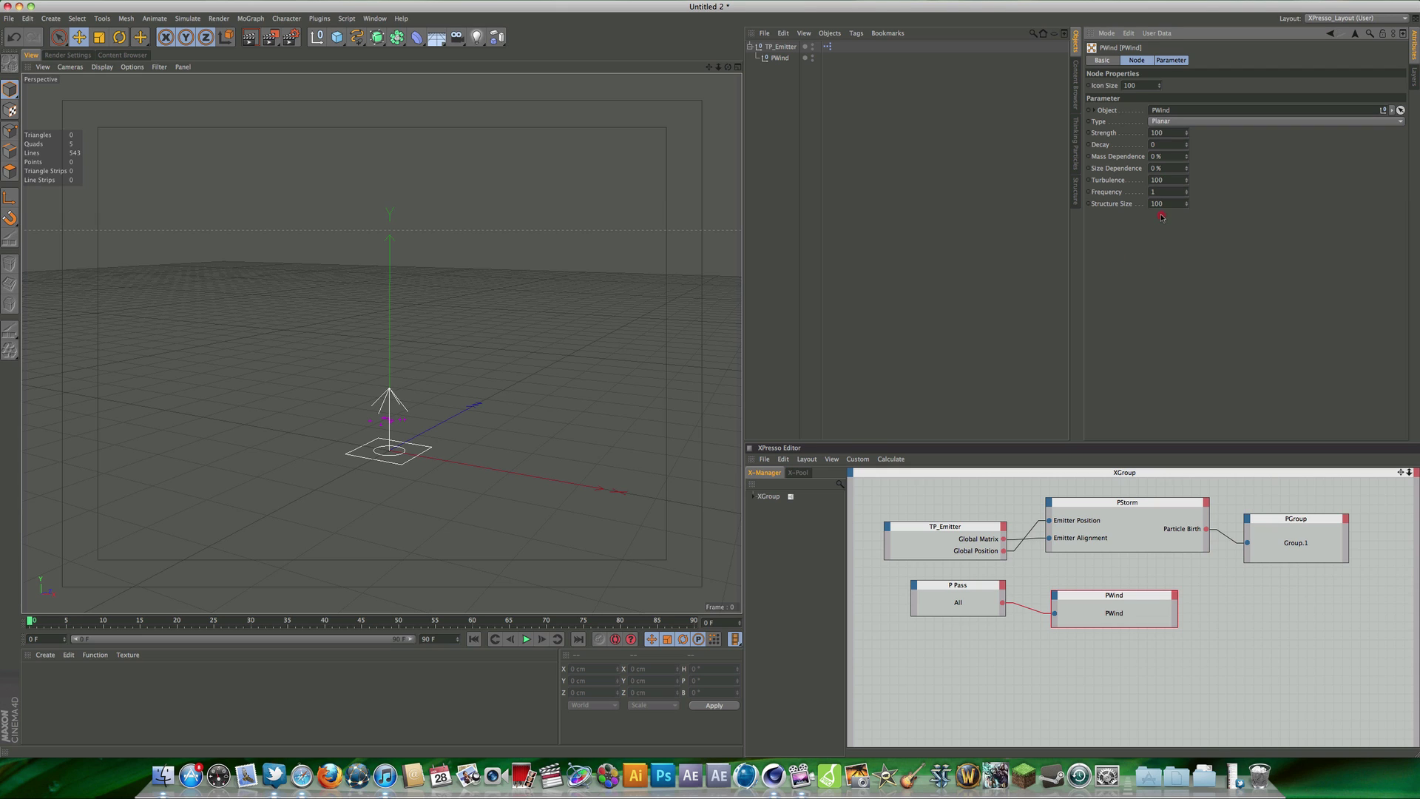
pyautogui.click(526, 640)
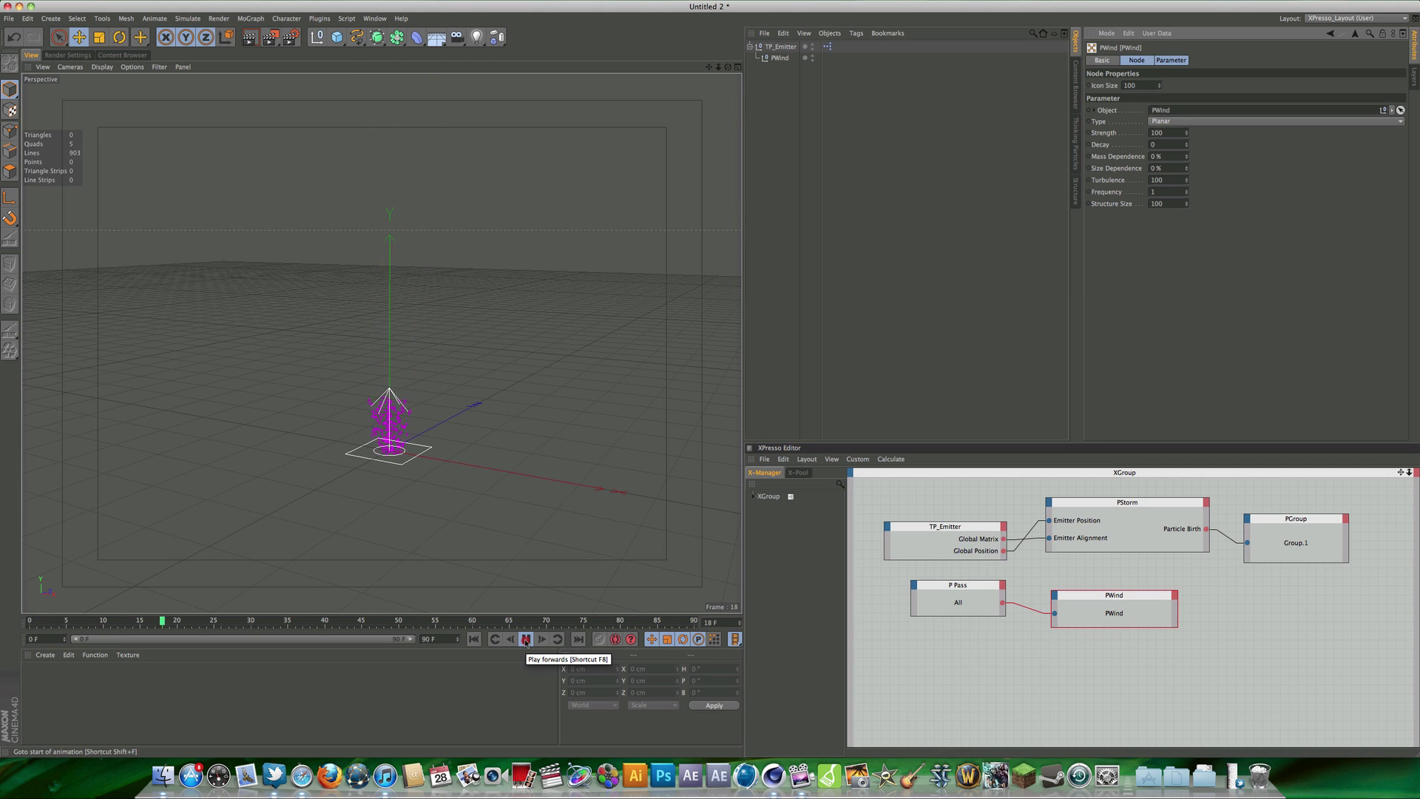
pyautogui.click(524, 640)
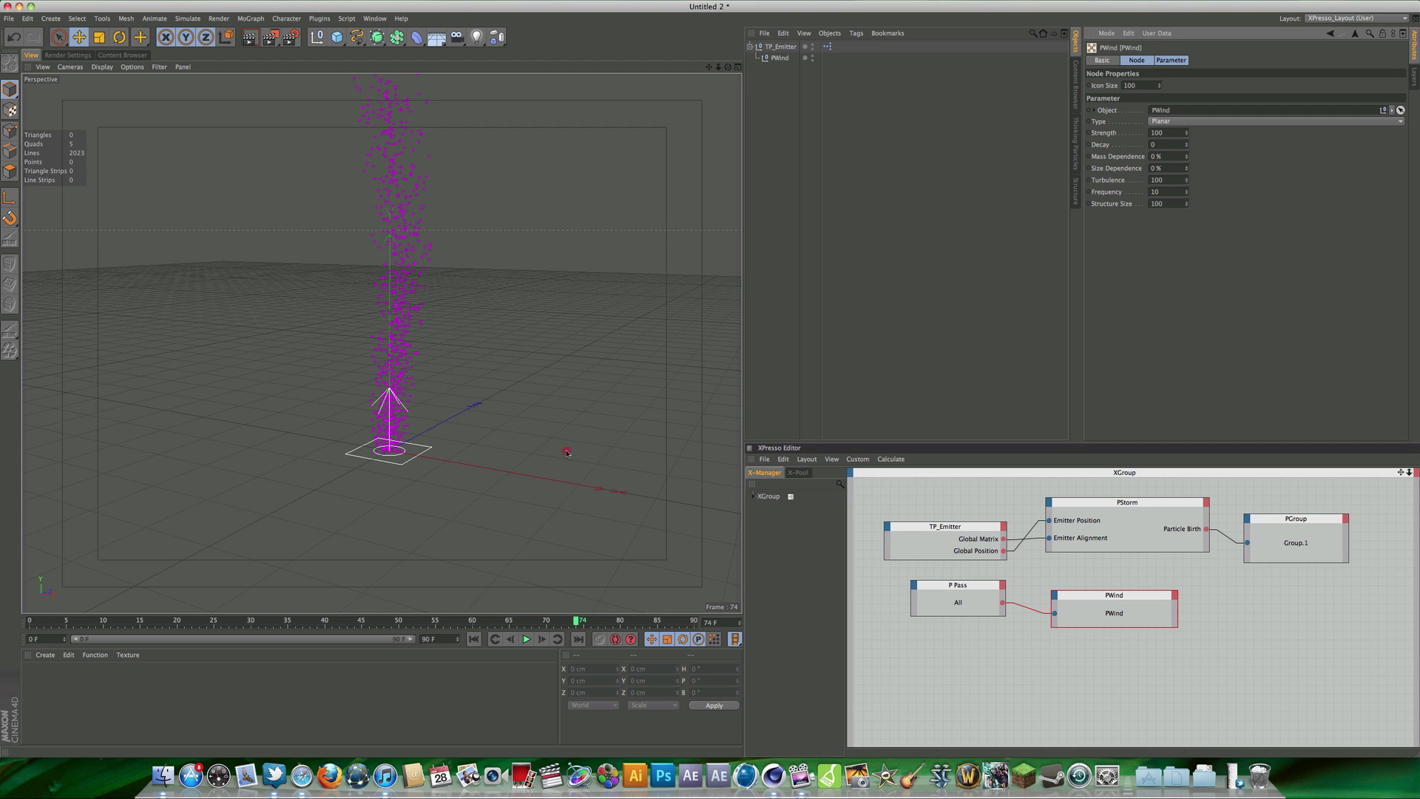
# - Try a PWind Frequency of 10 and play the emission from the start
pyautogui.click(476, 639)
pyautogui.click(525, 639)
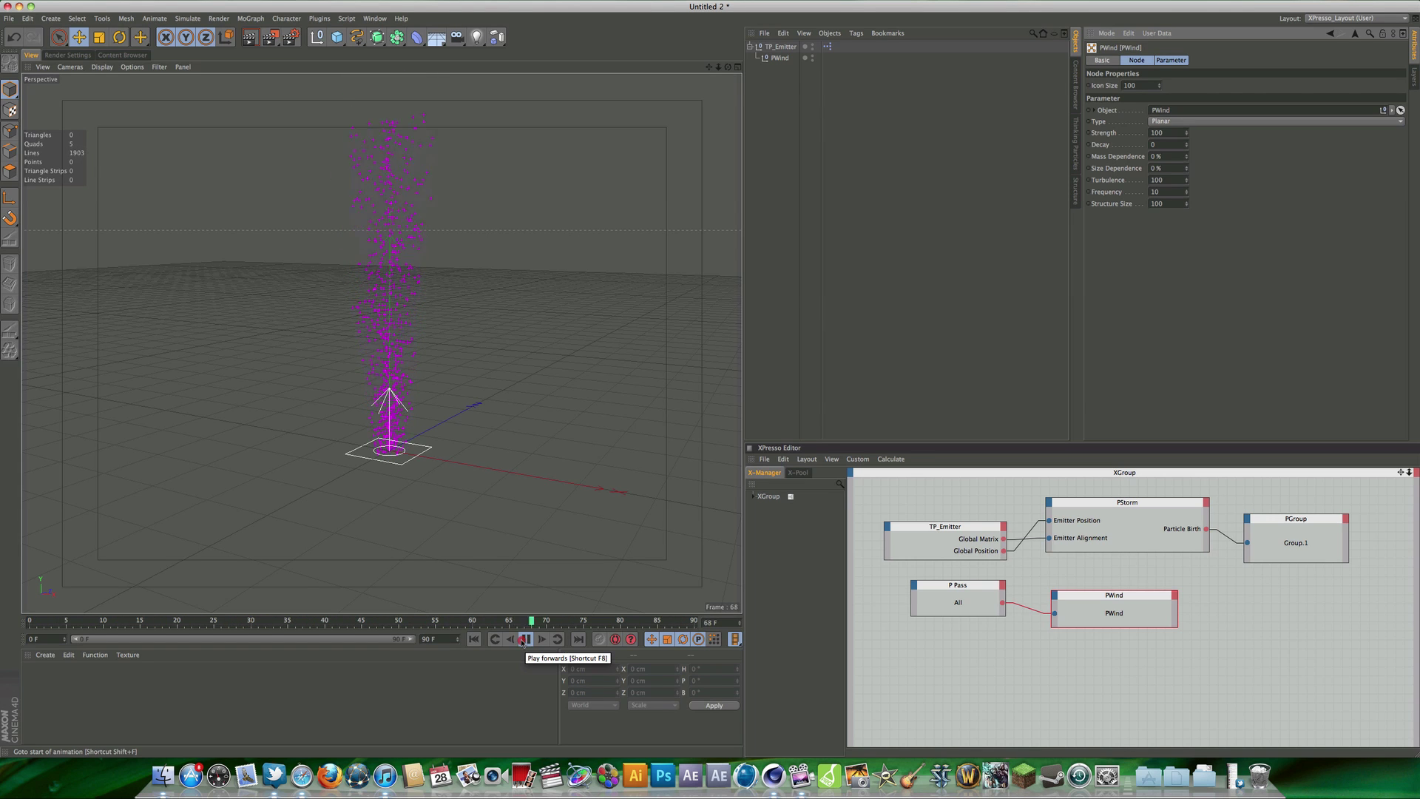
pyautogui.click(525, 640)
# - Rewind and try a PWind Structure Size of 1, playing the animation to check the turbulence
pyautogui.click(476, 639)
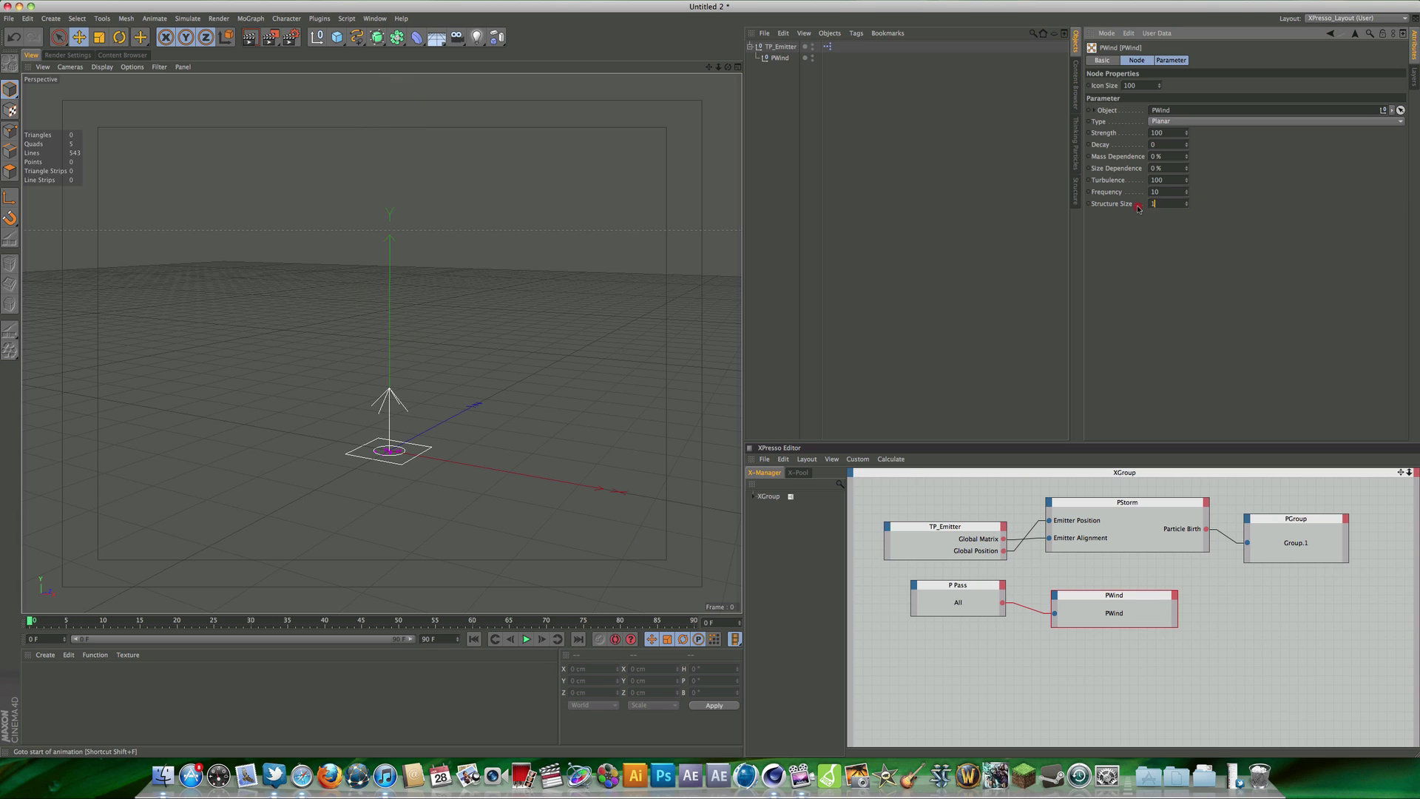
pyautogui.click(528, 640)
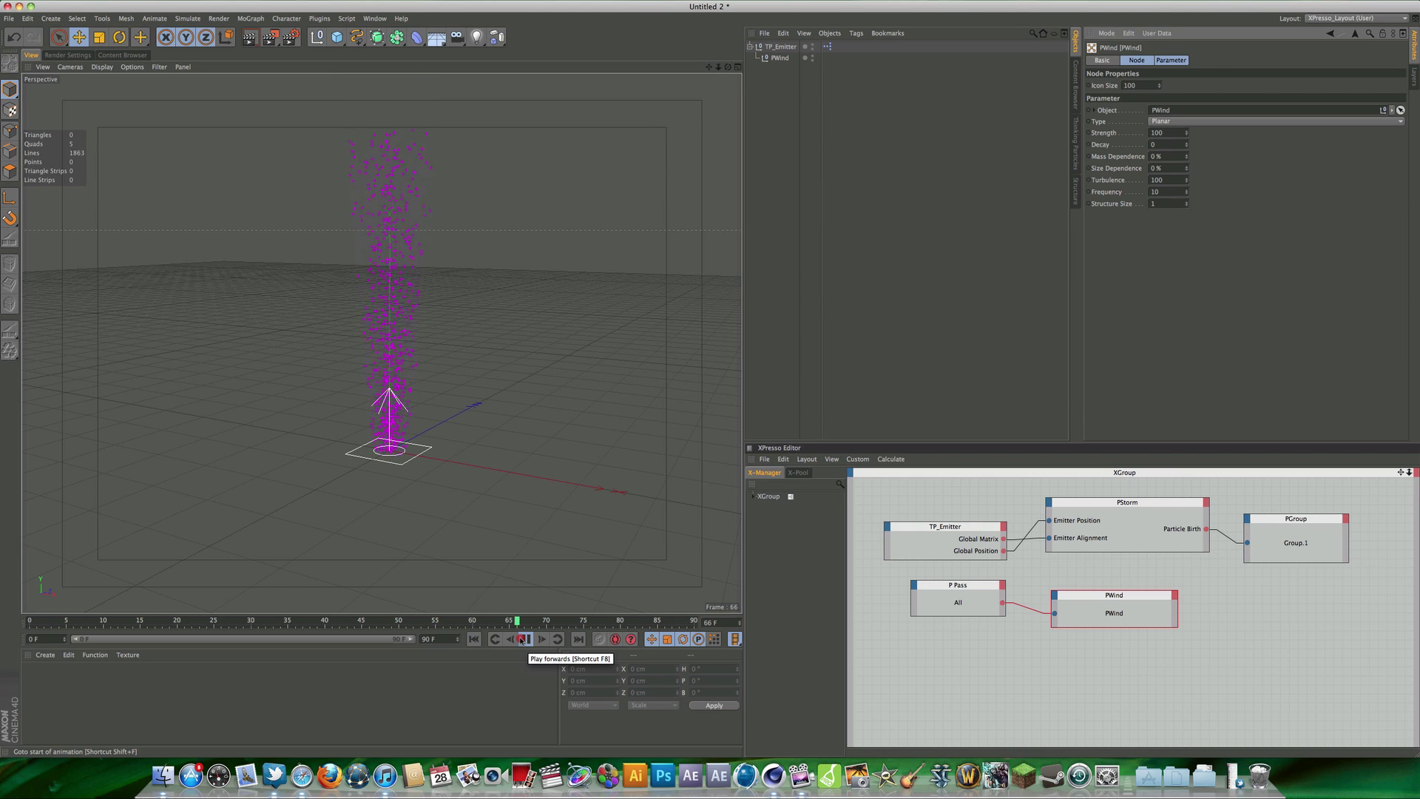
pyautogui.click(522, 640)
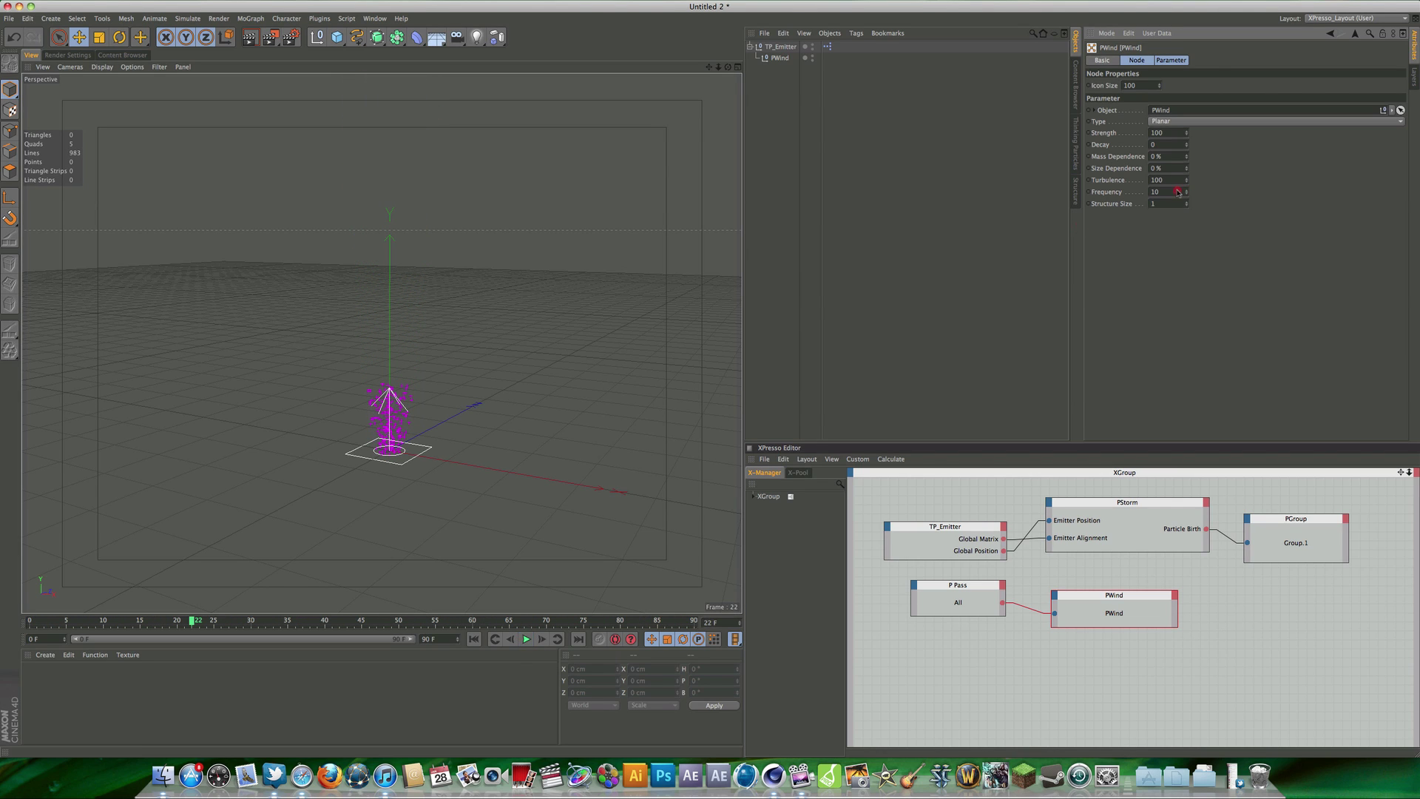
# - Set the PWind Turbulence to 200 and its Frequency to 20, then preview the emission from the start
pyautogui.click(1167, 180)
pyautogui.click(1169, 192)
pyautogui.click(477, 639)
pyautogui.click(526, 639)
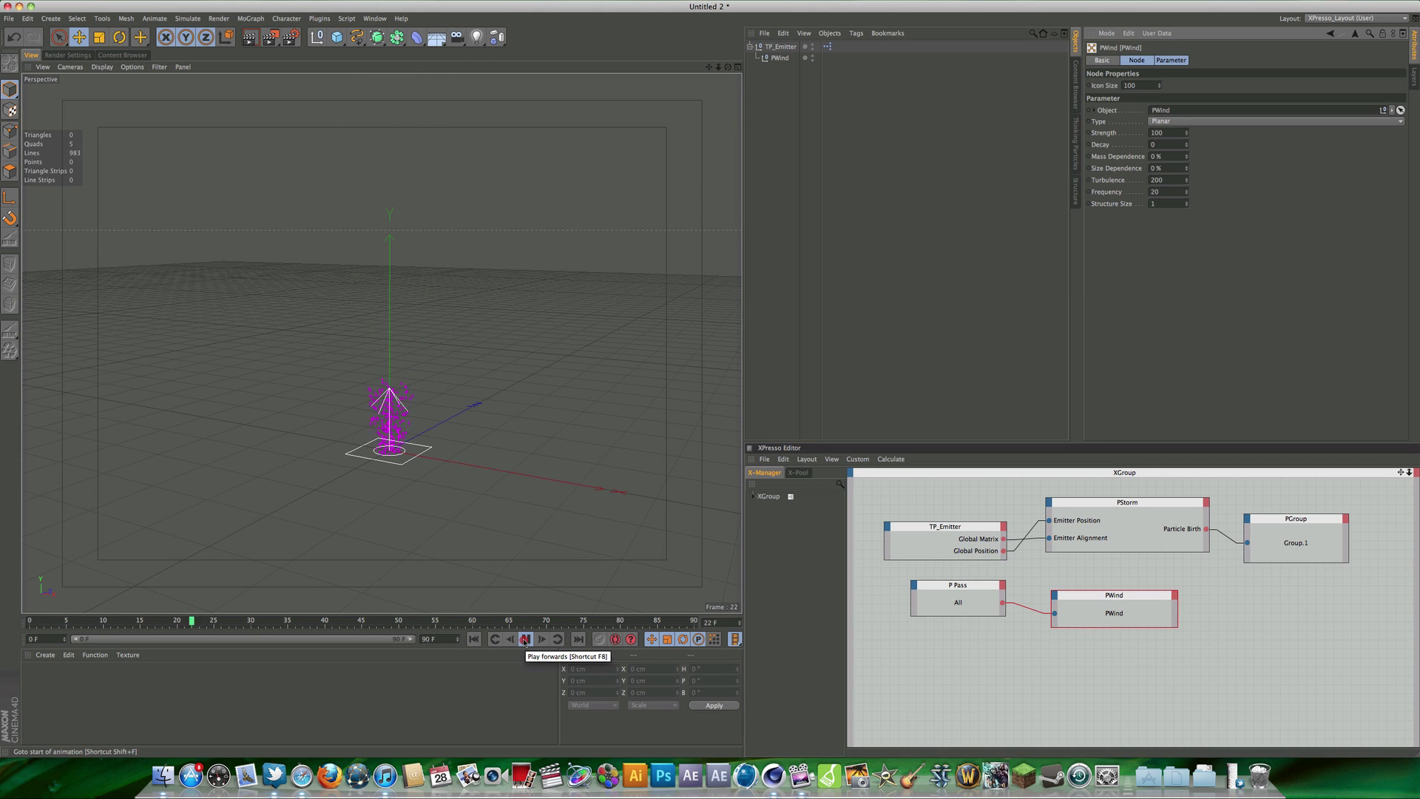
pyautogui.click(524, 640)
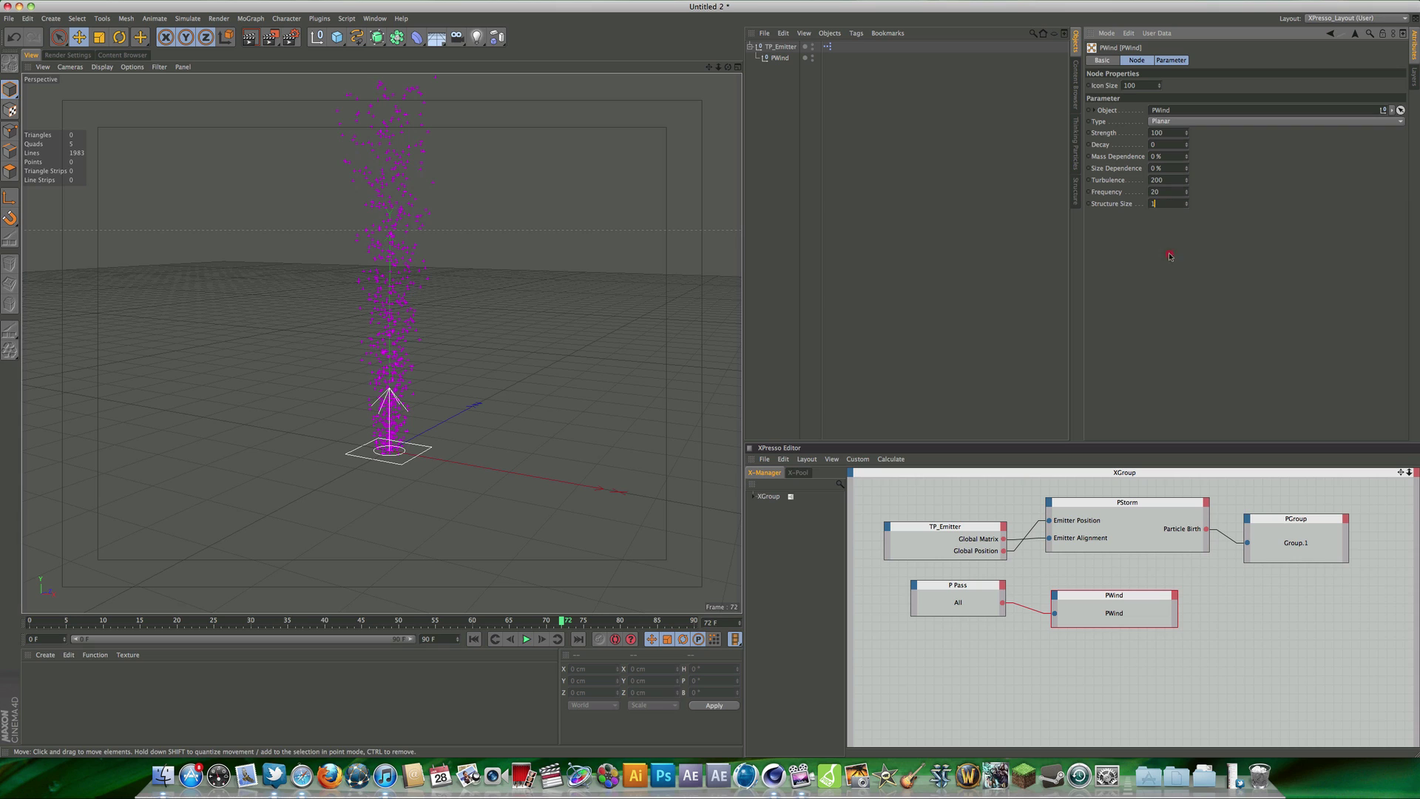
# - Try restoring the PWind Structure Size to 100 and replay the emission from the start
pyautogui.click(1176, 304)
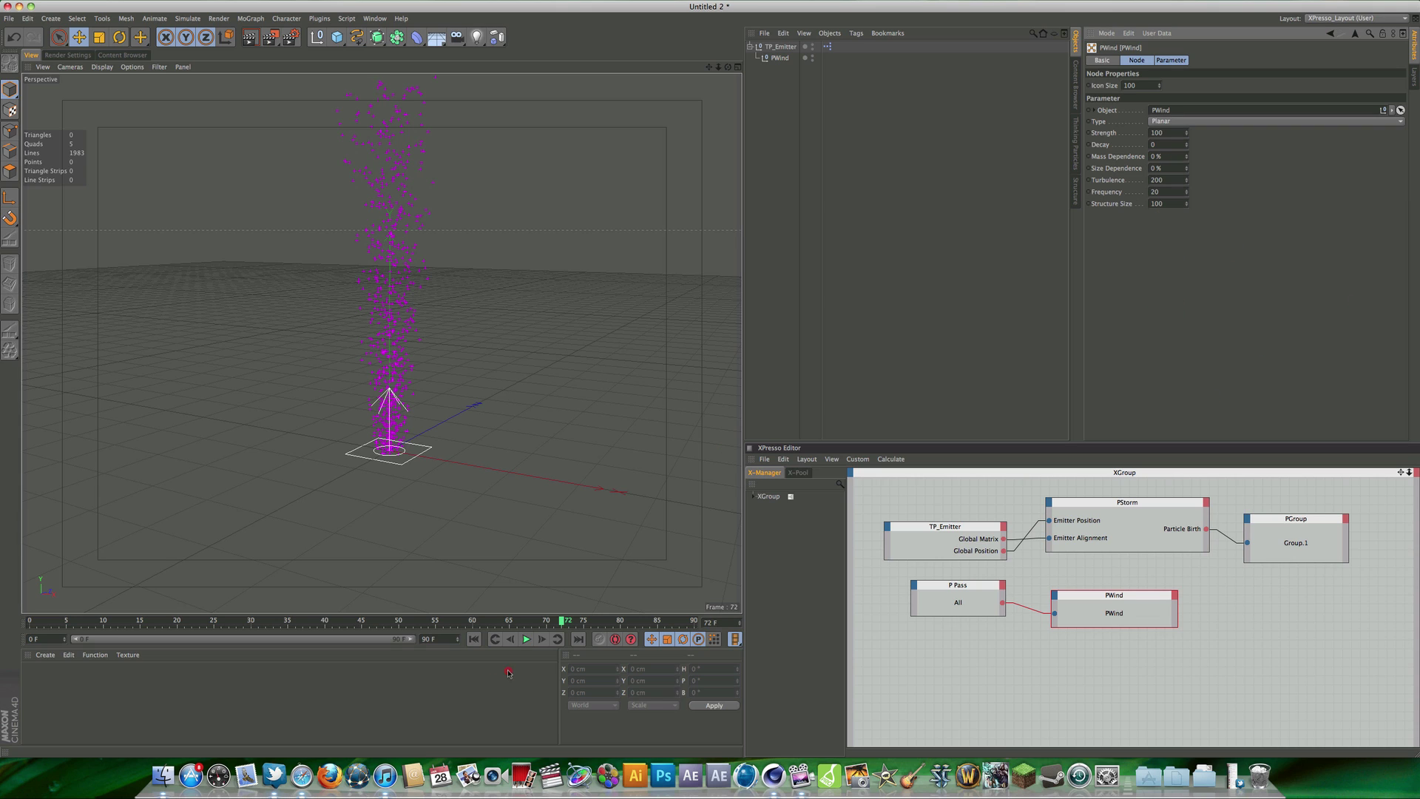
pyautogui.click(473, 638)
pyautogui.click(526, 639)
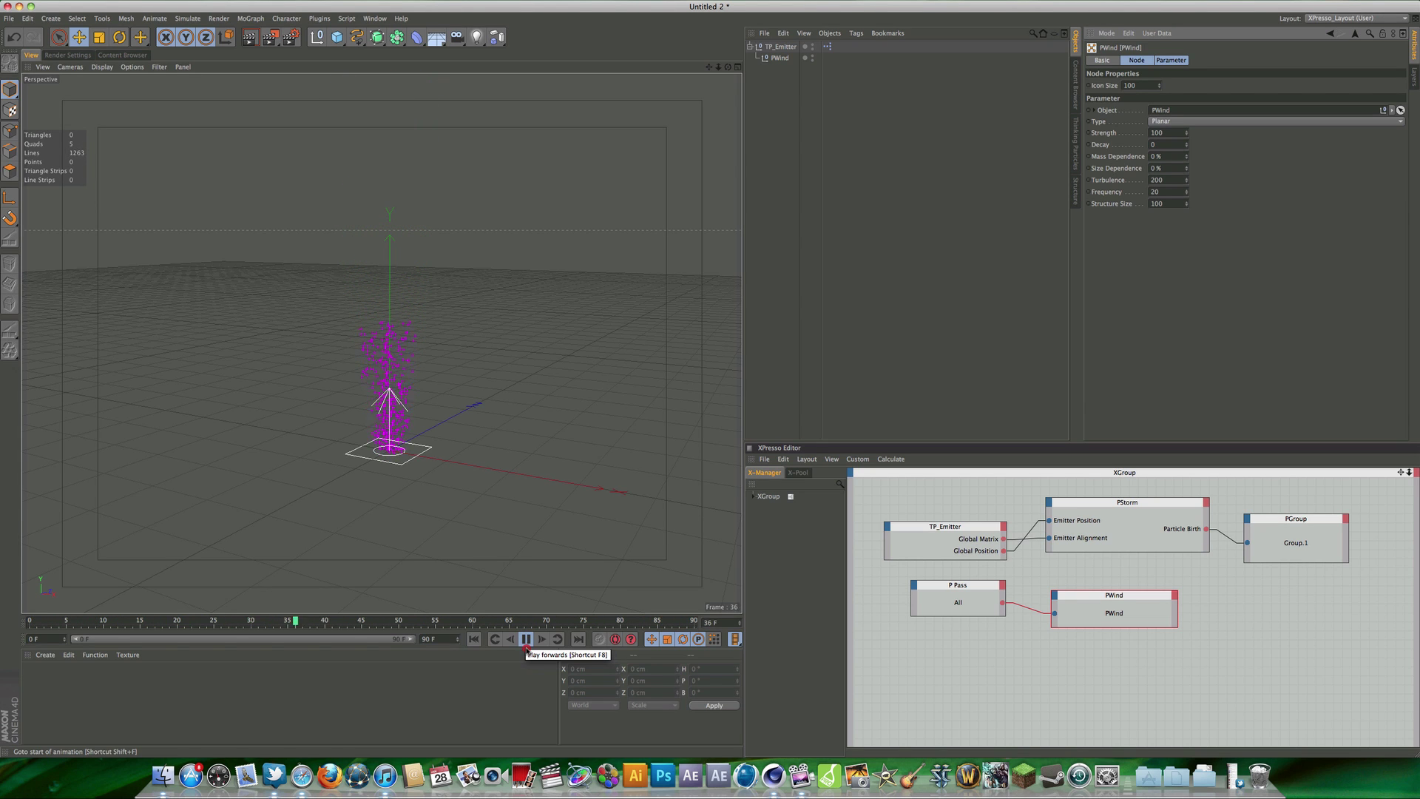
# - Set the PWind Structure Size to 50 while the animation plays
pyautogui.click(1170, 204)
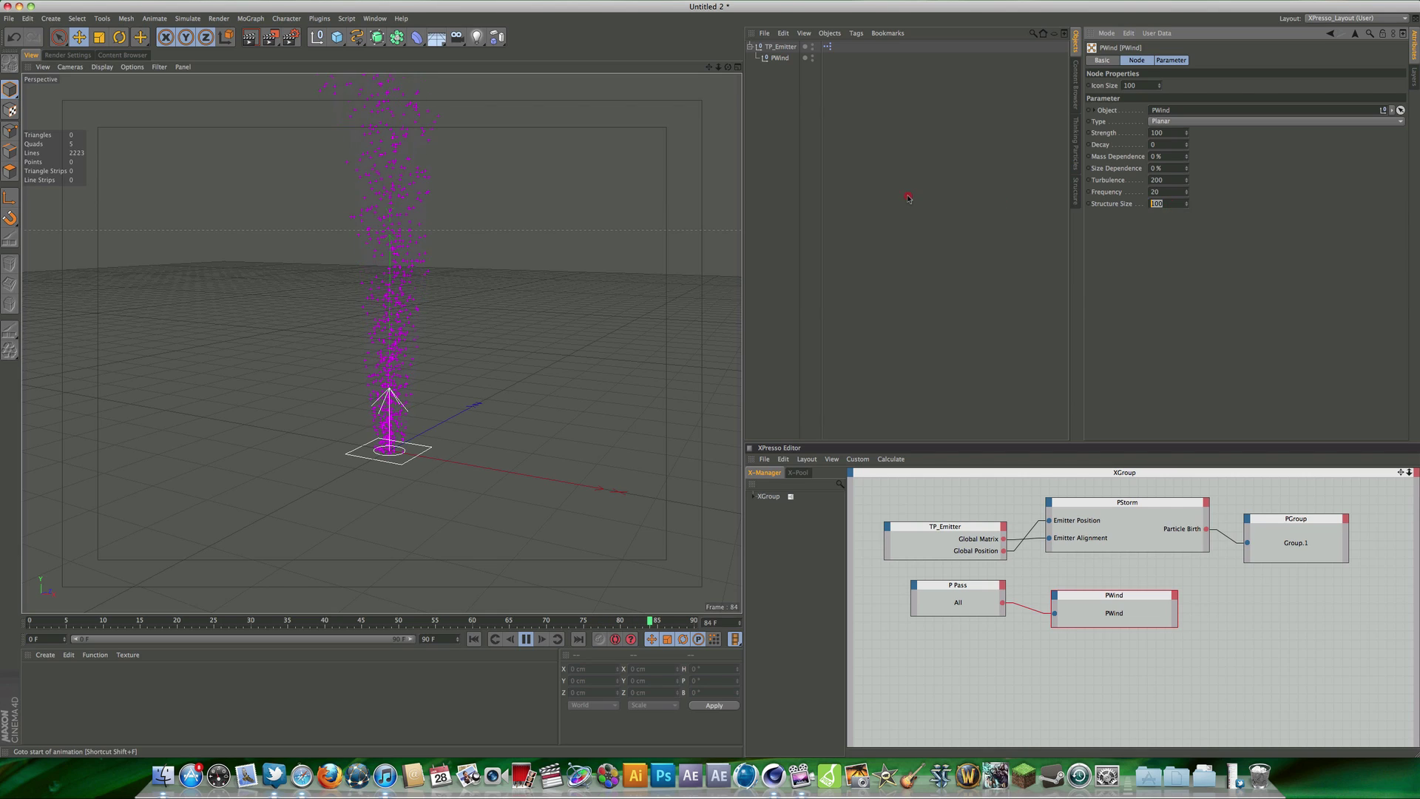
pyautogui.write('50')
pyautogui.press('Return')
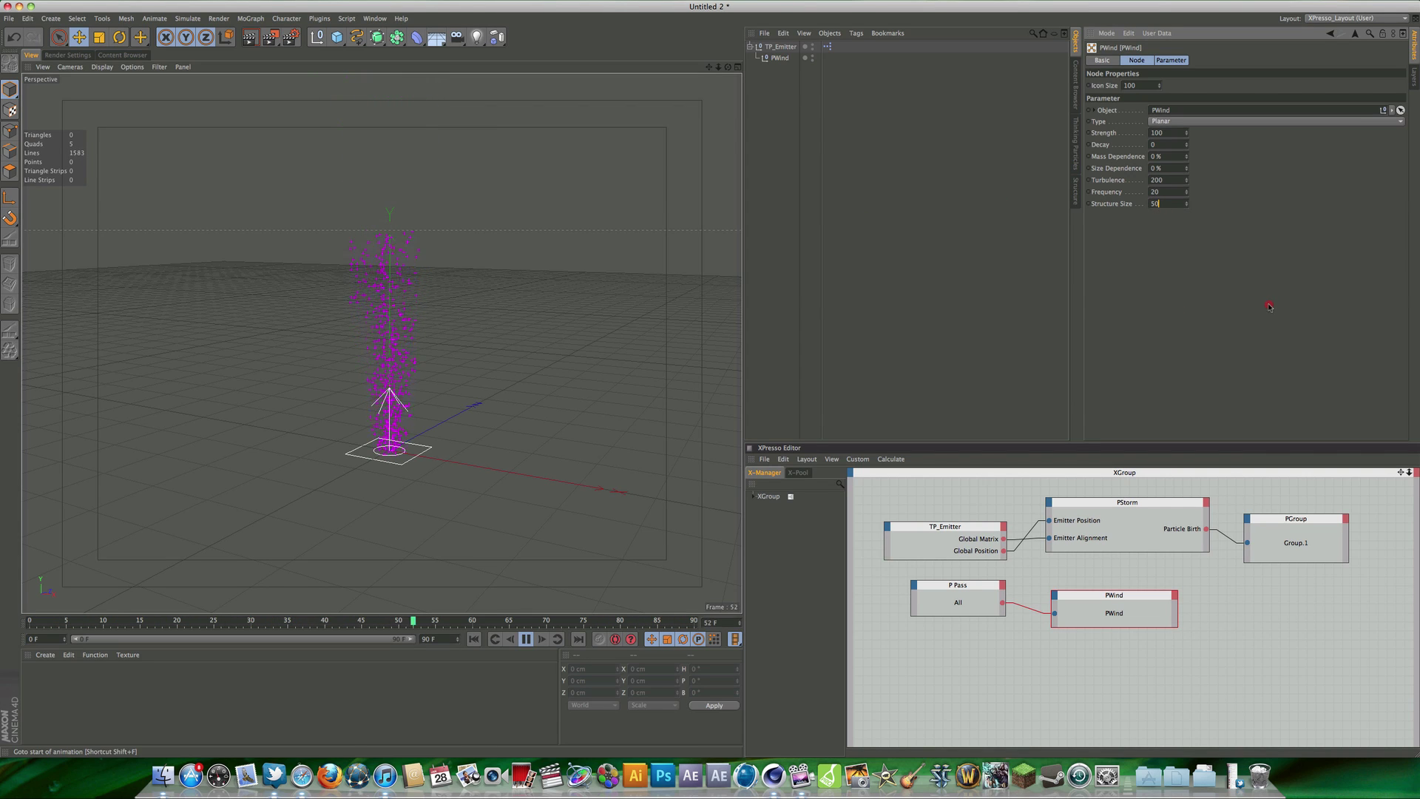